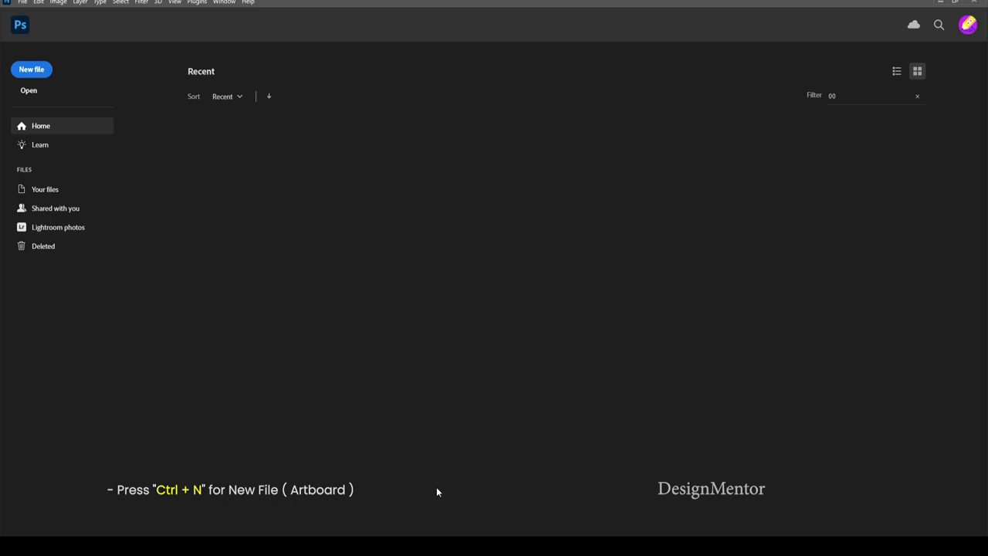
Step: Create a new blank 1920 × 1080 px white document, Untitled-1
key("ctrl+n")
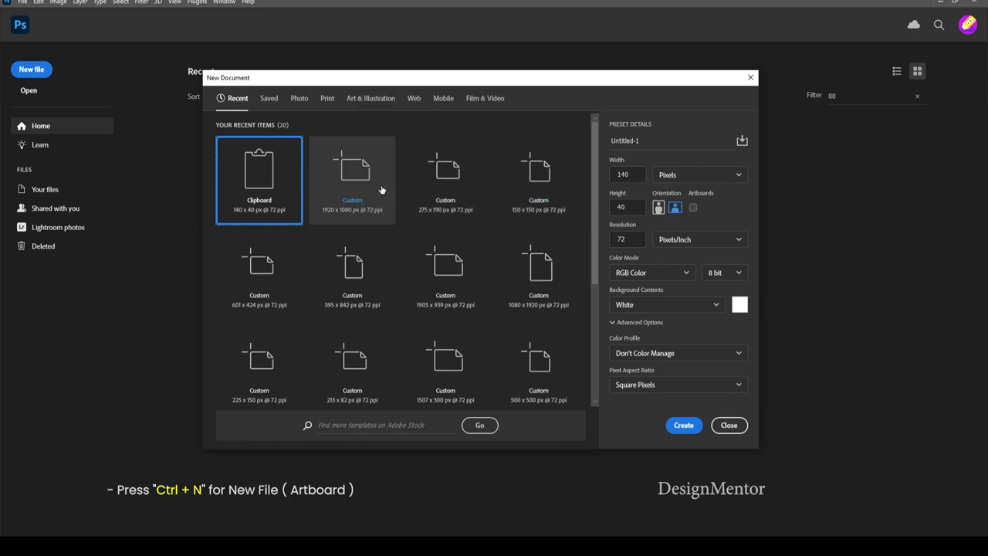
left_click(381, 189)
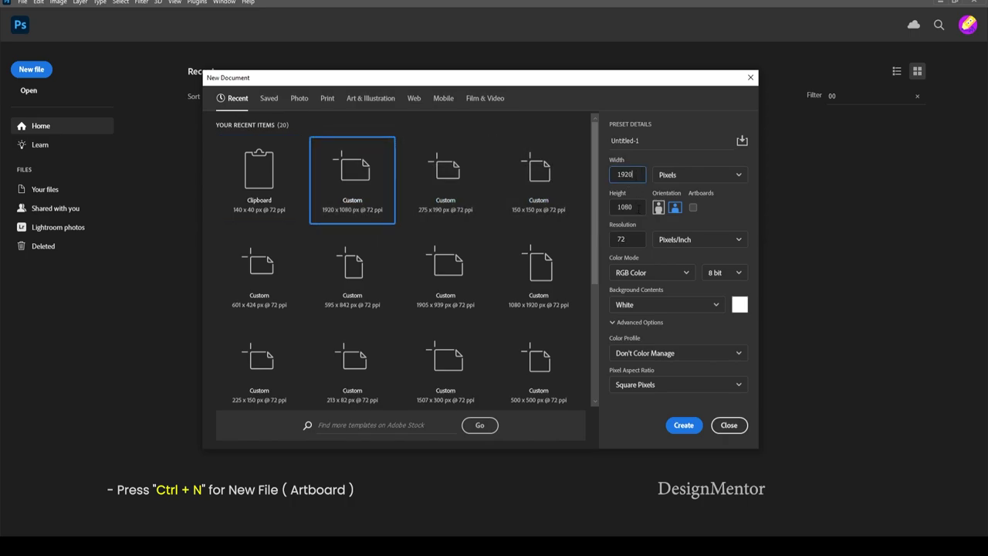
key("Tab")
left_click(685, 426)
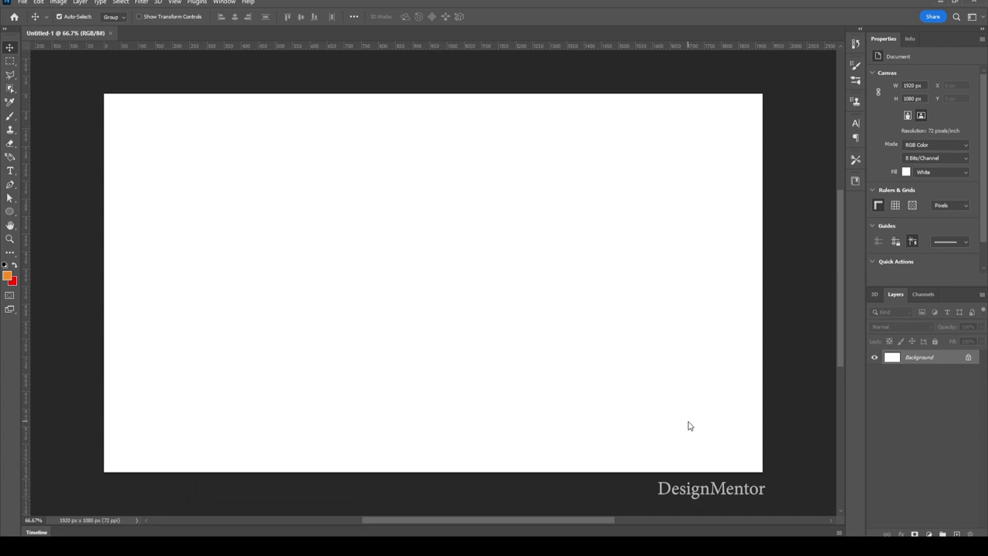
Step: Set the foreground colour to light grey c7c7c7 and add a new layer named Background
left_click(7, 275)
left_click(599, 375)
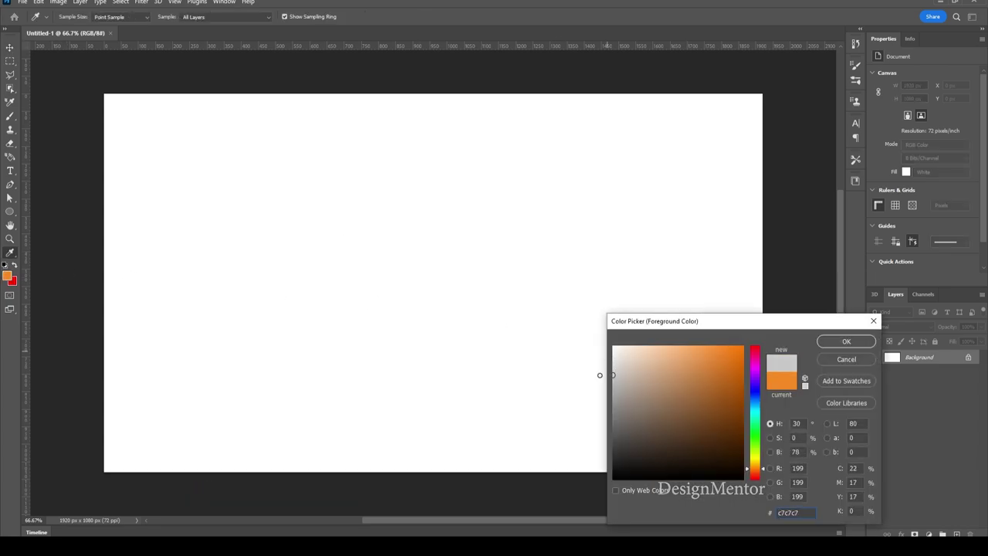
left_click(846, 341)
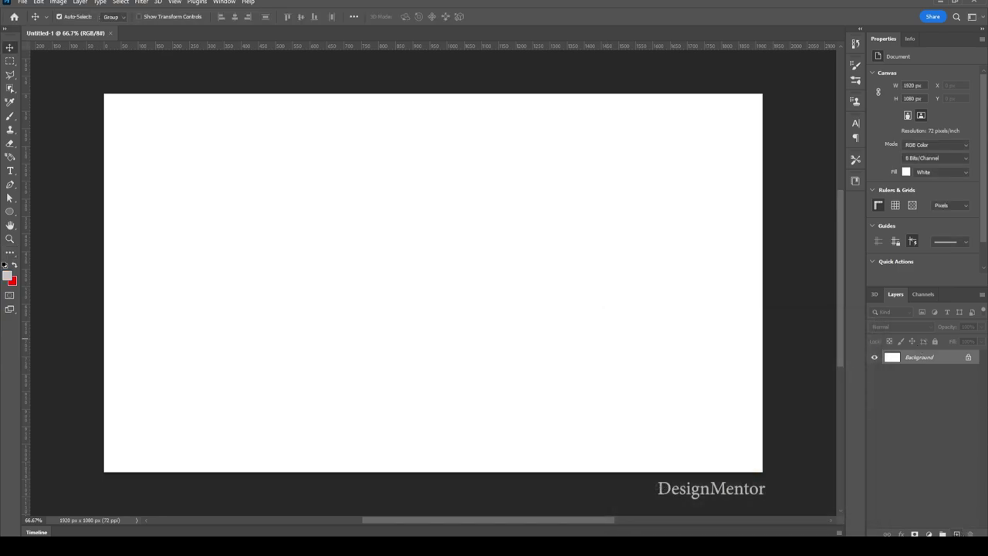
left_click(956, 534)
double_click(914, 356)
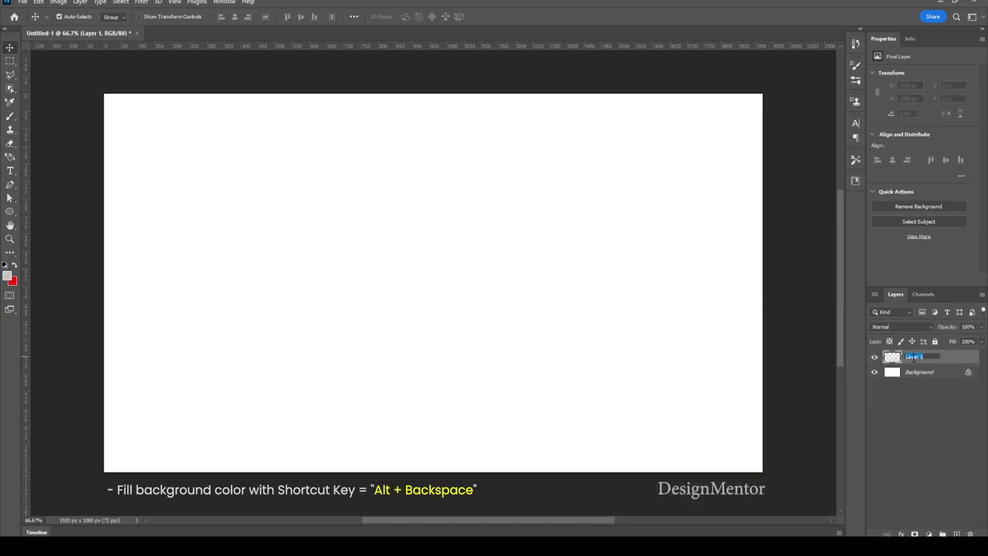
type("Background")
key("Return")
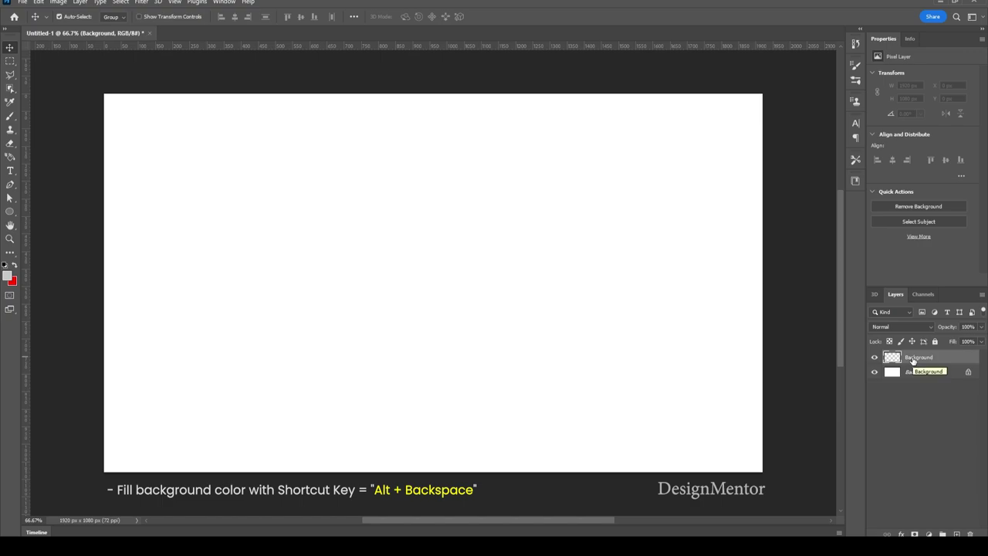
Step: Fill the Background layer with grey and place the white, orange and purple swatches top-right
key("alt+BackSpace")
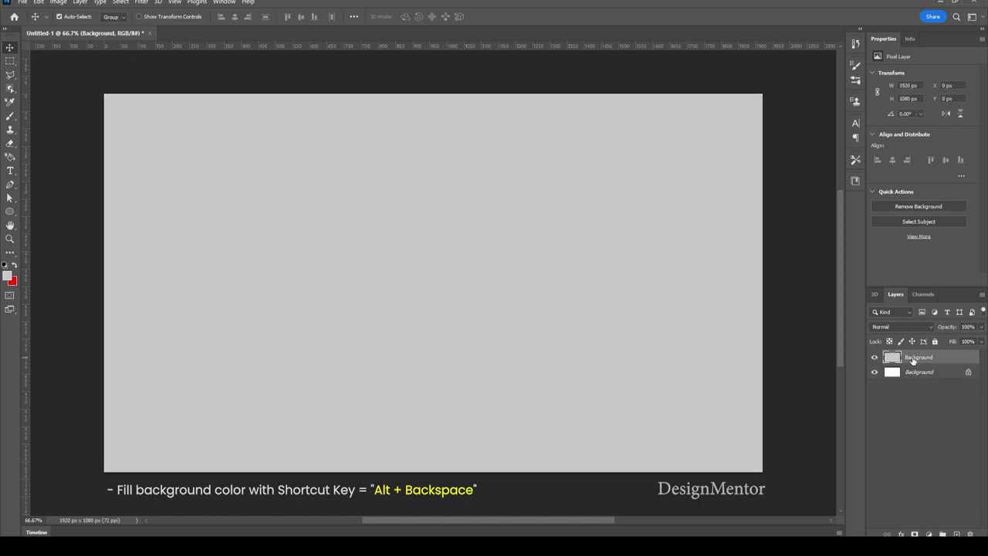
key("ctrl+v")
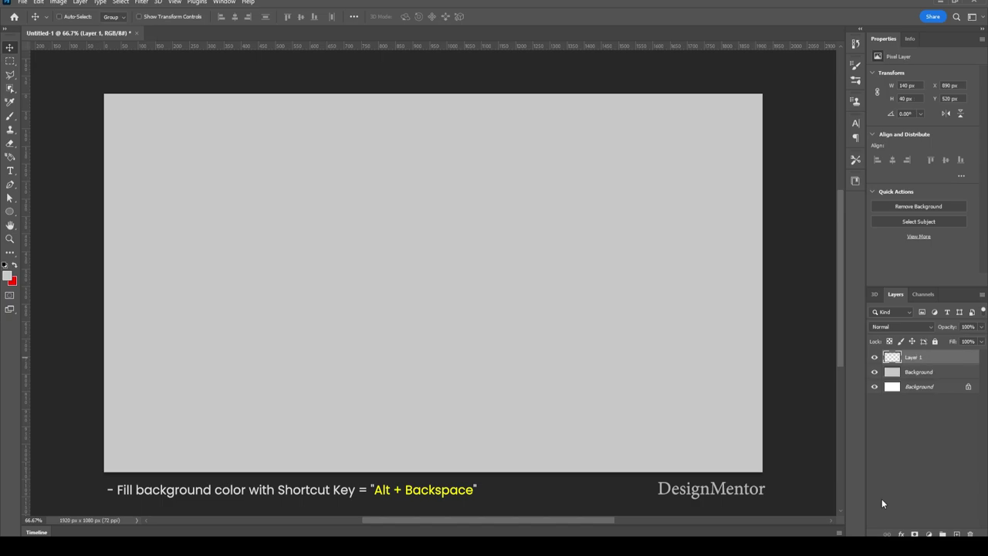
mouse_move(443, 289)
left_mouse_down()
mouse_move(642, 196)
mouse_move(739, 114)
left_mouse_up()
Step: Add a Gradient Overlay to the grey Background layer
left_click(918, 374)
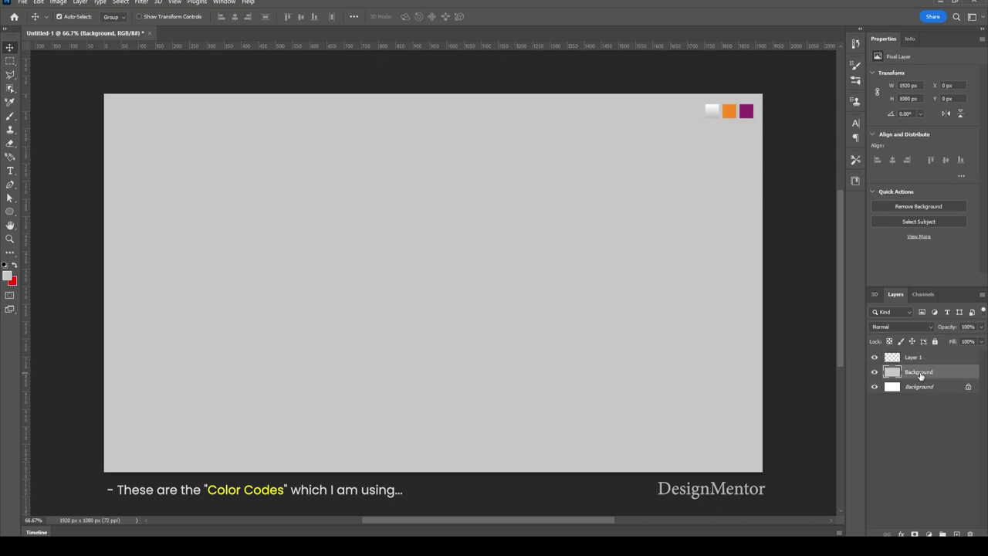
right_click(918, 373)
left_click(877, 131)
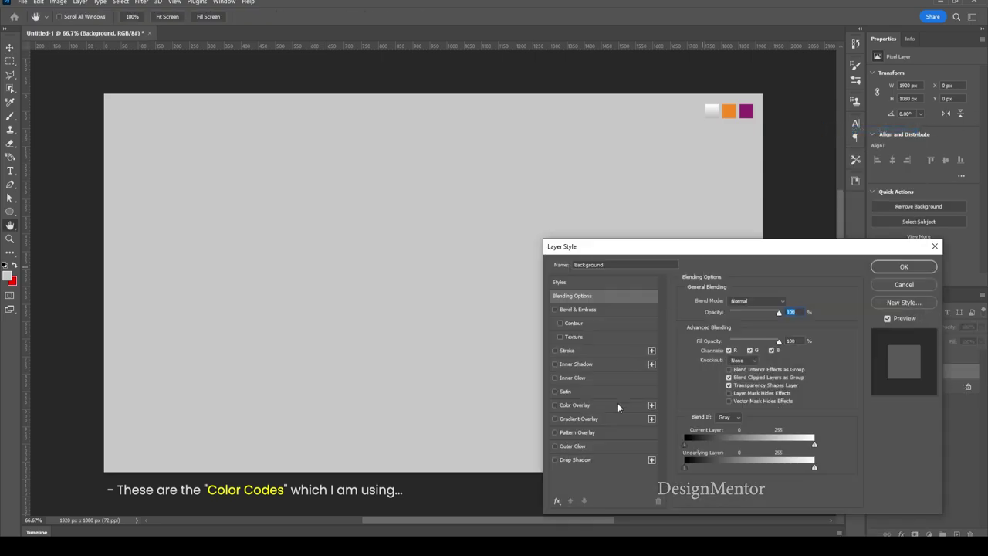
left_click(615, 421)
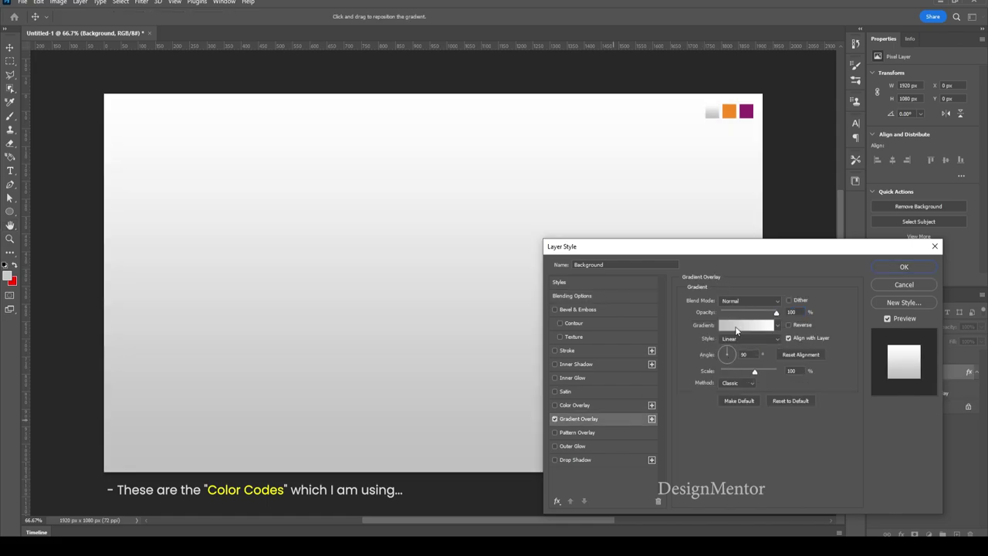
left_click(735, 328)
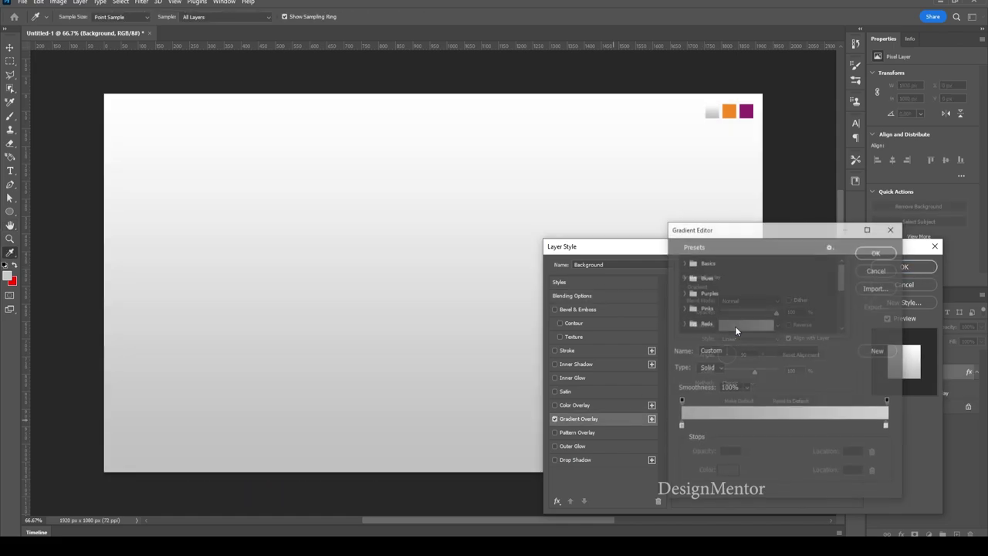
Step: Set the gradient stops to b6b5b5 grey and ffffff white, and apply the overlay
left_click(681, 426)
left_click(727, 470)
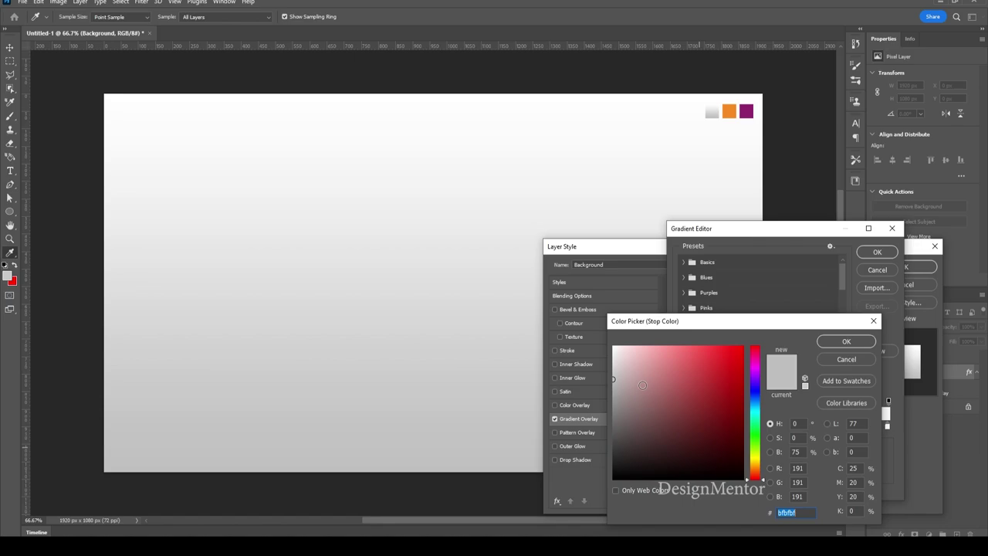
left_click(841, 342)
left_click(887, 426)
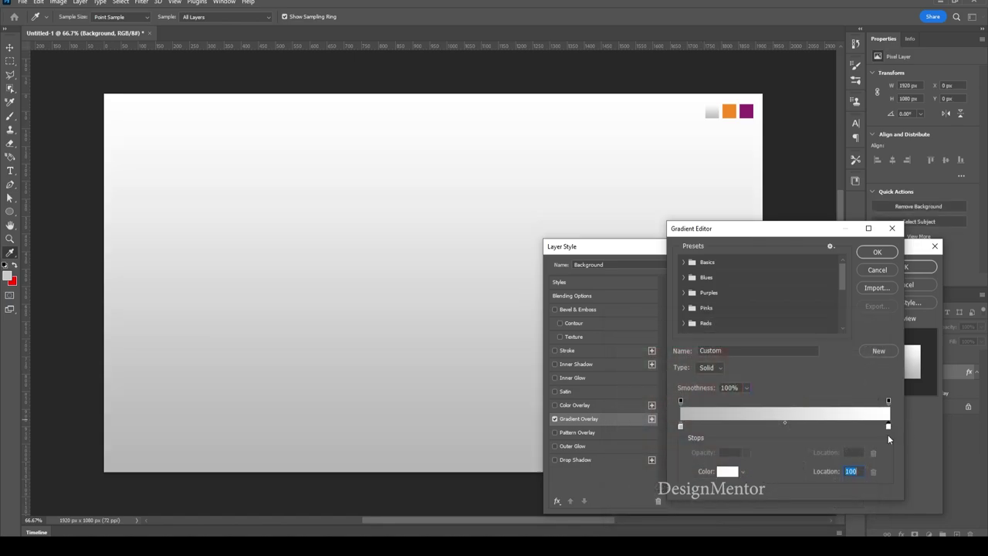
left_click(726, 471)
left_click(846, 341)
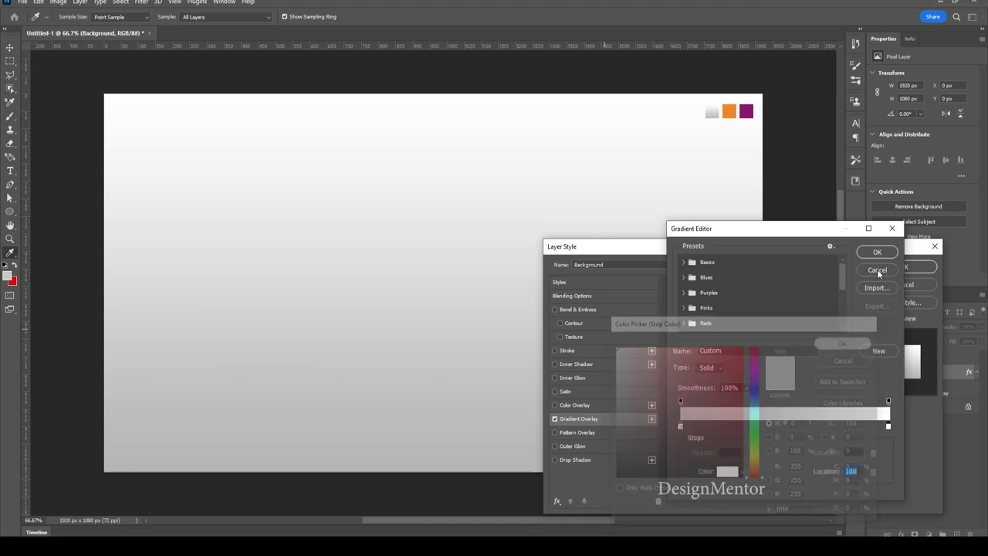
left_click(876, 252)
left_click(907, 267)
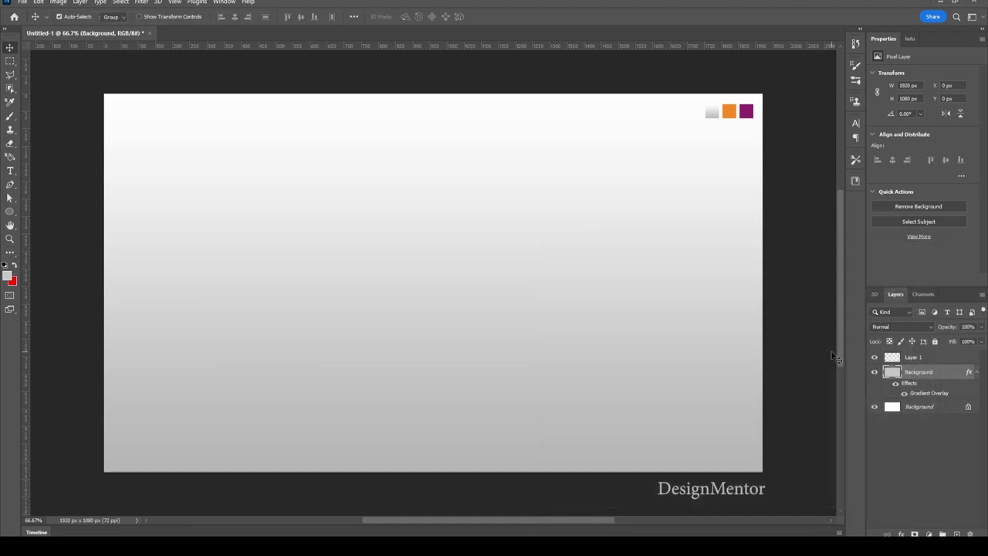
Step: Sample the orange swatch as the foreground colour and add an empty Layer 2
left_click(976, 373)
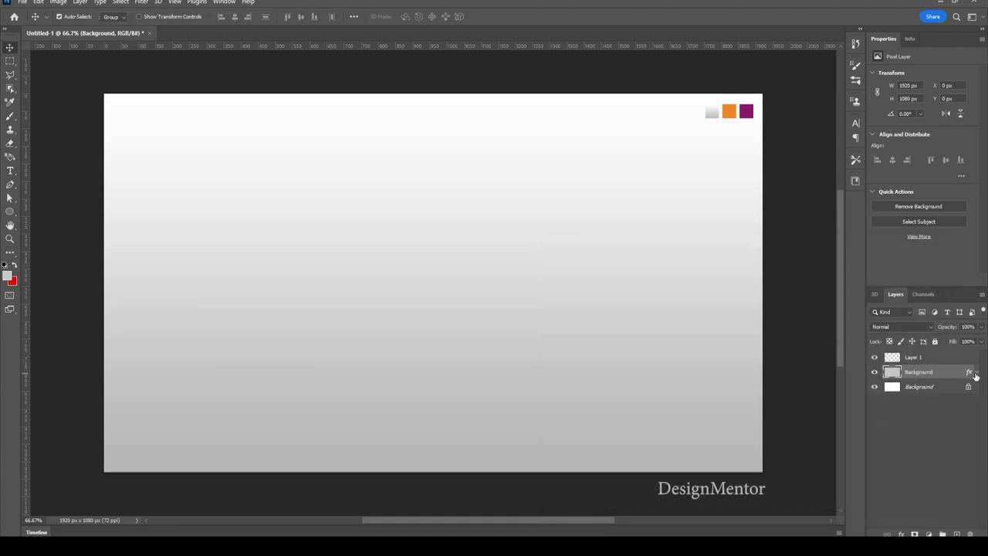
key("i")
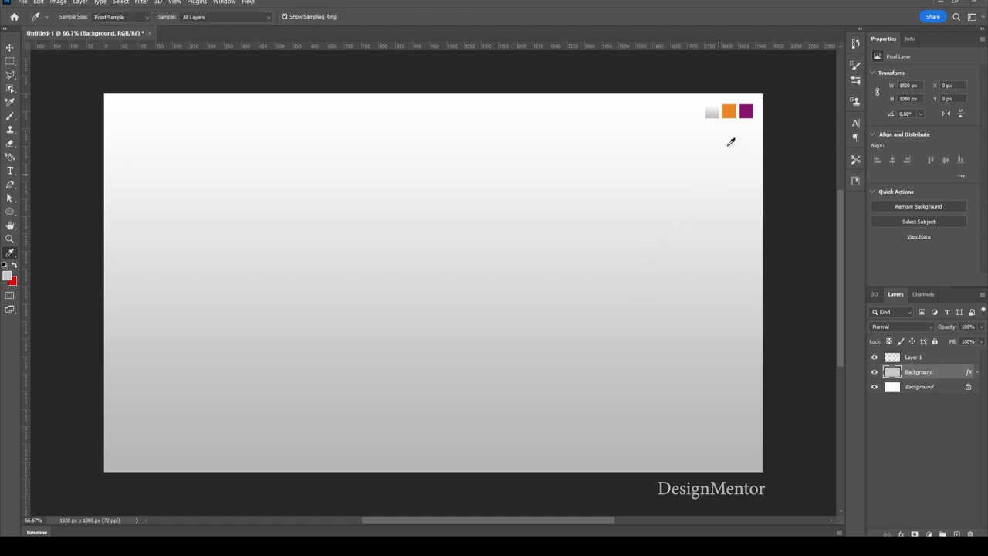
left_click(729, 112)
key("ctrl+shift+alt+n")
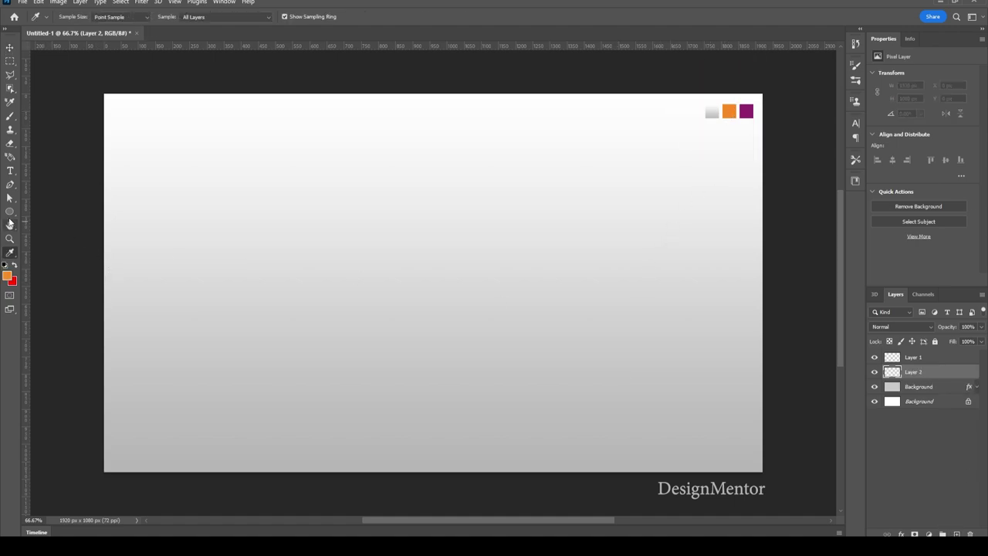
Step: Place crossing vertical and horizontal guides at the canvas centre (960, 540 px)
left_click(10, 212)
left_click(46, 222)
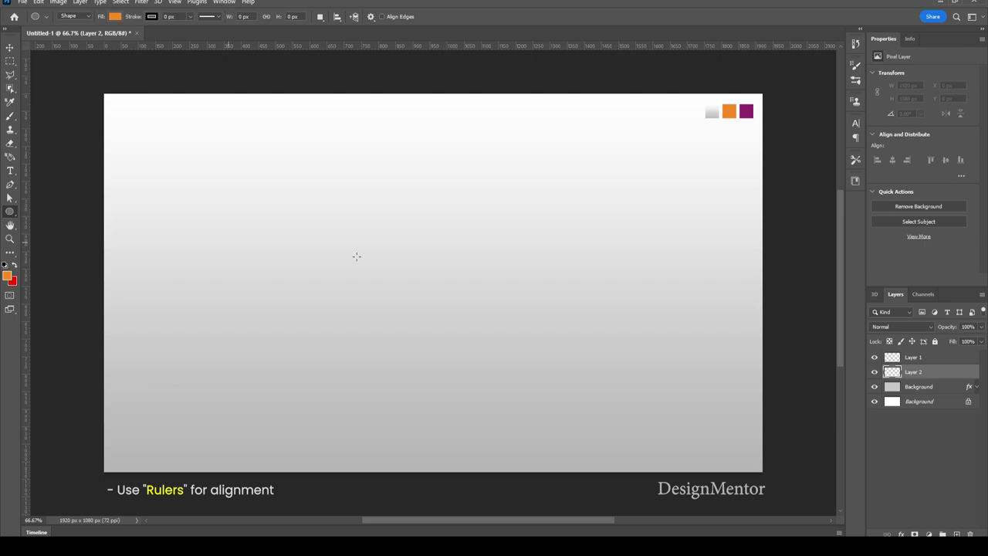
left_click_drag(26, 97, 432, 144)
left_click_drag(482, 46, 486, 287)
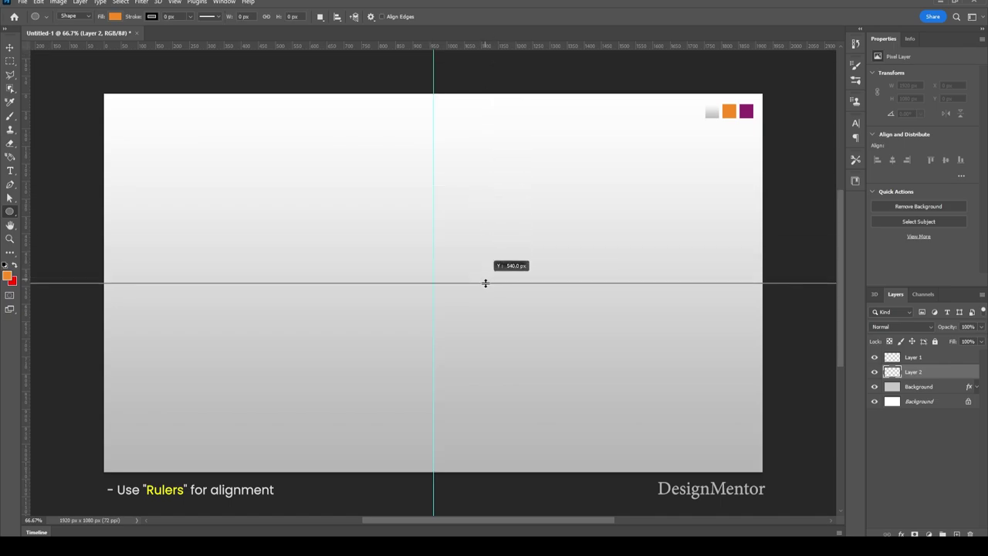
Step: Draw a 600 × 600 px orange circle and centre it on the guide crossing
left_click(422, 270)
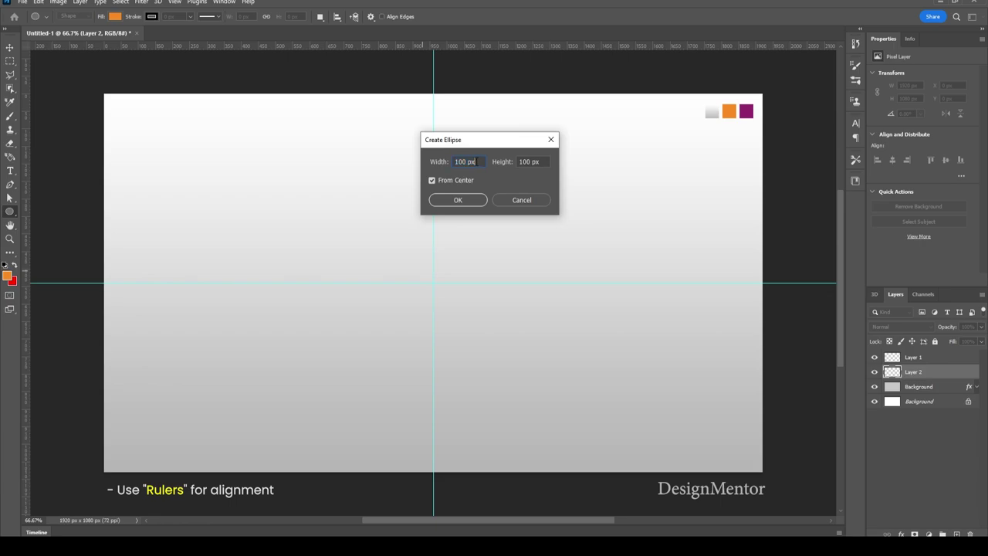
type("600")
key("Tab")
type("60")
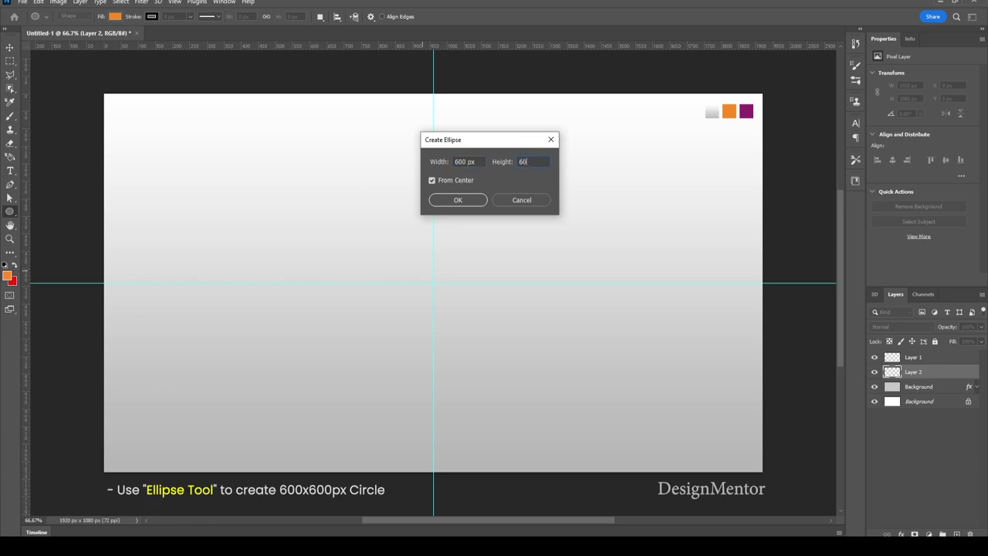
type("0")
key("Return")
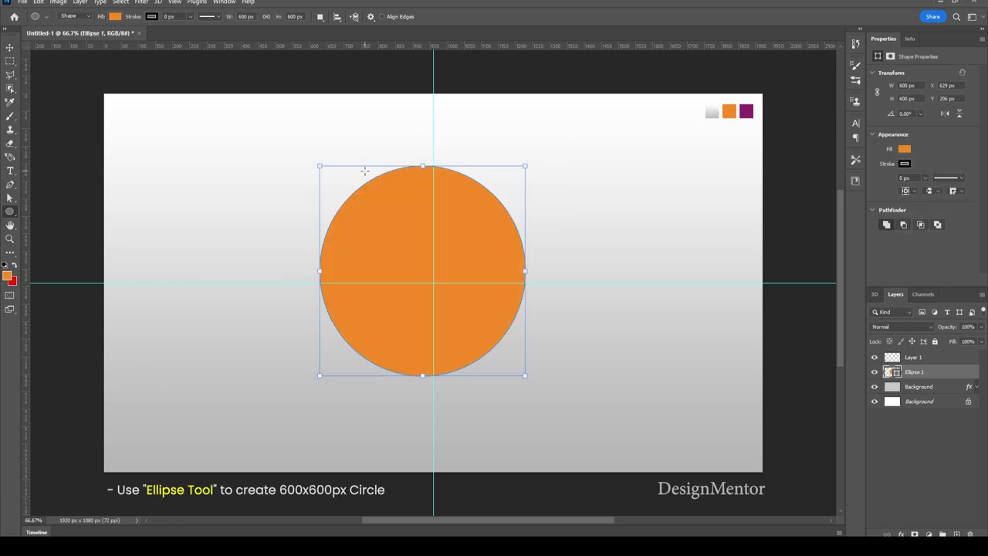
key("v")
left_click_drag(373, 247, 394, 261)
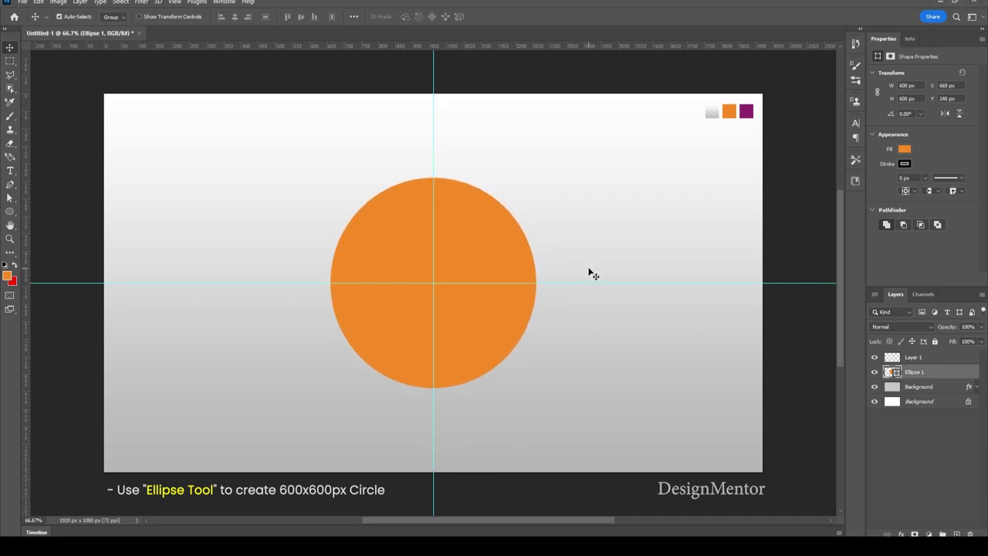
Step: Set the foreground colour to cc6500 and add a new empty layer above the circle
left_click(9, 276)
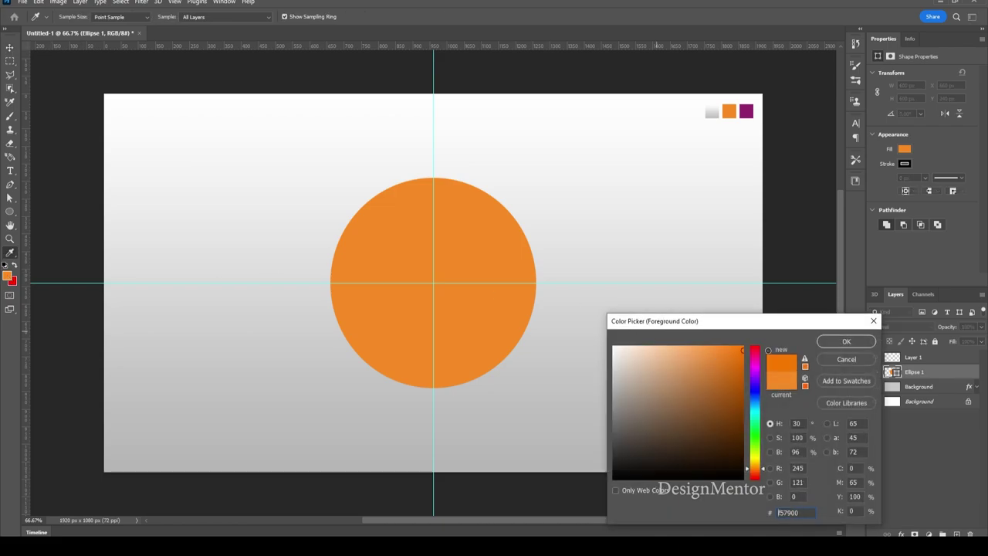
type("cc6500")
left_click(834, 342)
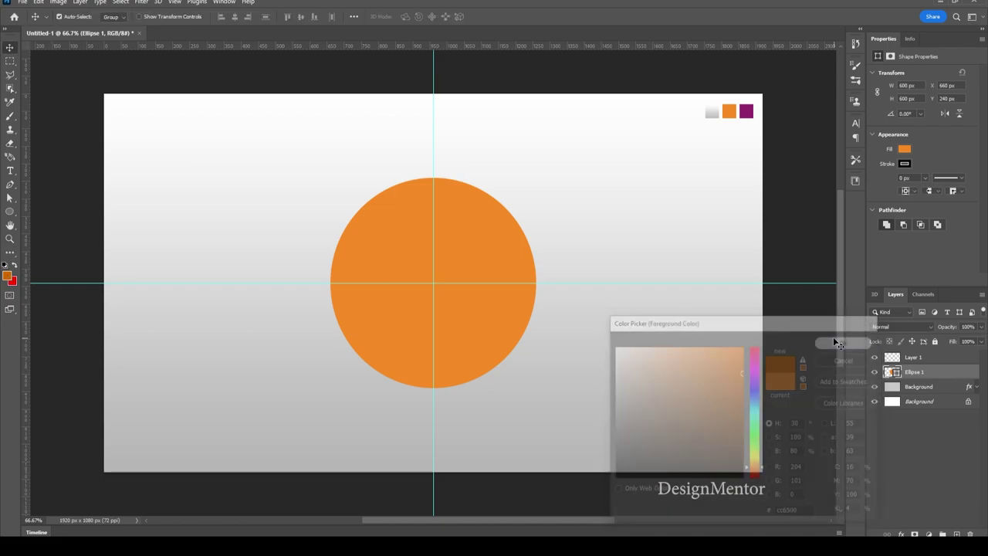
left_click(942, 533)
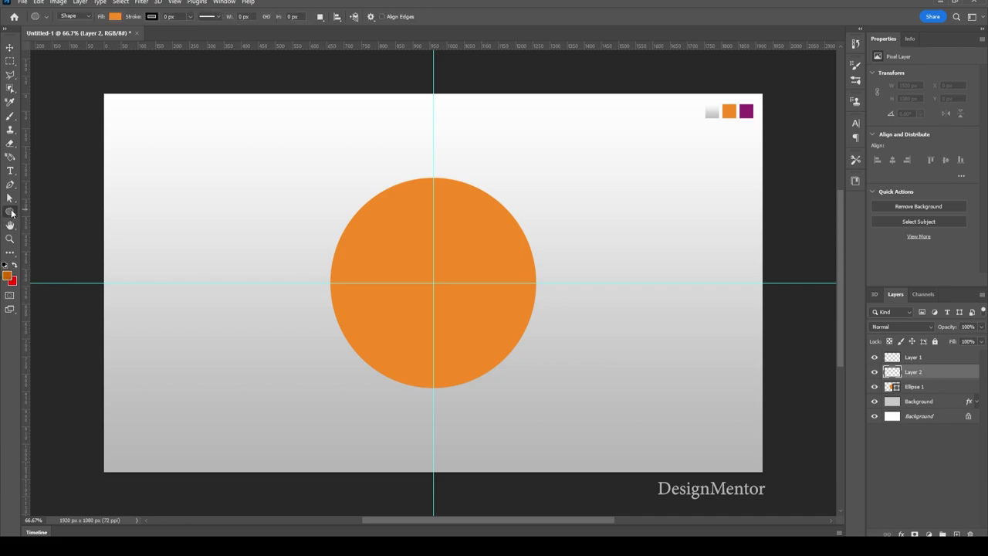
Step: Draw a 300 × 300 px darker orange cc6500 inner circle, Ellipse 2
left_click(10, 212)
left_click(57, 224)
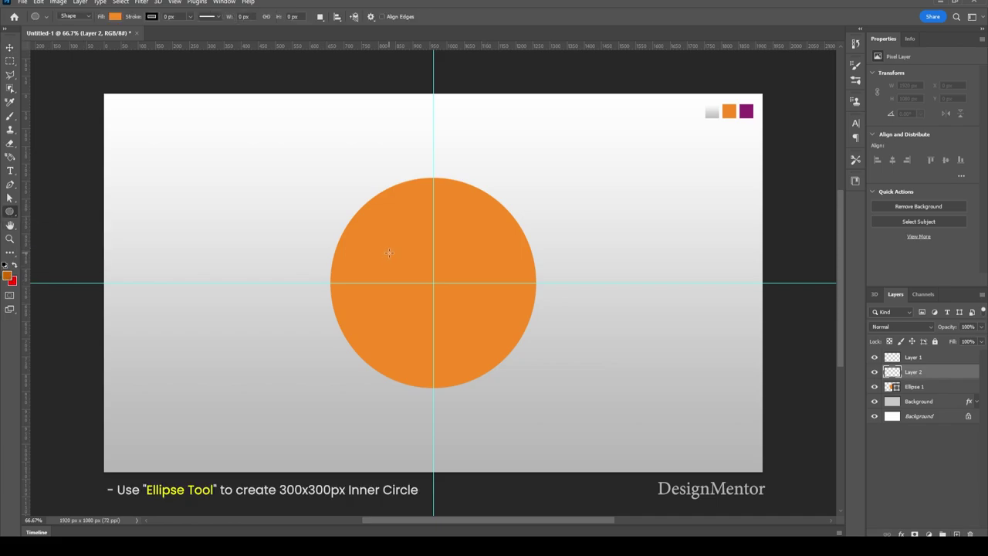
left_click(389, 252)
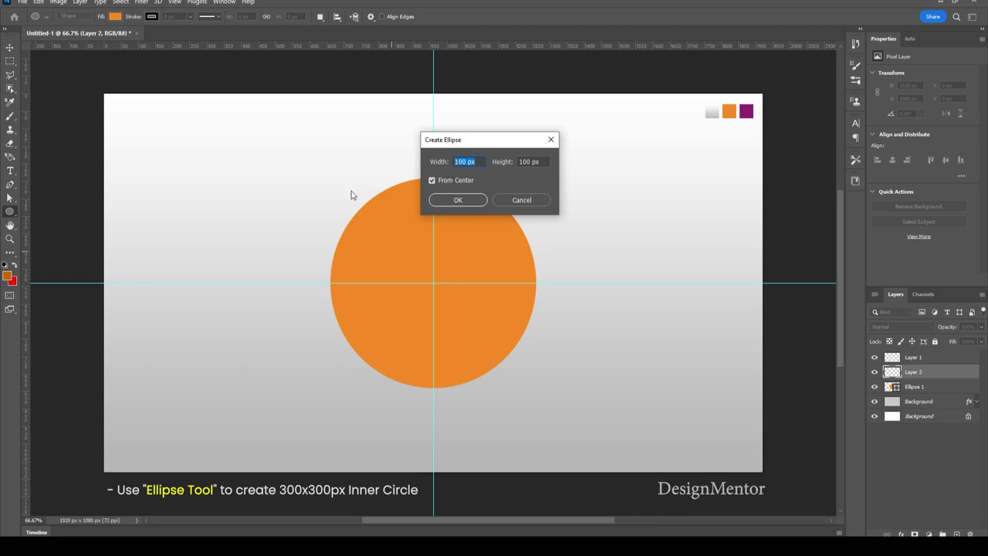
type("300")
key("Tab")
type("300")
key("Return")
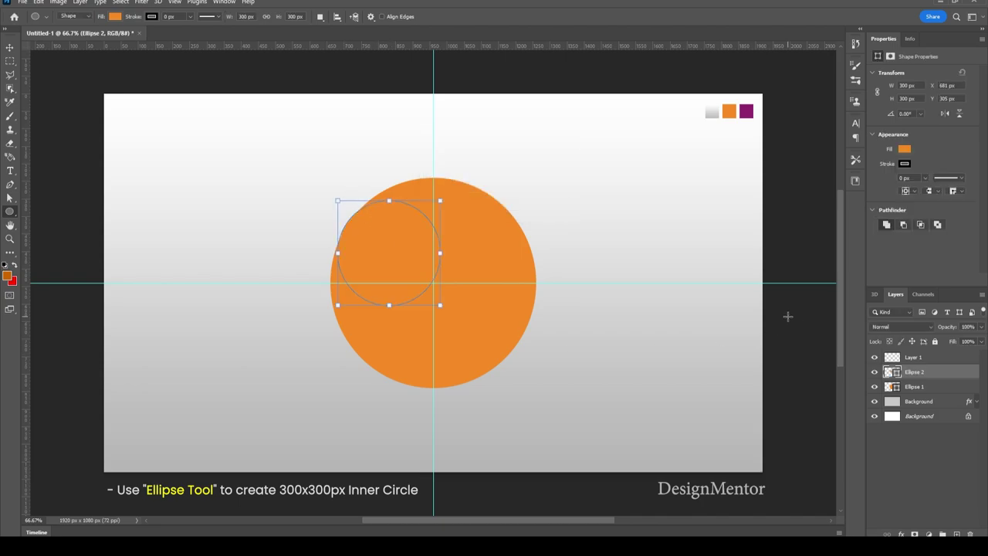
key("alt+BackSpace")
Step: Centre the inner circle inside the big orange circle, then hide the guides
key("v")
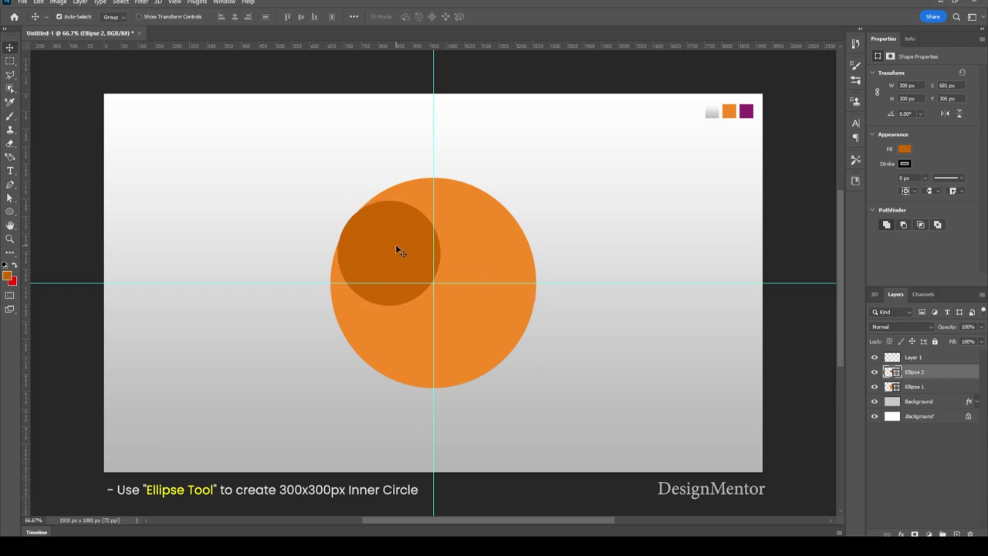
left_click_drag(395, 244, 443, 279)
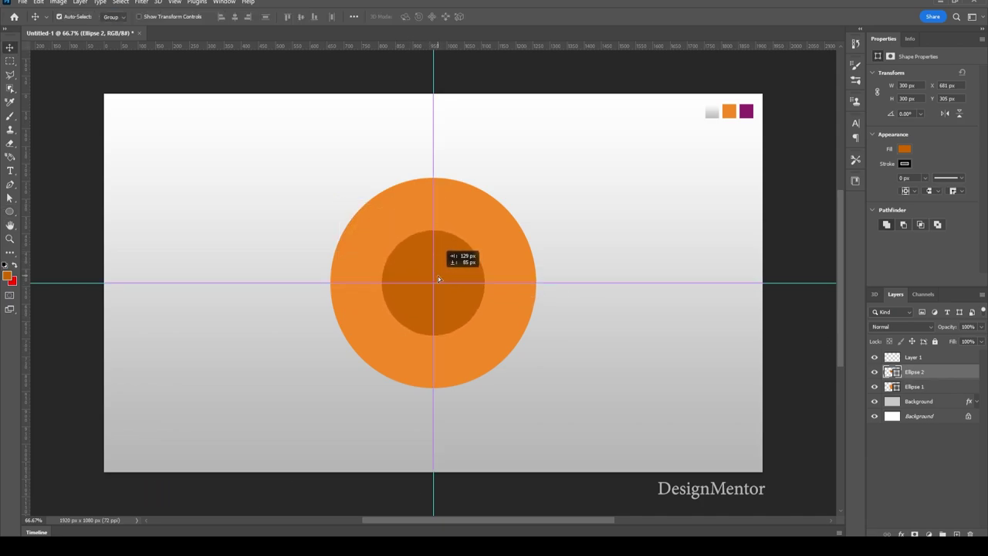
left_click_drag(443, 279, 438, 279)
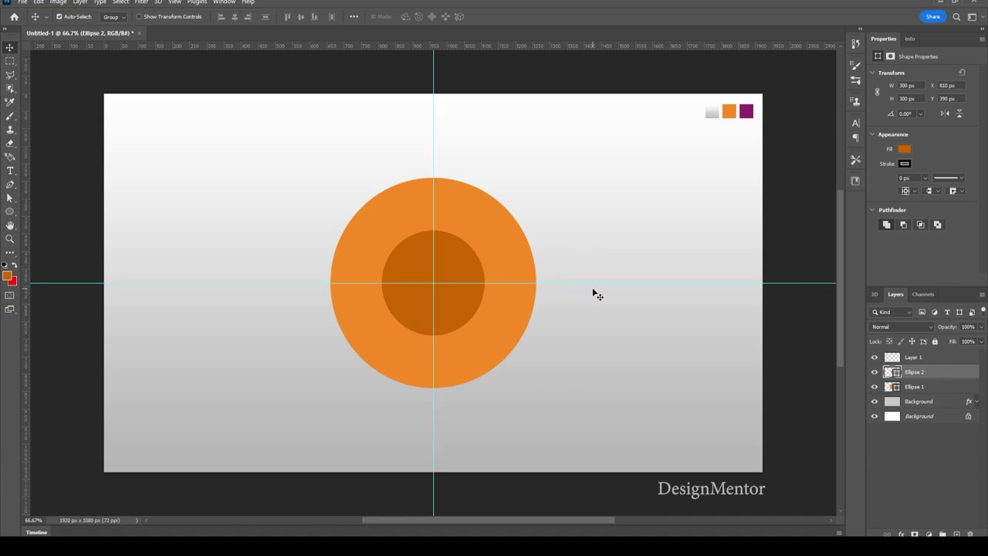
key("ctrl+semicolon")
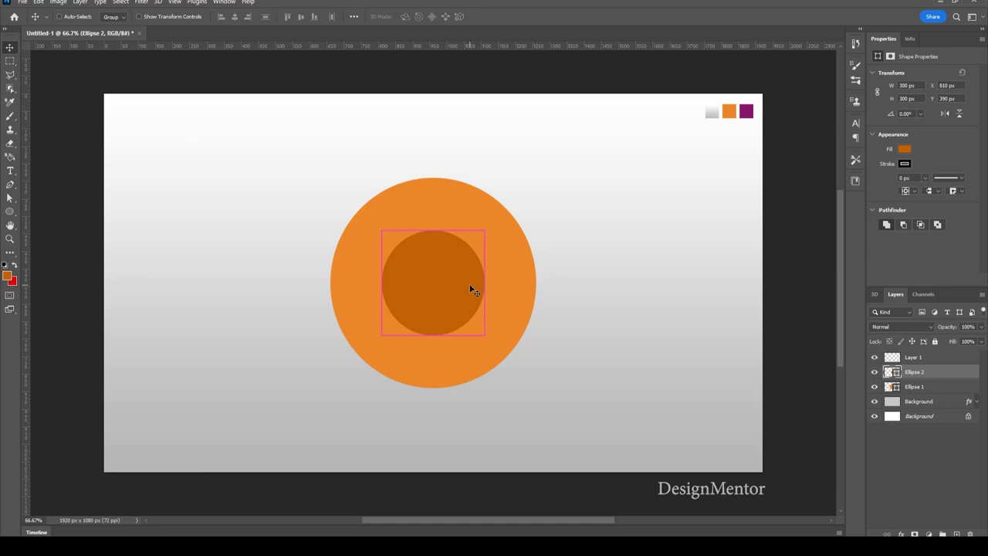
key("ctrl+semicolon")
left_click_drag(452, 275, 452, 273)
key("ctrl+semicolon")
Step: Load the inner circle's outline as a selection, hide Ellipse 2, and select Ellipse 1
left_click(891, 373, "ctrl")
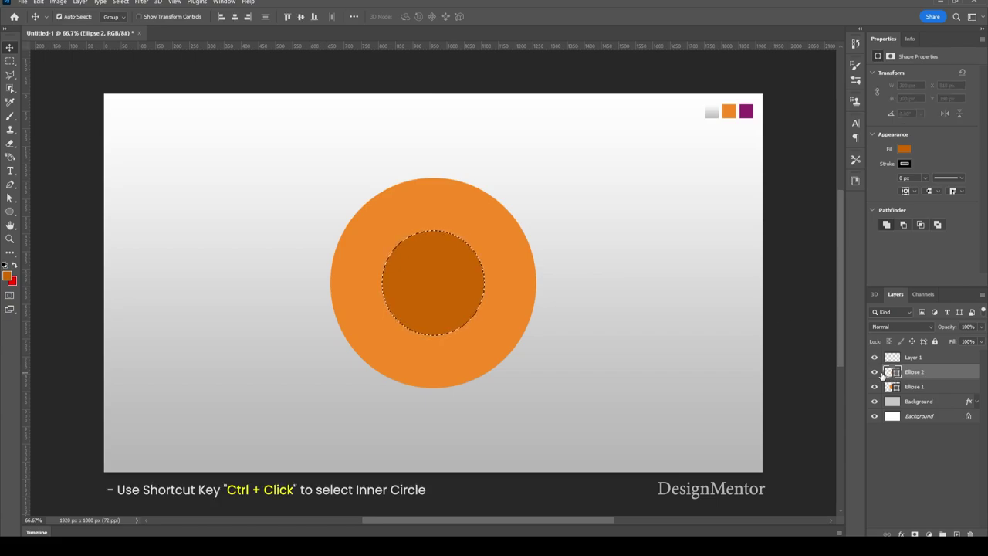
left_click(874, 371)
left_click(919, 387)
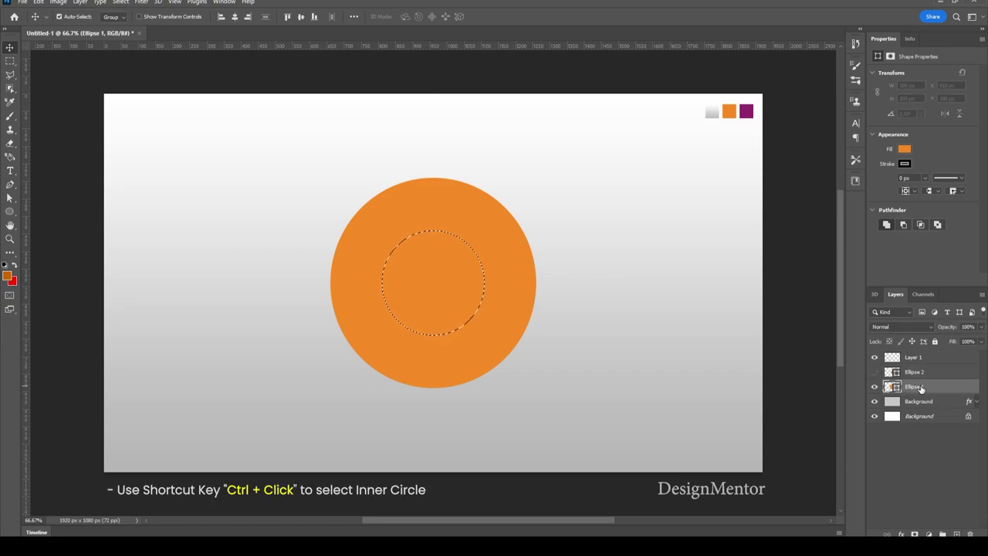
right_click(920, 388)
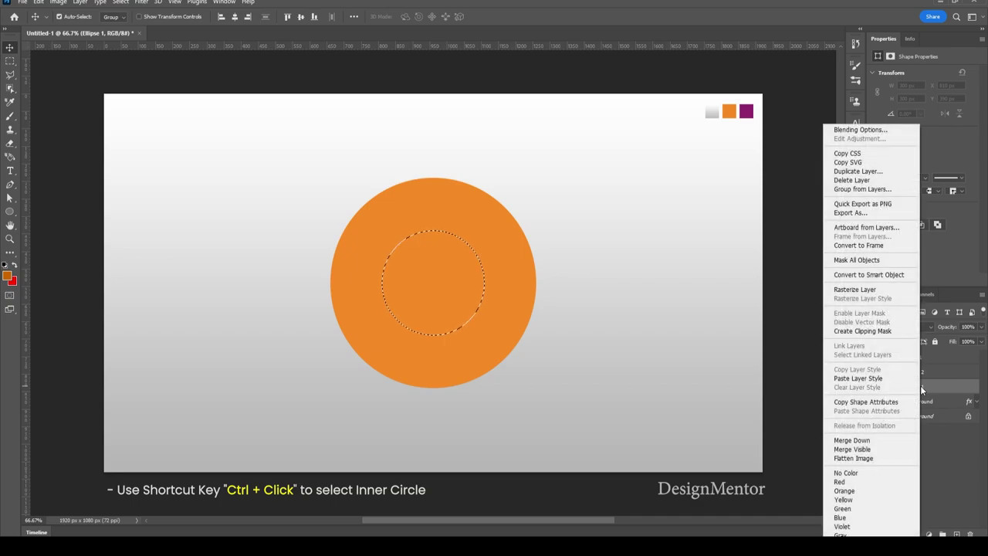
key("Escape")
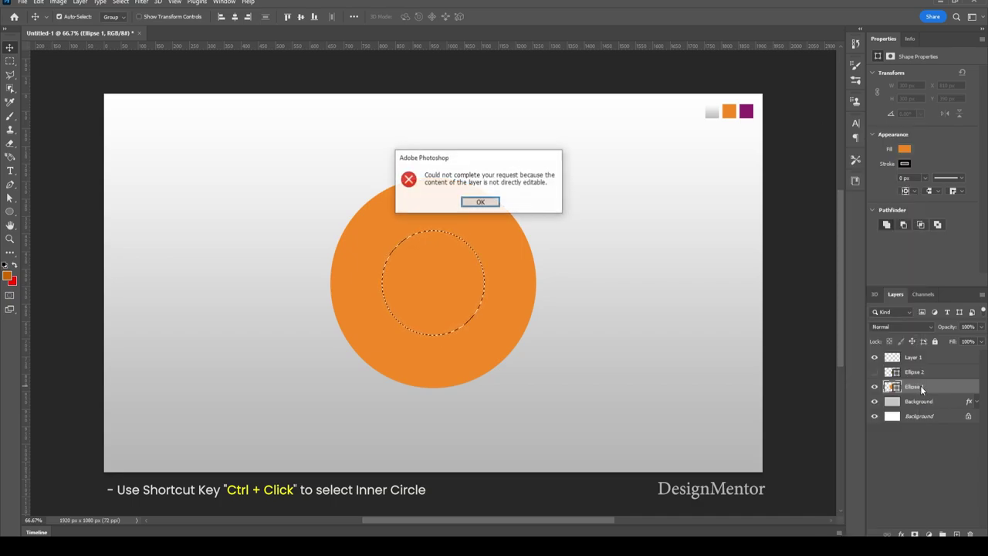
key("Delete")
key("Return")
Step: Rasterize Ellipse 1, delete the 300 px centre, deselect, and show the guides
right_click(920, 388)
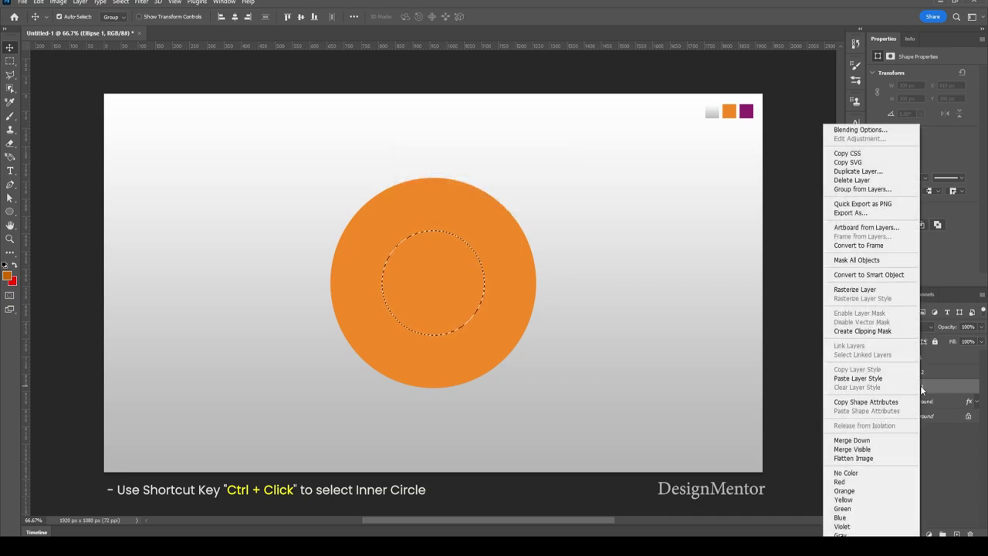
left_click(873, 290)
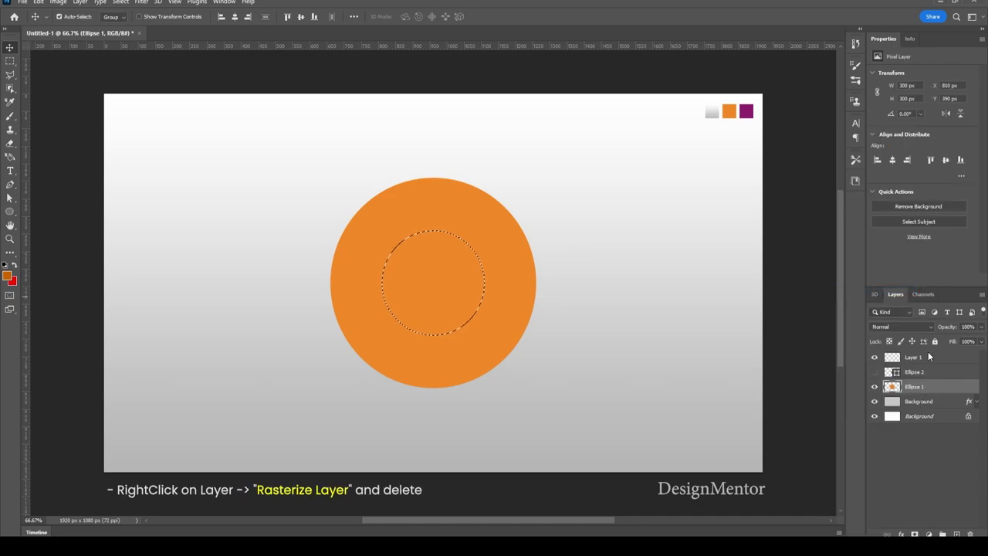
key("Delete")
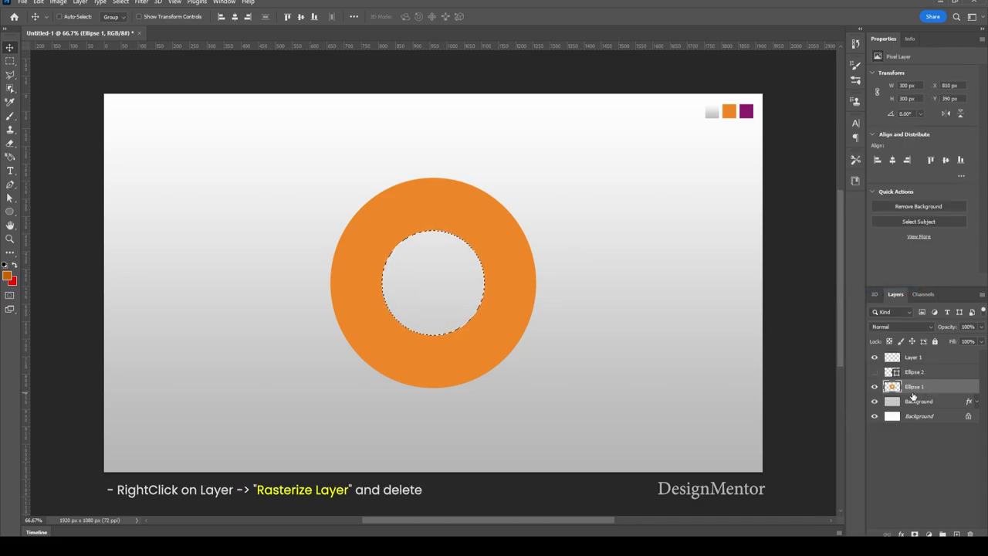
key("ctrl+d")
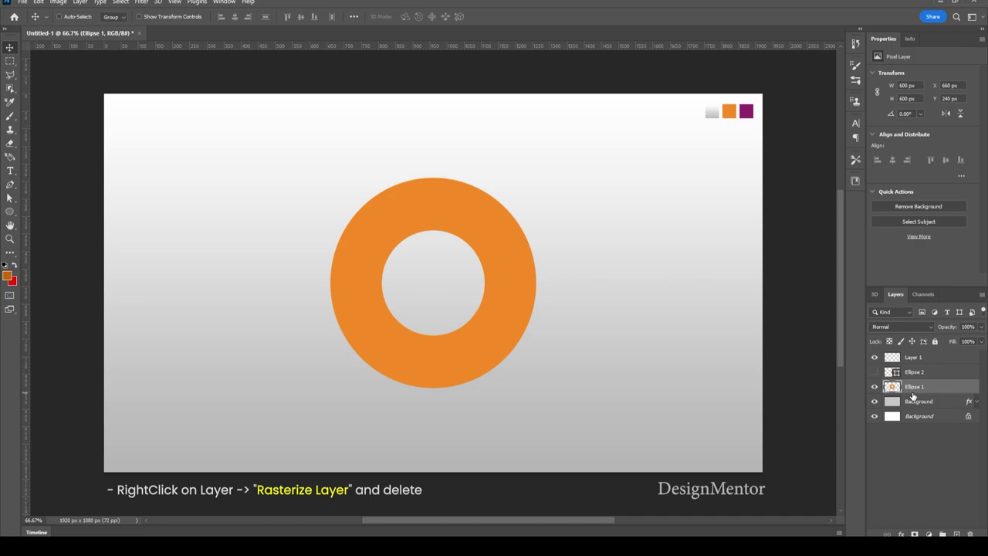
key("ctrl+semicolon")
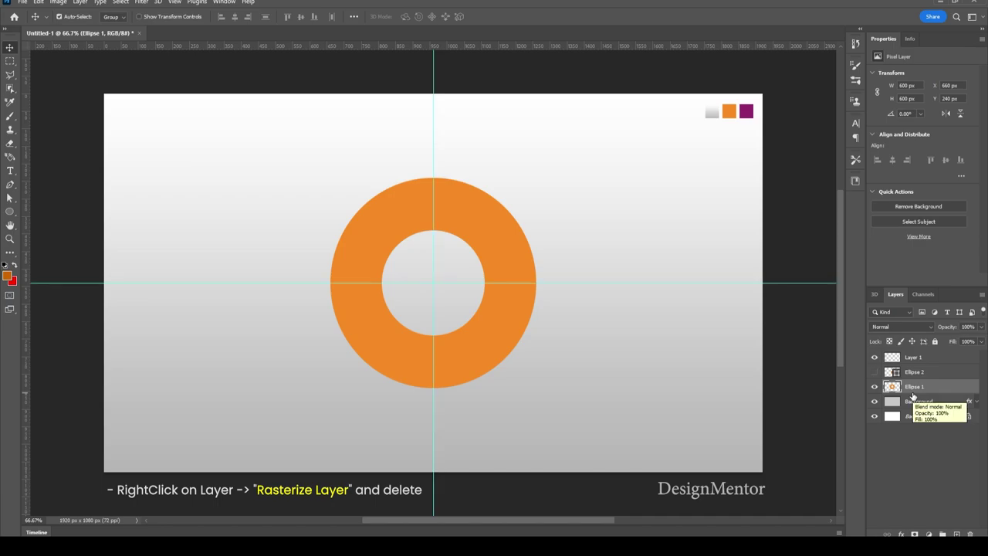
Step: Duplicate the ring layer with a name ending in '1' and move it below the original
right_click(914, 387)
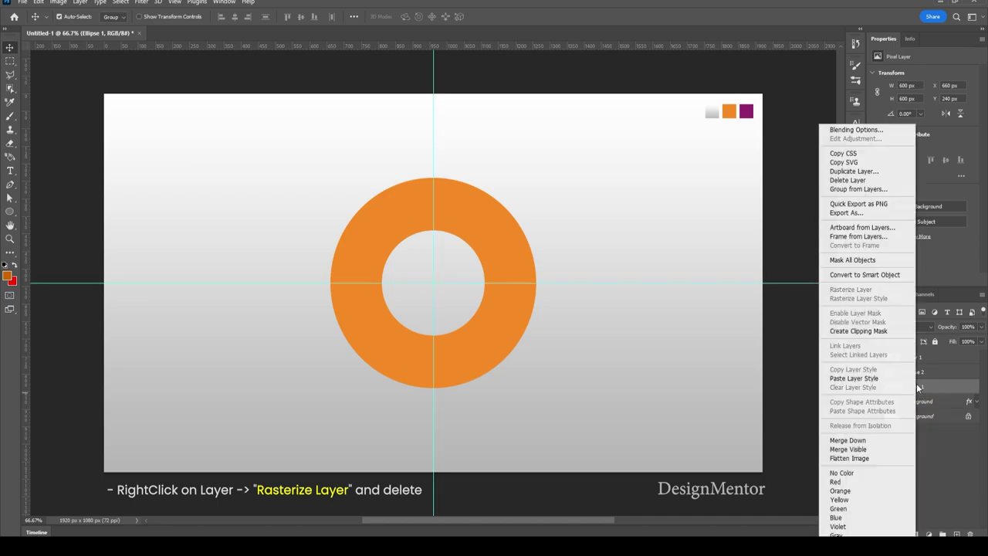
left_click(859, 172)
left_click(605, 299)
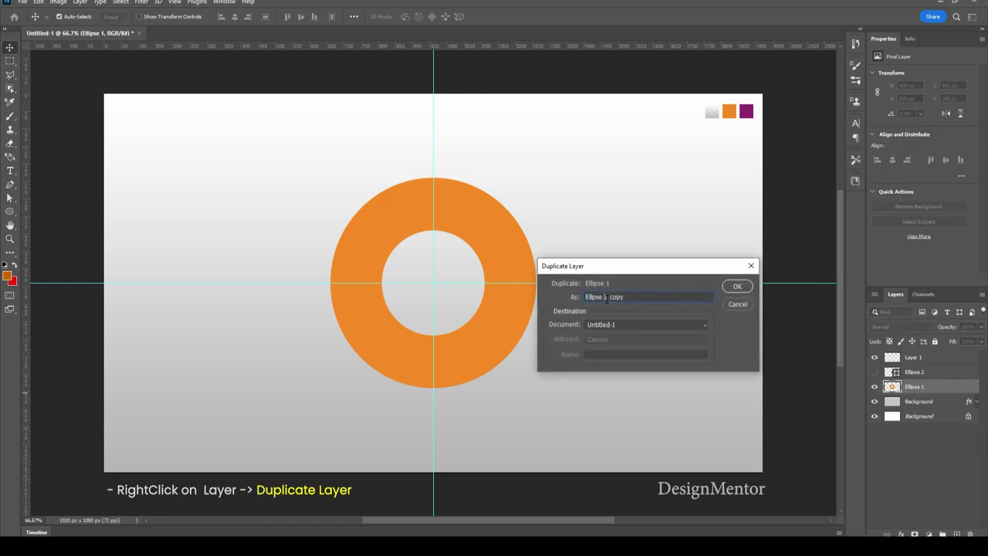
left_click_drag(604, 297, 671, 294)
type("1")
key("Return")
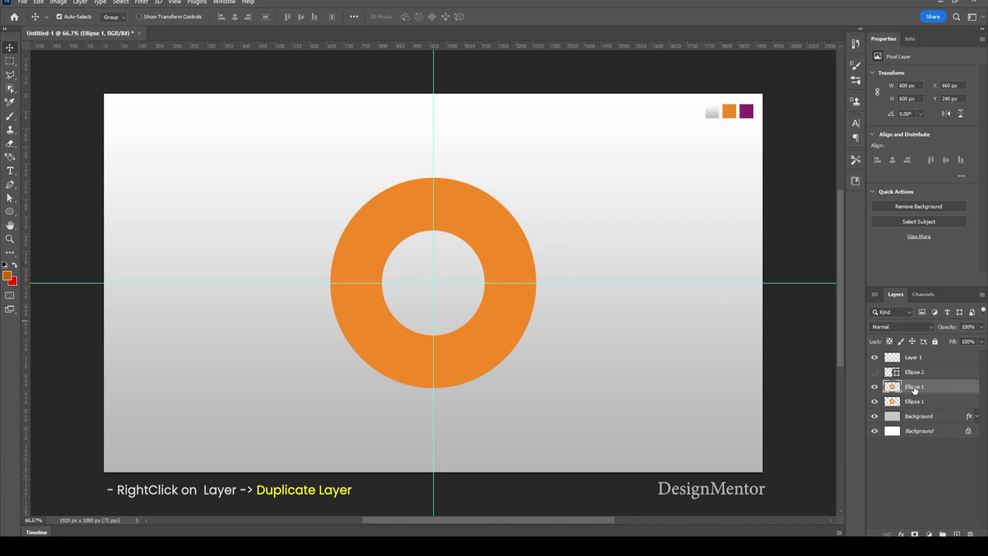
left_click_drag(912, 387, 916, 408)
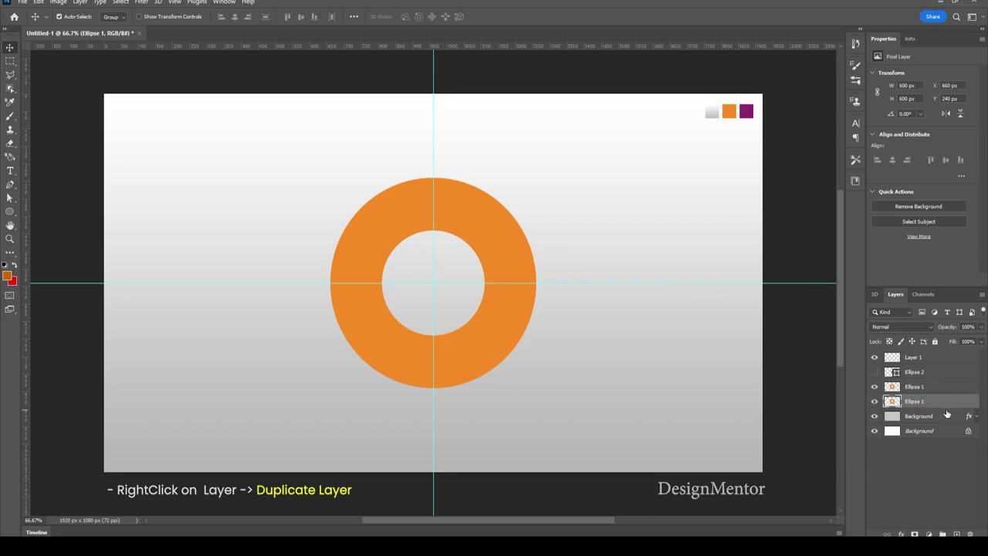
Step: Slide the duplicate ring left to X 210 px so the two rings interlock
key("shift+Left")
key("shift+Left")
key("shift+Left")
key("shift+Left")
key("shift+Left")
key("shift+Left")
key("shift+Left")
key("shift+Left")
key("shift+Left")
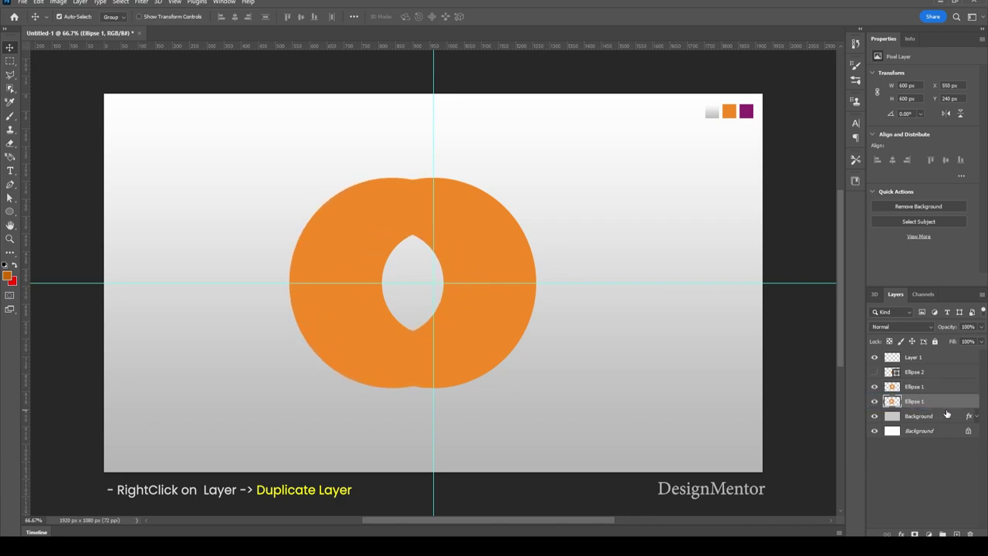
key("shift+Left")
key("shift+Left")
key("shift+Left")
key("shift+Left")
key("shift+Left")
key("shift+Left")
key("shift+Left")
key("shift+Left")
key("shift+Left")
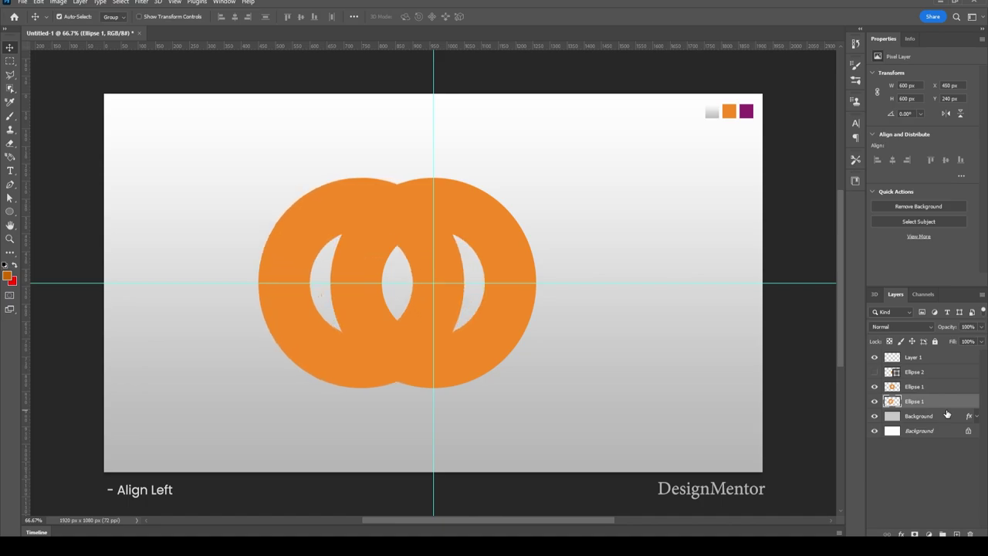
key("shift+Left")
key("shift+Left")
key("shift+Left")
key("shift+Left")
key("shift+Left")
key("shift+Left")
key("shift+Left")
key("shift+Left")
key("shift+Left")
key("shift+Left")
key("shift+Left")
key("shift+Left")
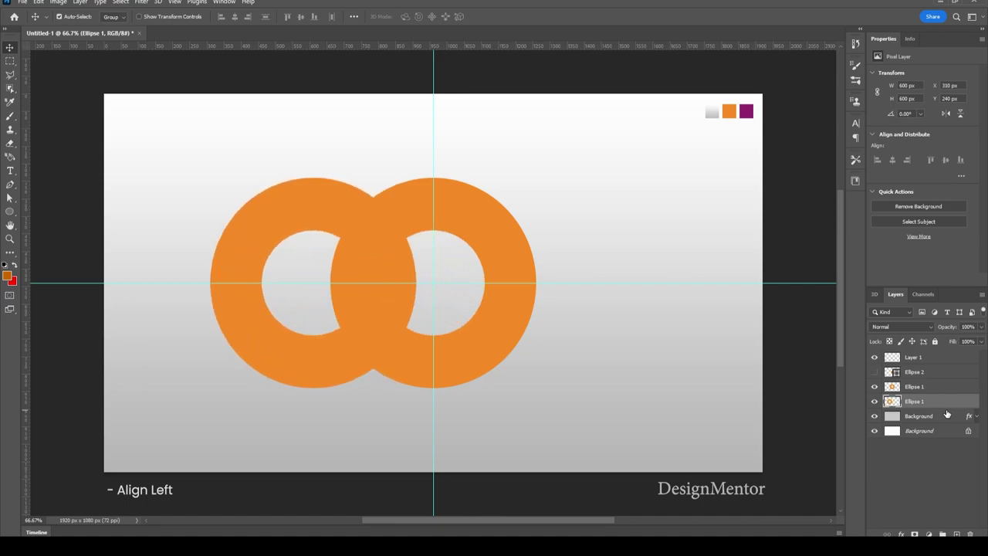
key("shift+Left")
key("shift+Left")
key("shift+Left")
key("shift+Left")
key("shift+Left")
key("shift+Left")
key("shift+Left")
key("shift+Left")
key("shift+Left")
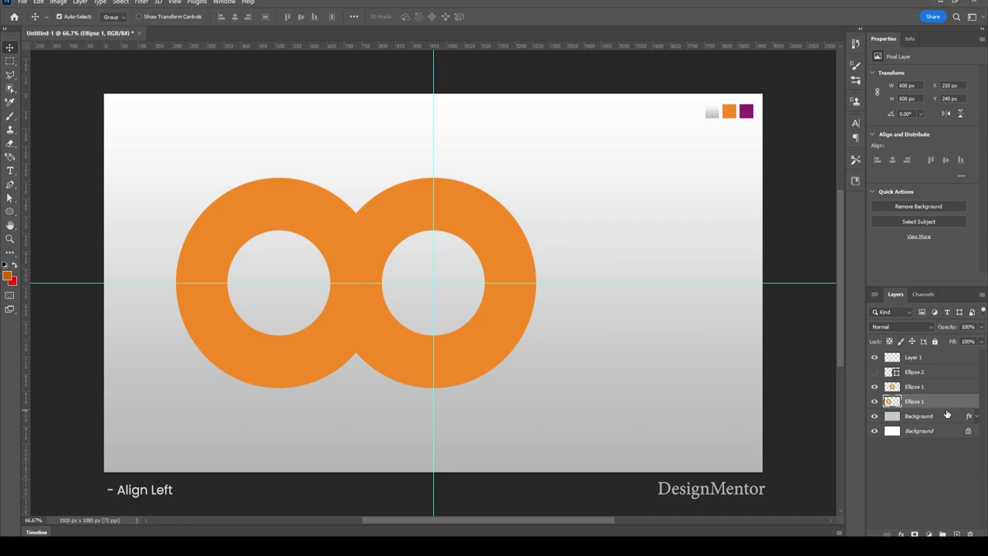
key("shift+Left")
key("shift+Left")
key("shift+Right")
key("shift+Right")
key("shift+Left")
Step: Rename the upper ring layer to Ellipse 2
right_click(938, 386)
left_click(937, 383)
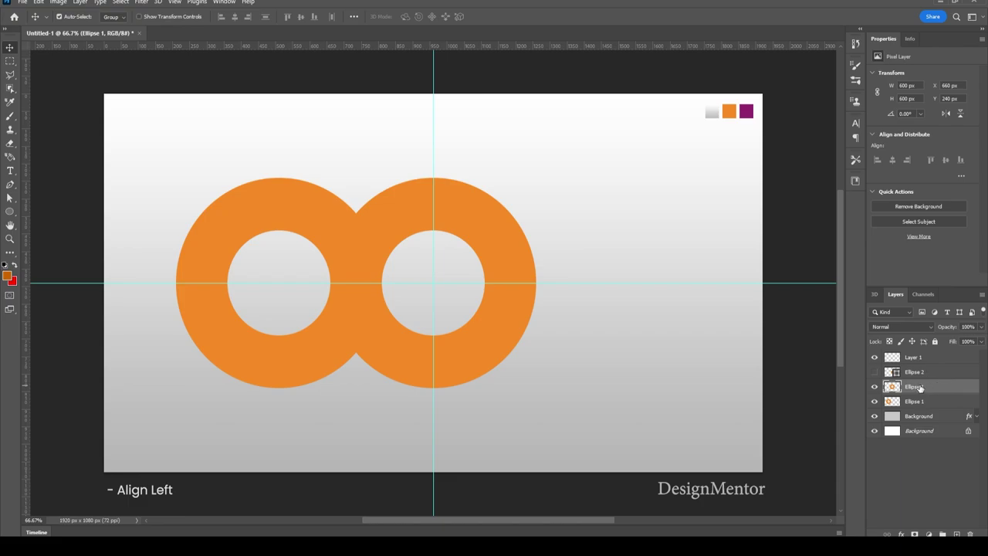
double_click(920, 386)
left_click(938, 387)
key("Return")
Step: Duplicate the Ellipse 2 ring as a new layer named Ellipse 3
right_click(937, 389)
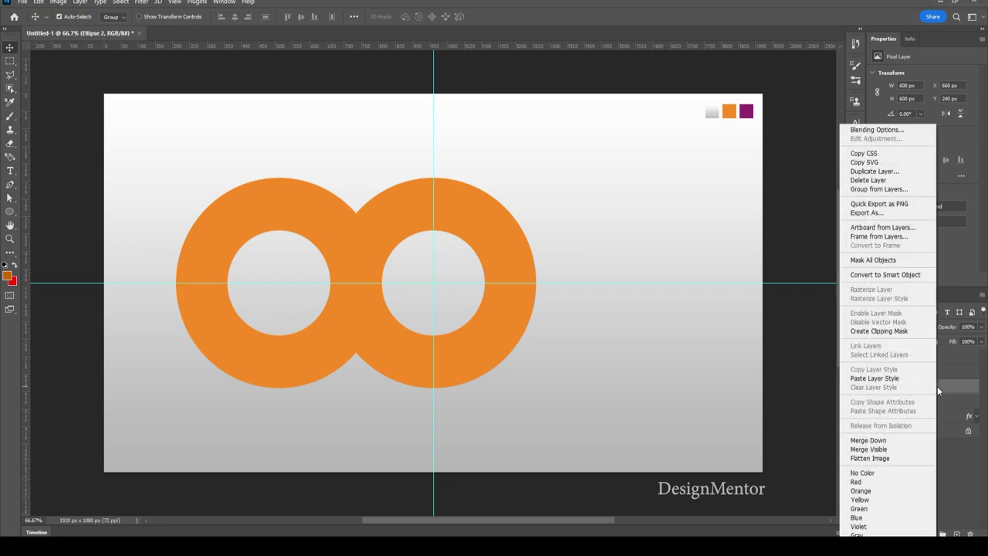
left_click(895, 177)
left_click(622, 297)
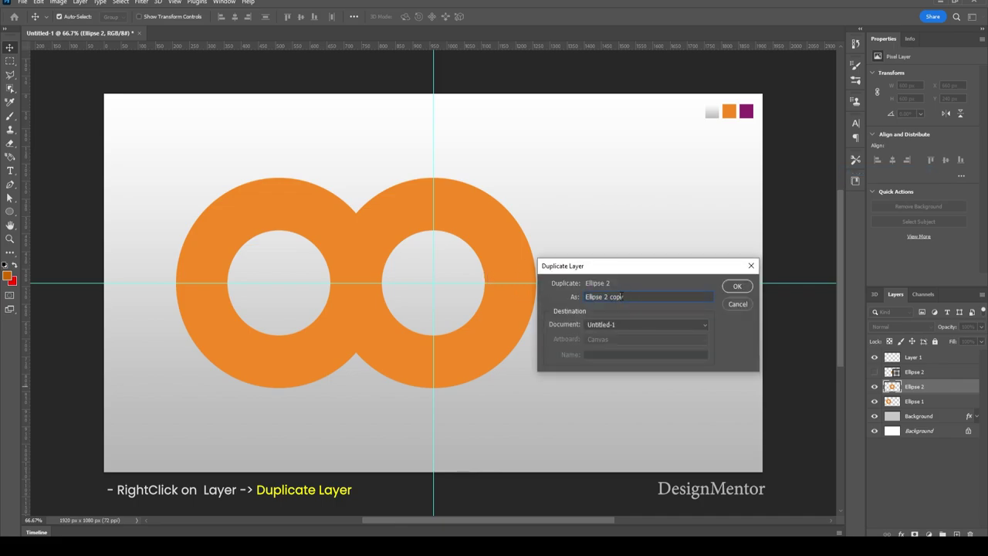
left_click_drag(603, 297, 699, 296)
type("3")
key("Return")
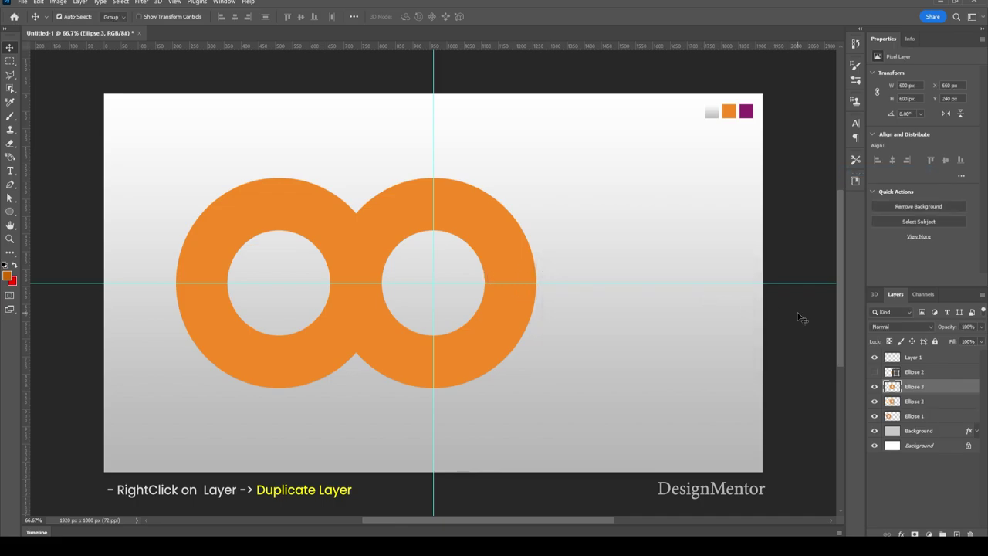
Step: Slide Ellipse 3 right to X 1110 px beside the middle ring
key("shift+Right")
key("shift+Right")
key("shift+Right")
key("shift+Right")
key("shift+Right")
key("shift+Right")
key("shift+Right")
key("shift+Right")
key("shift+Right")
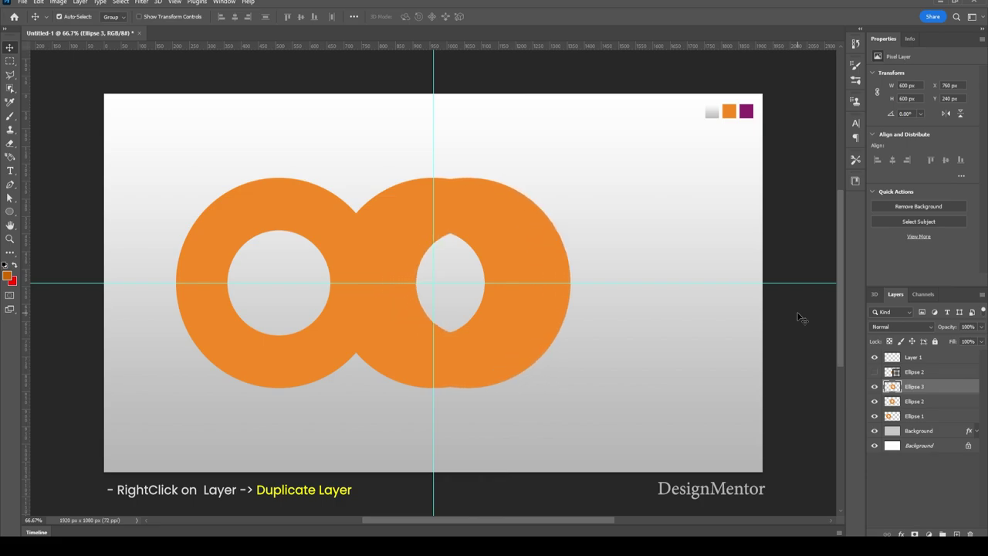
key("shift+Right")
key("shift+Right")
key("shift+Right")
key("shift+Right")
key("shift+Right")
key("shift+Right")
key("shift+Right")
key("shift+Right")
key("shift+Right")
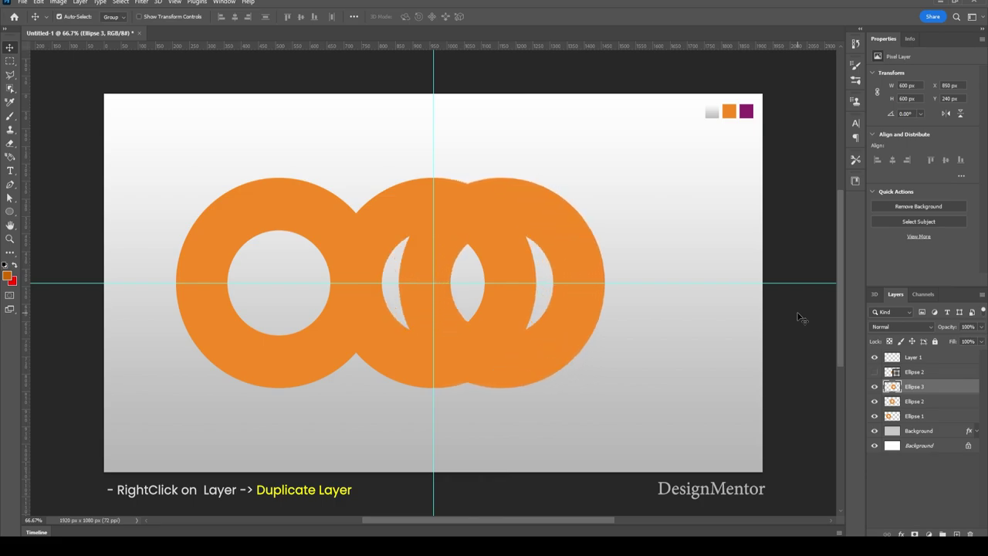
key("shift+Right")
key("shift+Right")
key("shift+Right")
key("shift+Right")
key("shift+Right")
key("shift+Right")
key("shift+Right")
key("shift+Right")
key("shift+Right")
key("shift+Right")
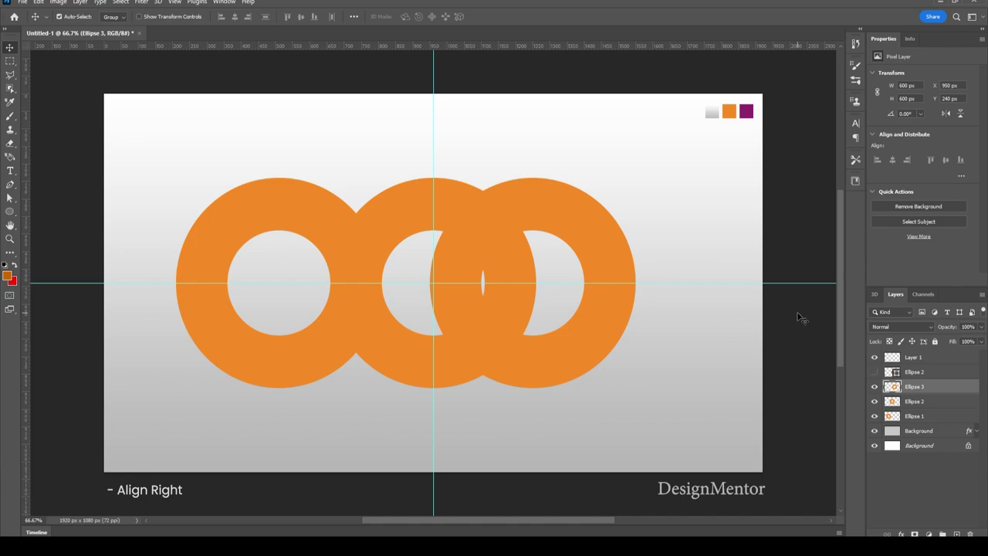
key("shift+Right")
key("shift+Right")
key("shift+Right")
key("shift+Right")
key("shift+Right")
key("shift+Right")
key("shift+Right")
key("shift+Right")
key("shift+Right")
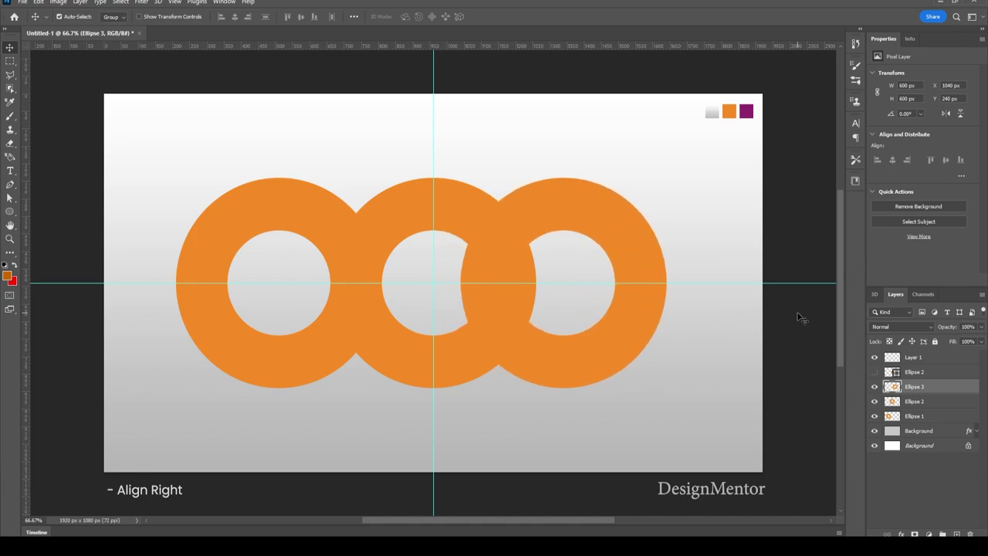
key("shift+Right")
key("shift+Right")
key("shift+Right")
key("shift+Right")
key("shift+Right")
key("shift+Right")
key("shift+Right")
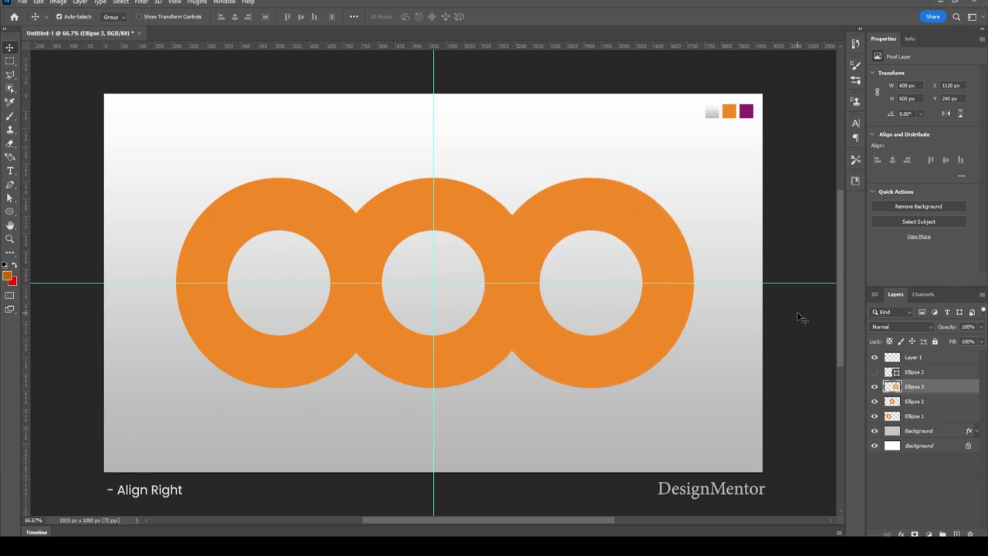
key("ctrl+z")
key("ctrl+shift+z")
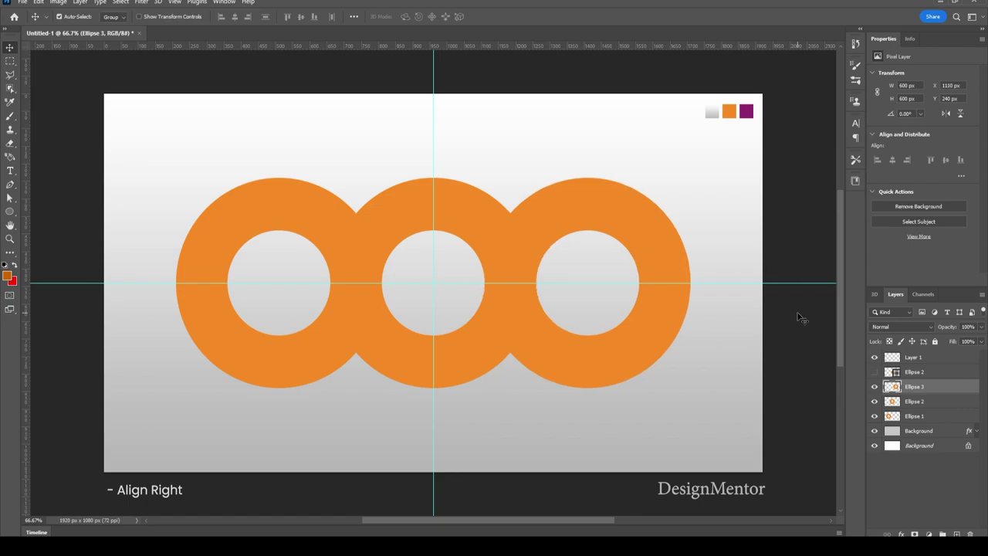
Step: Draw a square selection from the centre and add a vertical guide through the left ring's centre
left_click(9, 60)
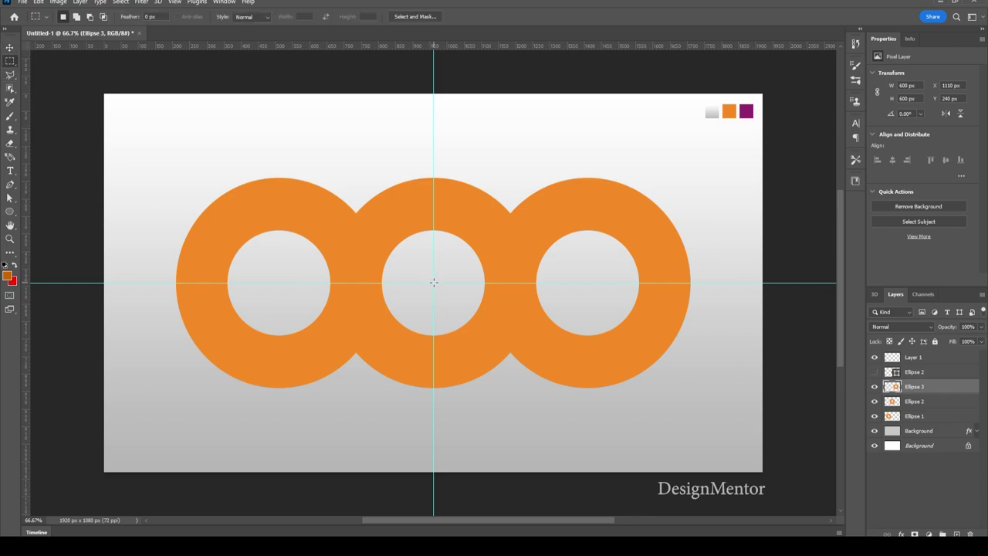
left_click_drag(433, 283, 240, 176)
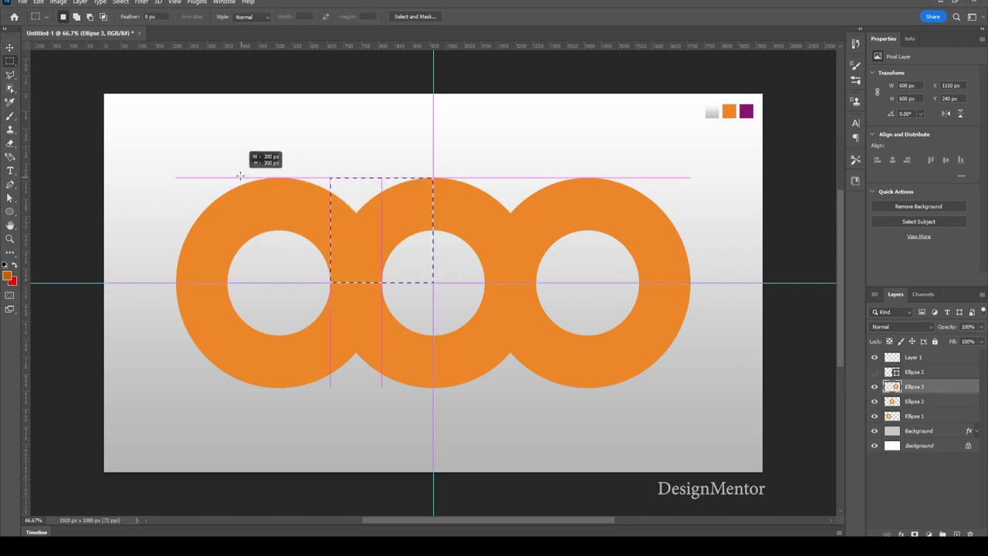
left_click_drag(240, 176, 141, 125)
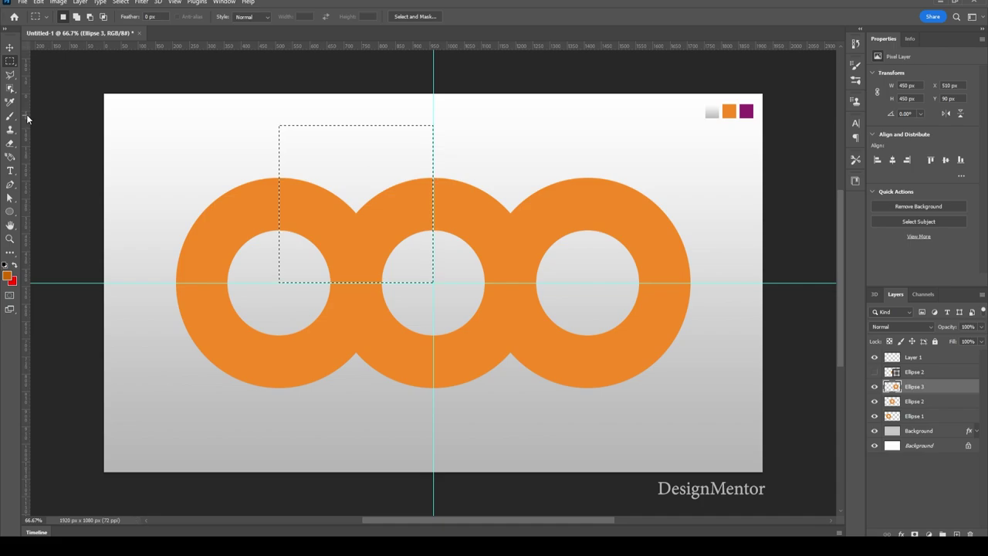
left_click_drag(26, 114, 278, 134)
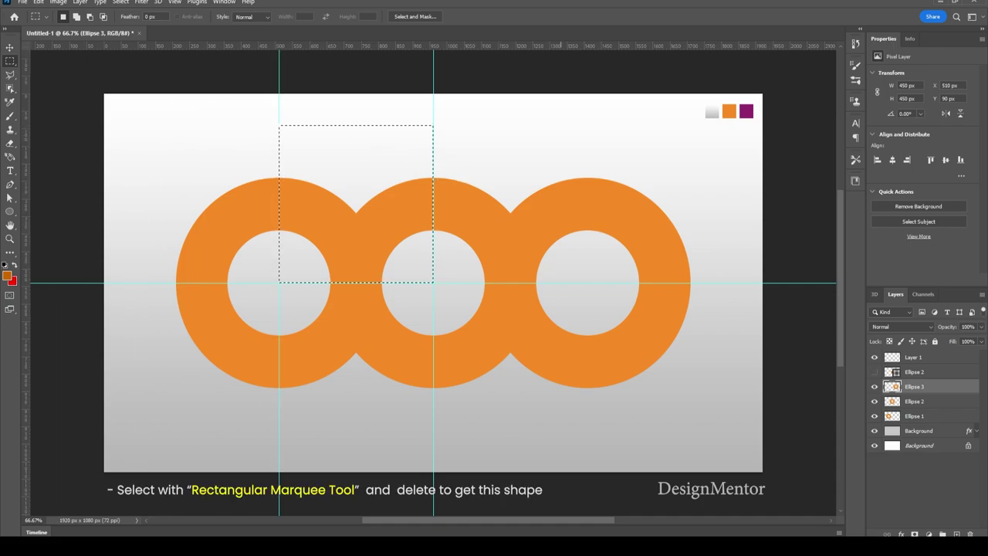
Step: Nudge the selection right, add a vertical guide through the right ring's centre, and deselect
key("shift+Right")
key("shift+Right")
key("shift+Right")
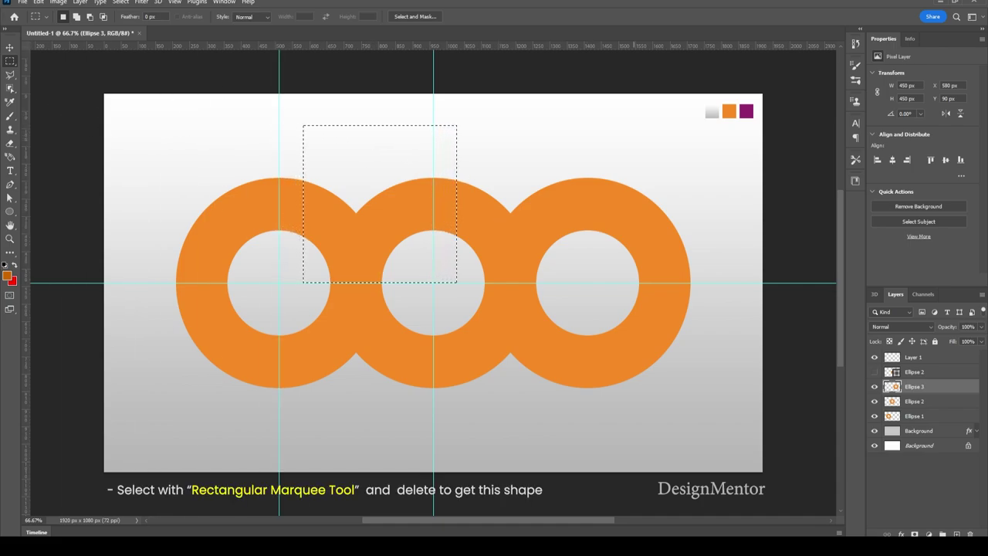
key("shift+Right")
key("shift+Right")
key("shift+Right")
key("shift+Right")
key("shift+Right")
key("shift+Right")
key("shift+Right")
key("shift+Right")
key("shift+Right")
key("shift+Right")
key("shift+Right")
key("shift+Right")
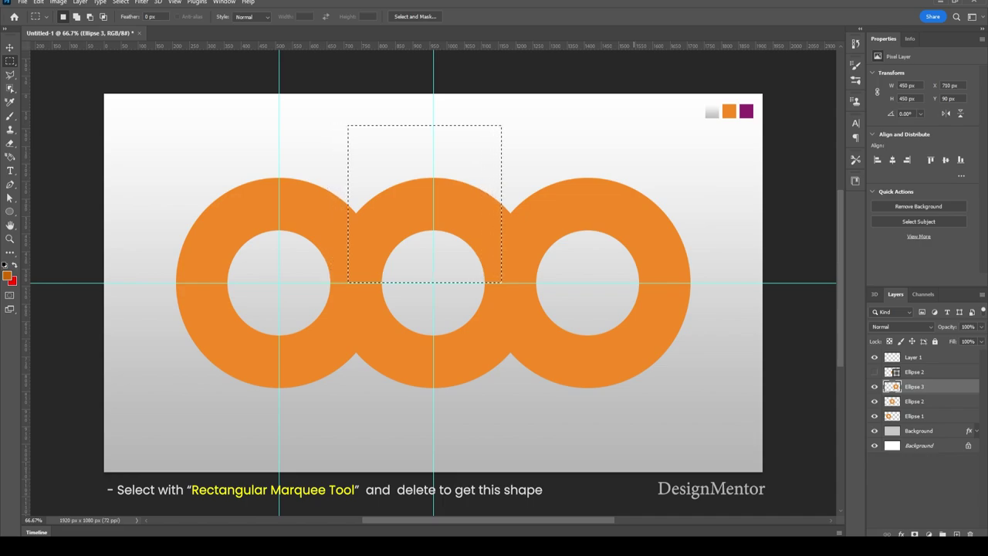
key("shift+Right")
key("shift+Right")
key("shift+Right")
key("shift+Right")
key("shift+Right")
key("shift+Right")
key("shift+Right")
key("shift+Right")
key("shift+Right")
key("shift+Right")
key("shift+Right")
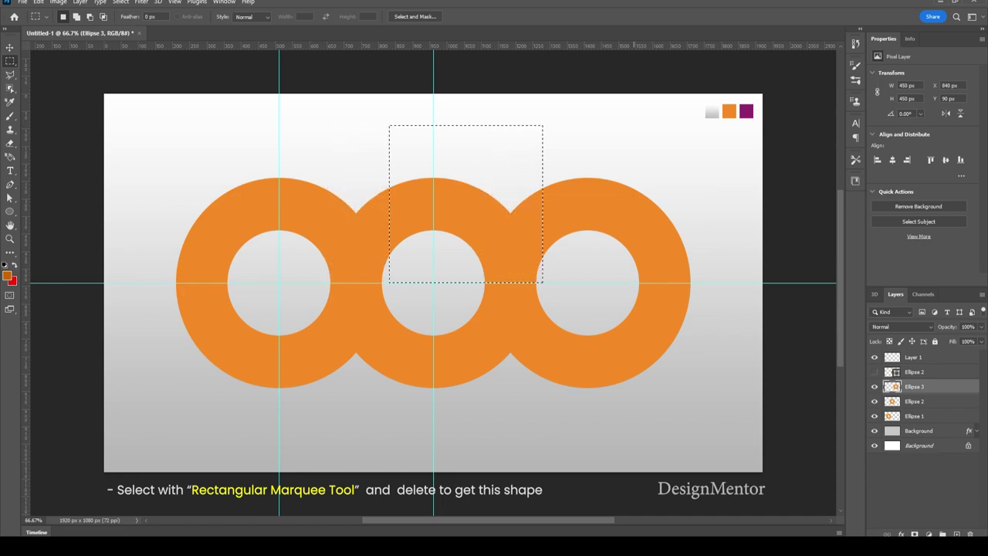
key("shift+Right")
key("shift+Right")
key("shift+Right")
key("shift+Right")
key("shift+Right")
key("shift+Right")
key("shift+Right")
key("shift+Right")
key("shift+Right")
key("shift+Right")
key("shift+Right")
key("shift+Right")
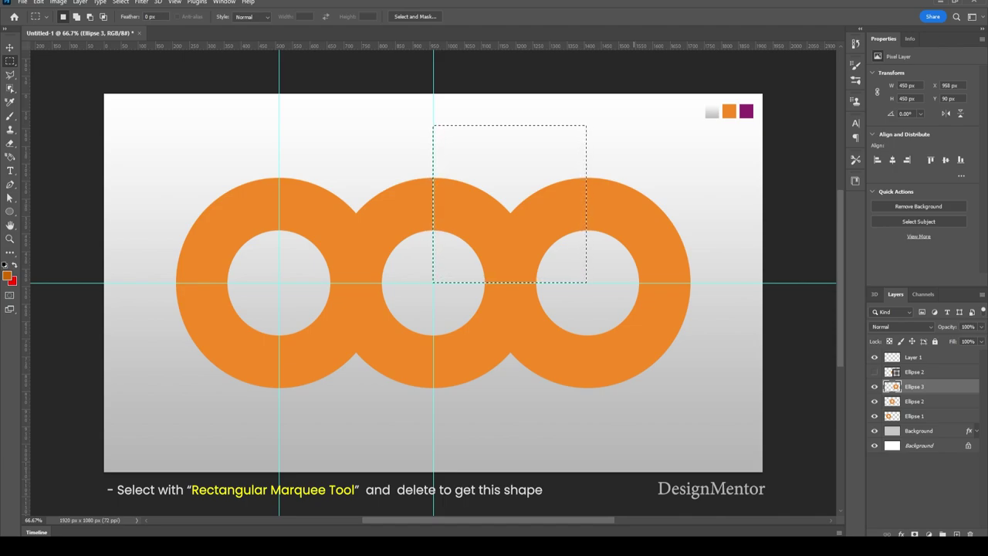
key("Left")
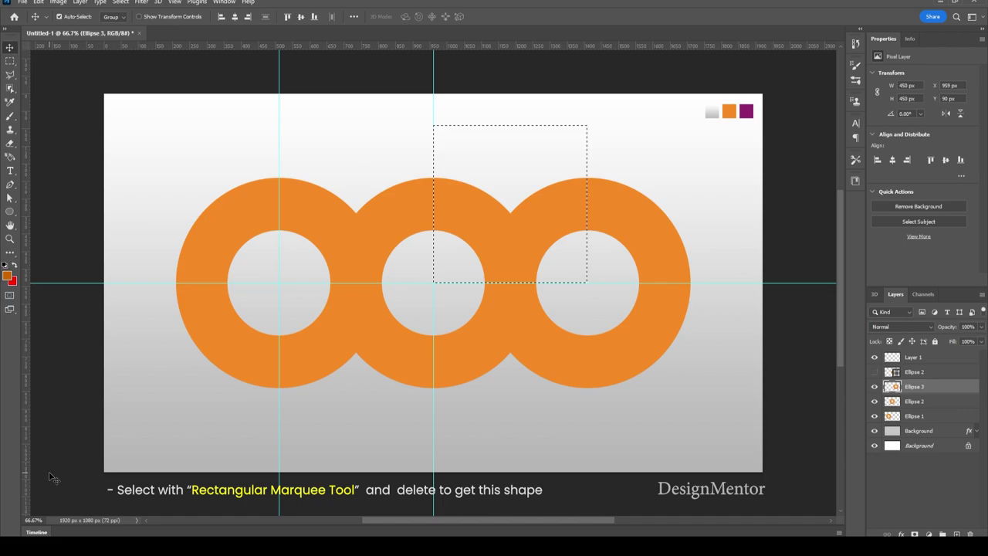
key("v")
mouse_move(28, 194)
left_mouse_down()
mouse_move(550, 167)
mouse_move(588, 150)
left_mouse_up()
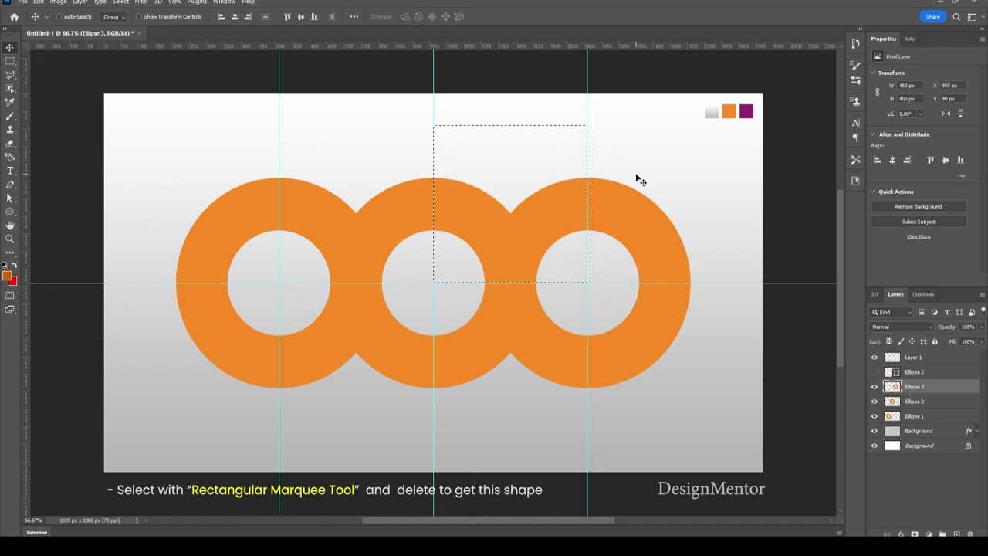
key("ctrl+d")
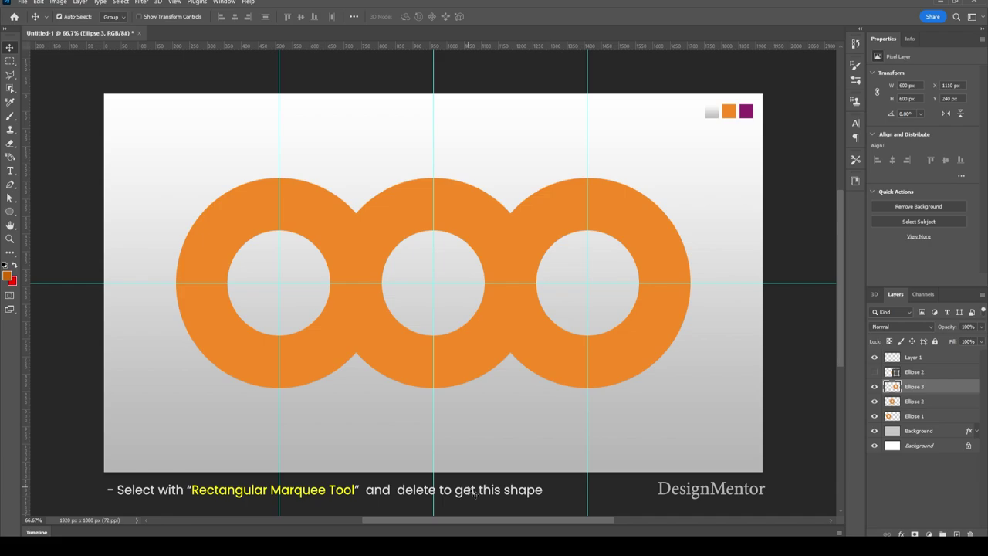
Step: Delete the upper-right quarter of the left ring (Ellipse 1) up to the guide intersection
right_click(244, 216)
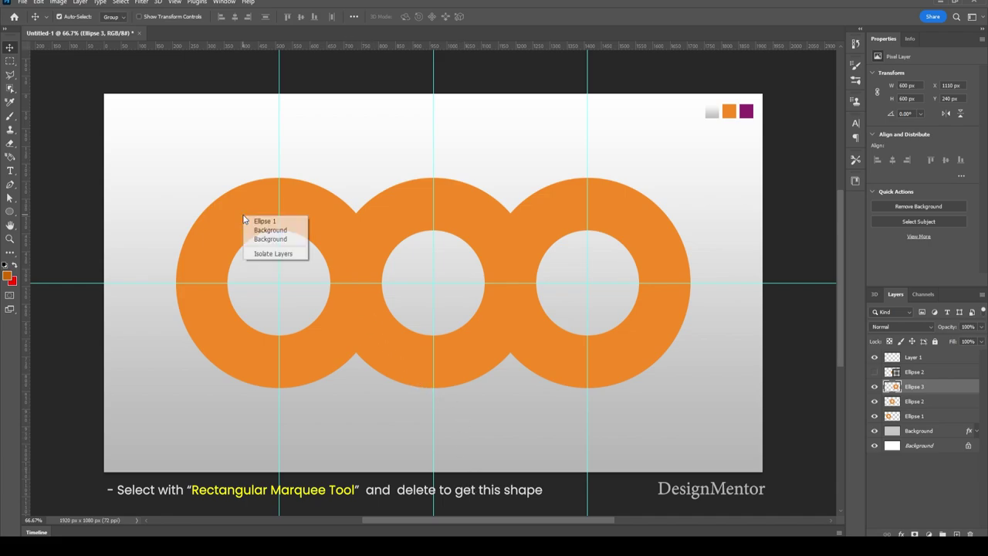
left_click(256, 224)
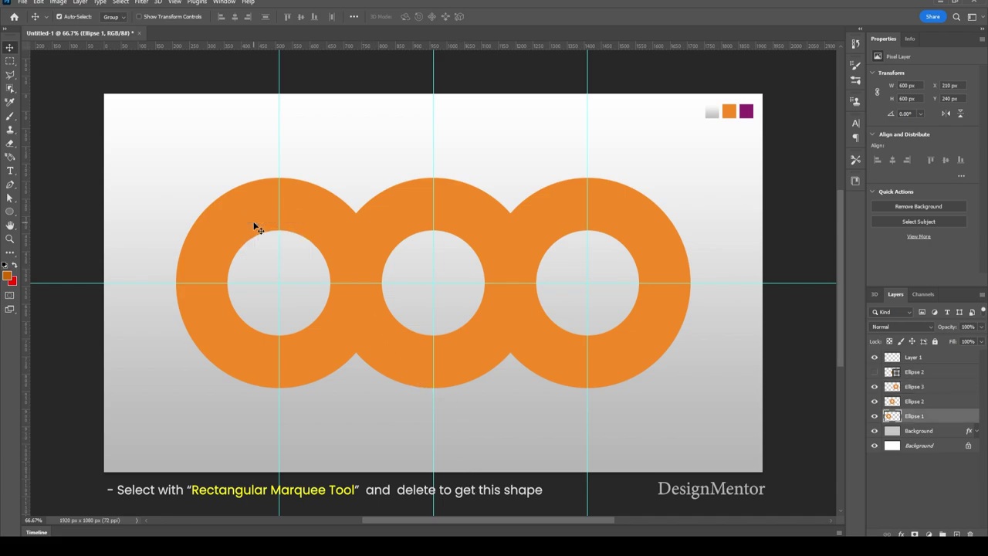
key("m")
left_click_drag(278, 143, 421, 276)
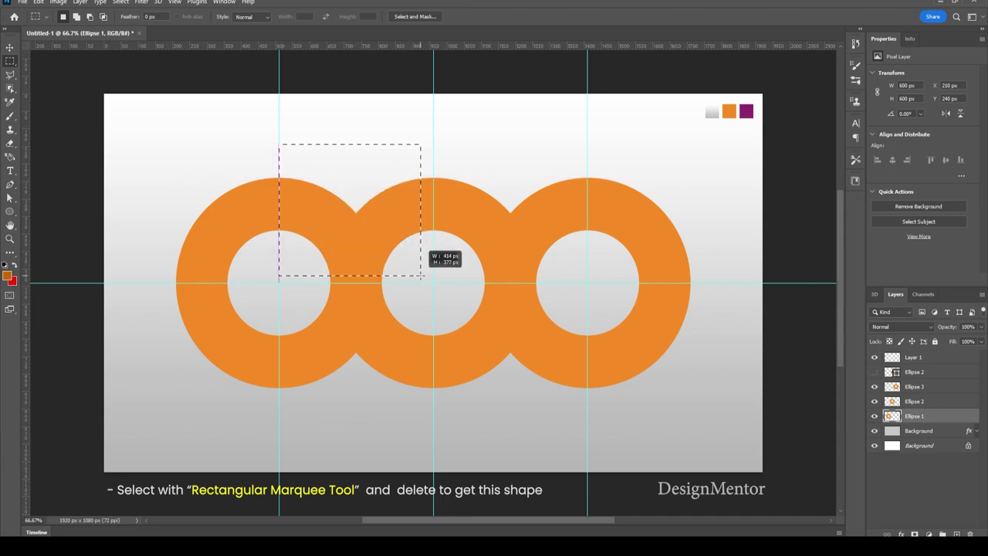
left_click_drag(422, 275, 430, 281)
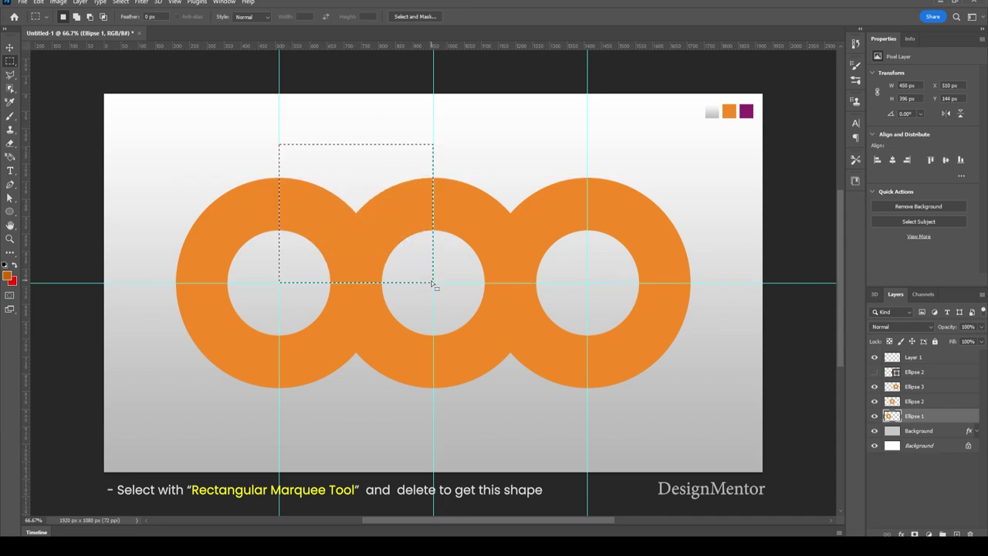
key("Delete")
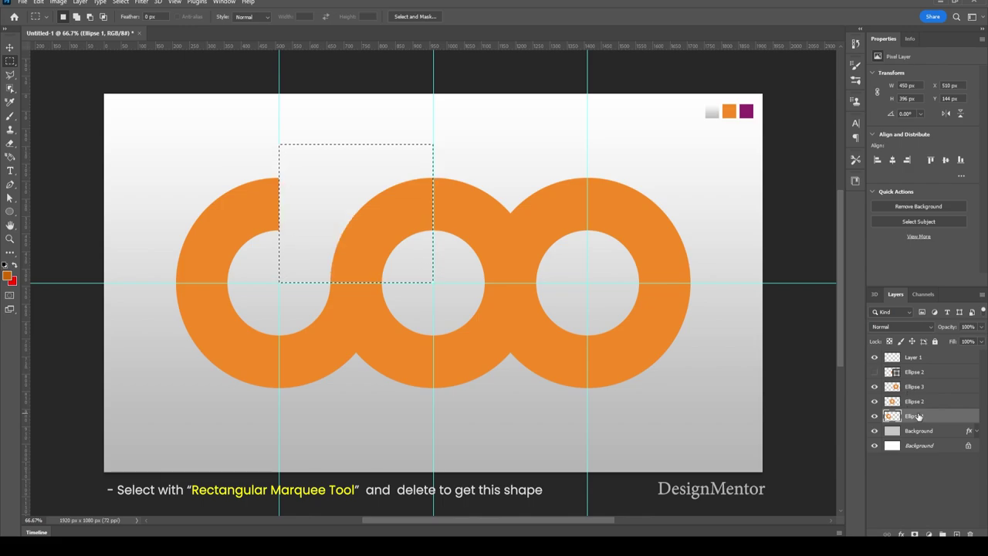
key("ctrl+d")
Step: Delete the lower half of the middle ring (Ellipse 2)
key("v")
right_click(399, 364)
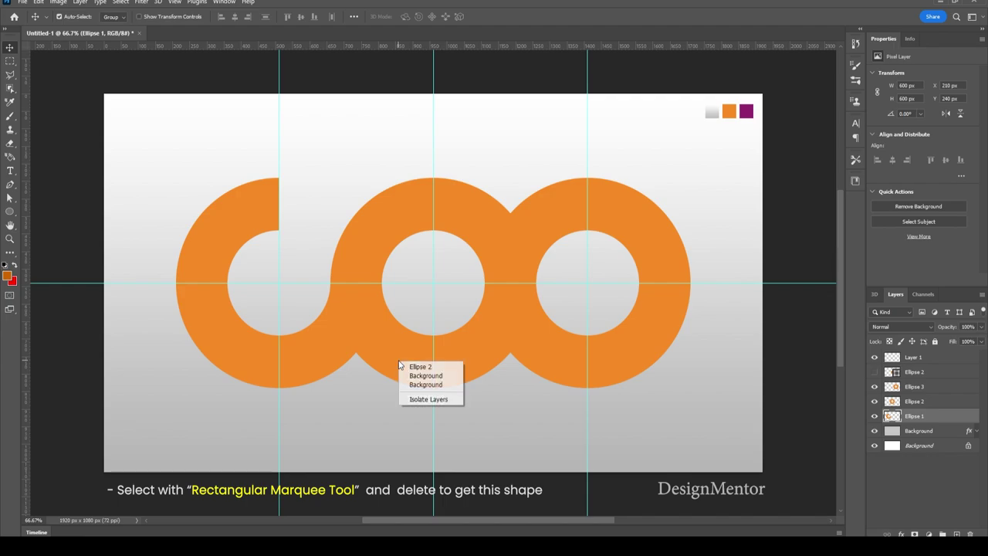
left_click(416, 366)
key("m")
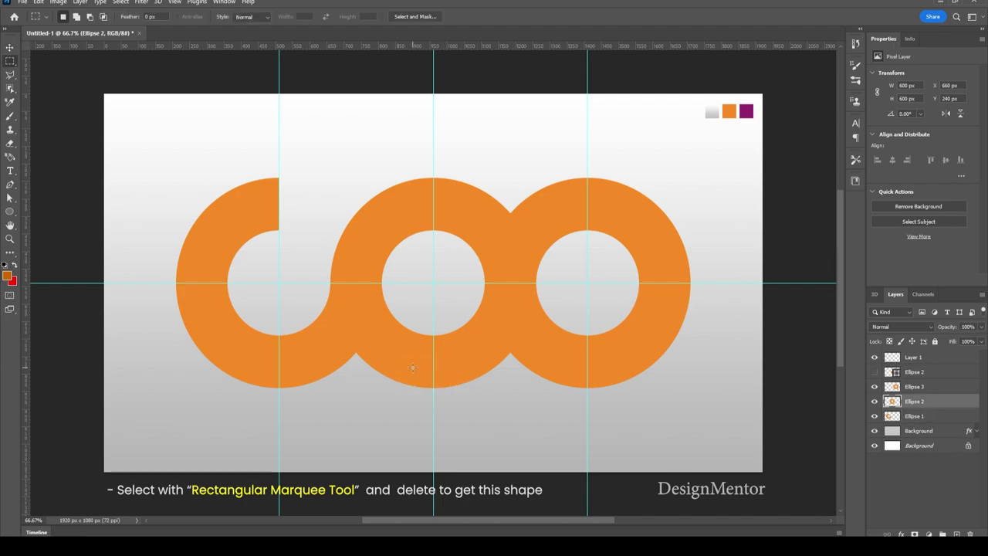
left_click_drag(278, 283, 586, 426)
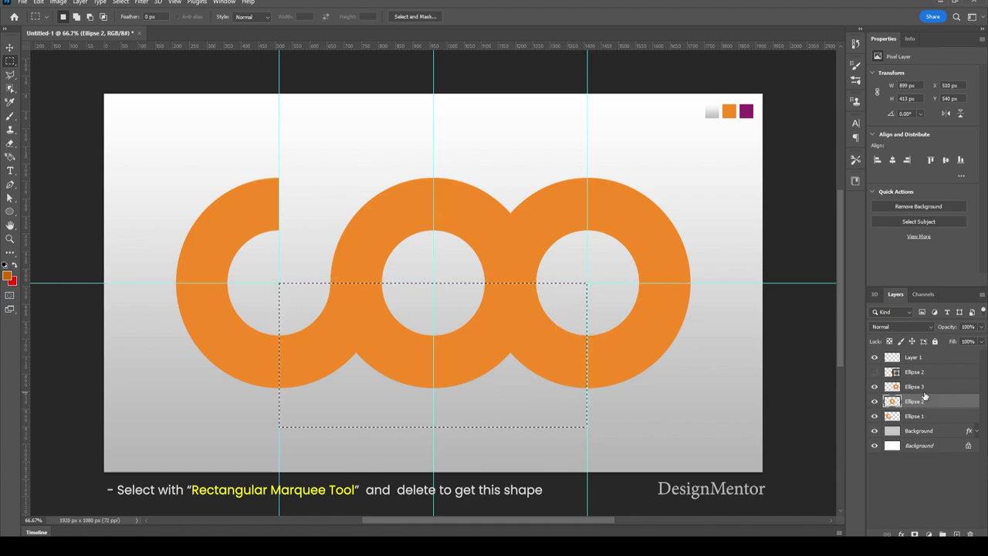
key("Delete")
key("ctrl+d")
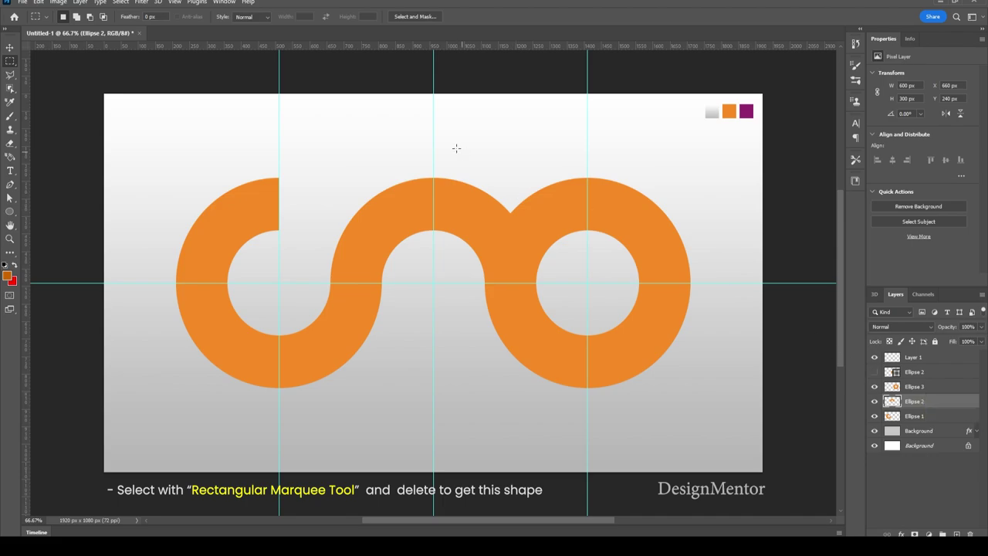
Step: Delete the upper-left quarter of the right ring (Ellipse 3) and preview without guides
key("v")
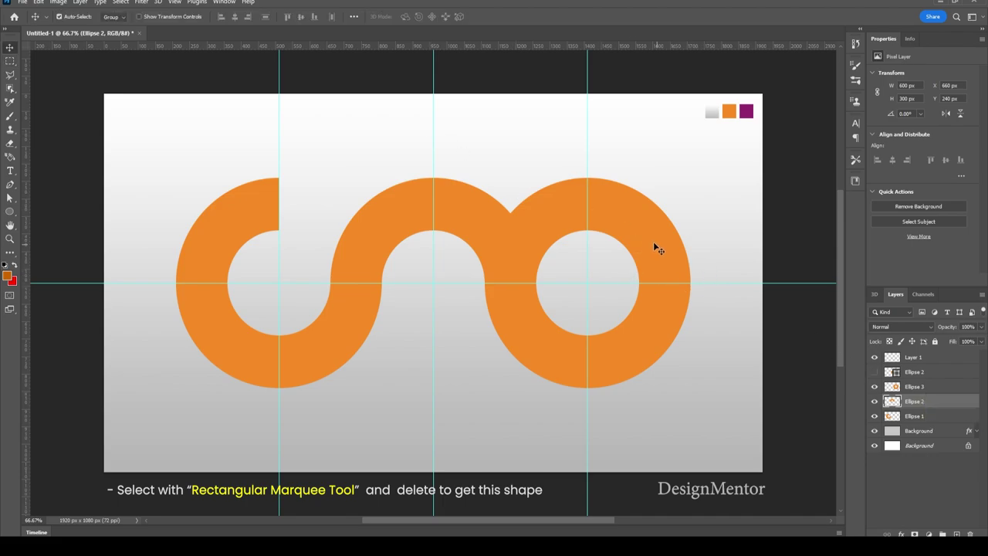
right_click(653, 241)
left_click(663, 245)
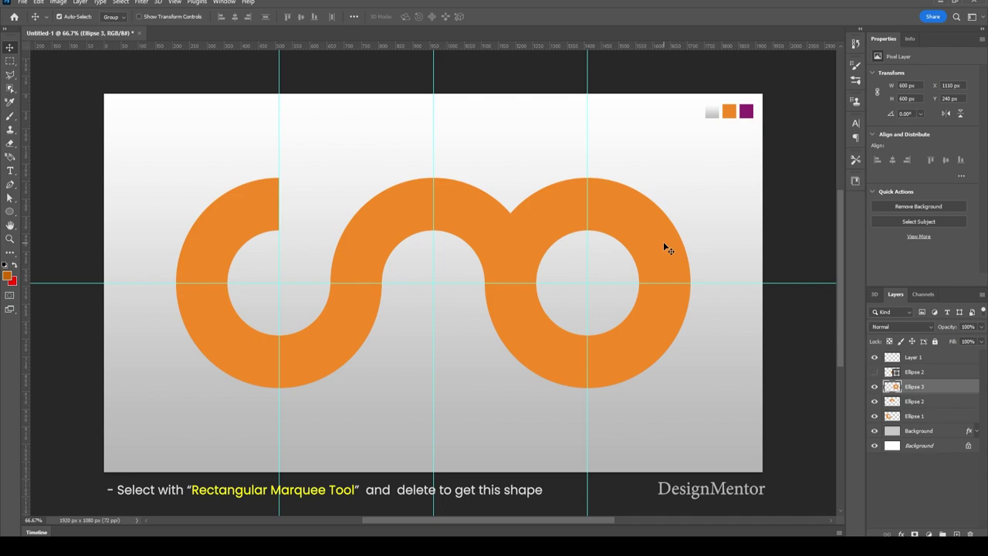
key("m")
left_click_drag(433, 143, 586, 282)
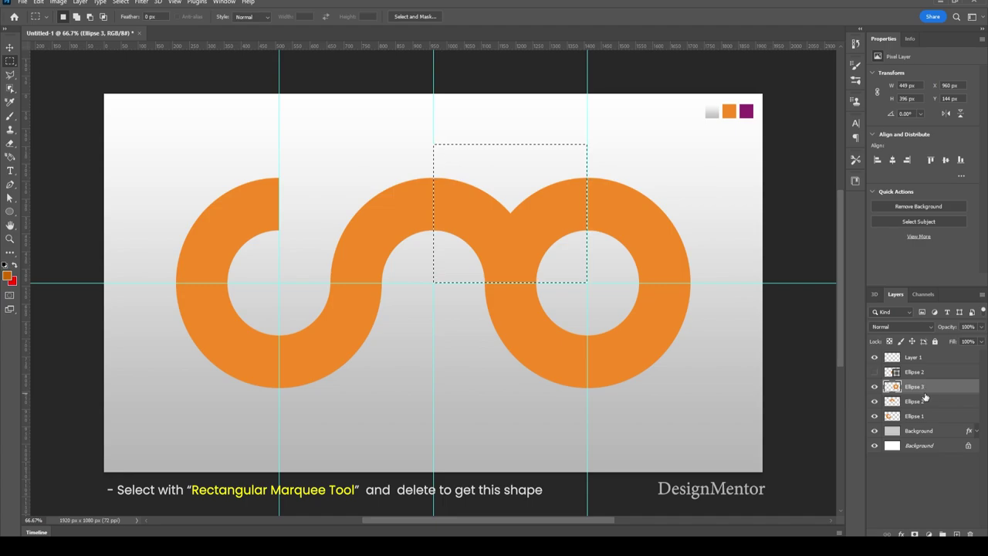
key("Delete")
key("ctrl+d")
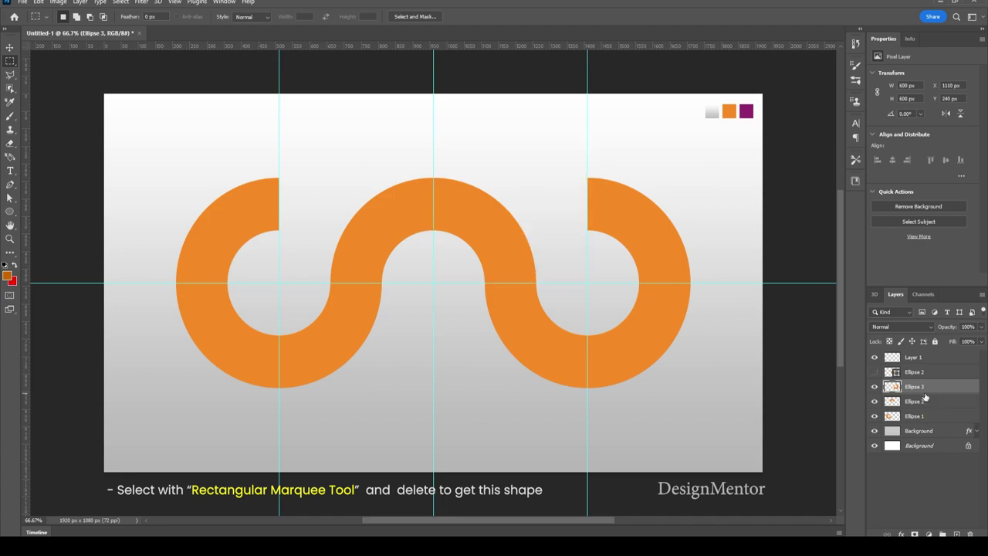
key("ctrl+semicolon")
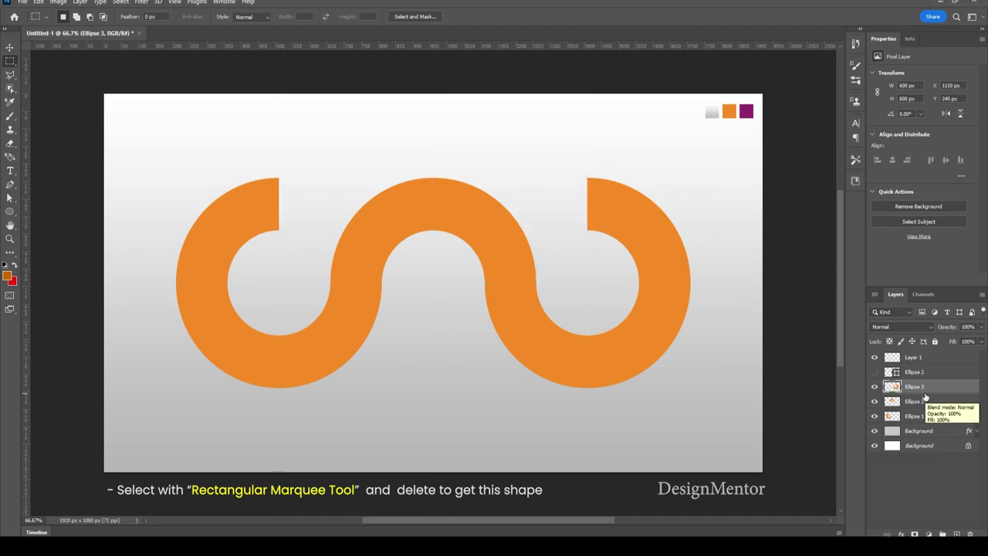
Step: Delete the right ring's upper-right quarter too, then hide the guides
key("v")
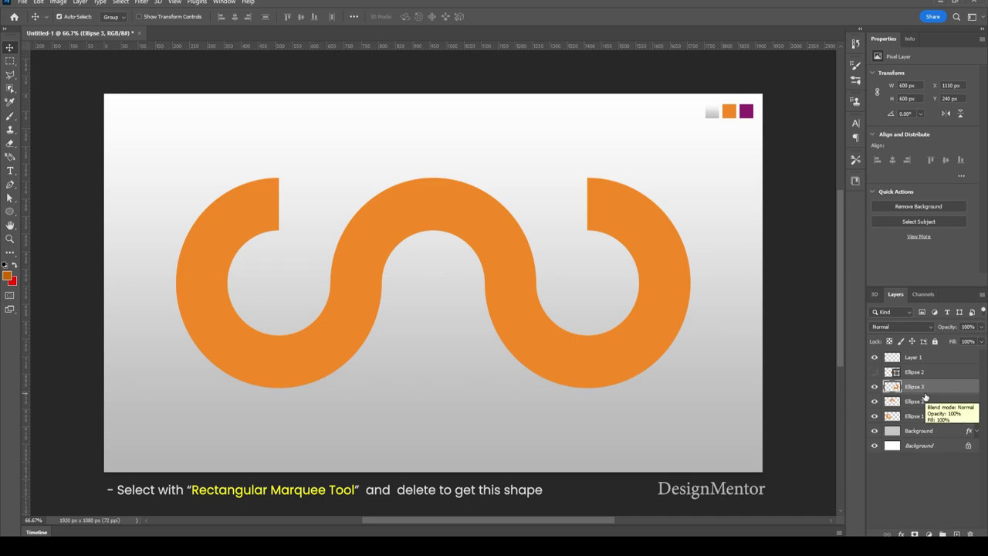
key("ctrl+semicolon")
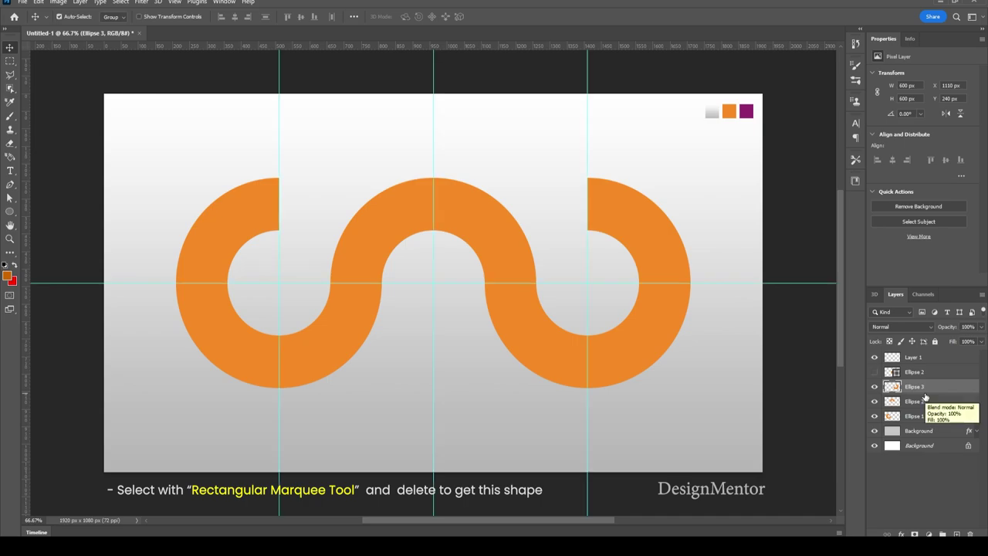
key("m")
left_click_drag(558, 148, 723, 282)
key("Delete")
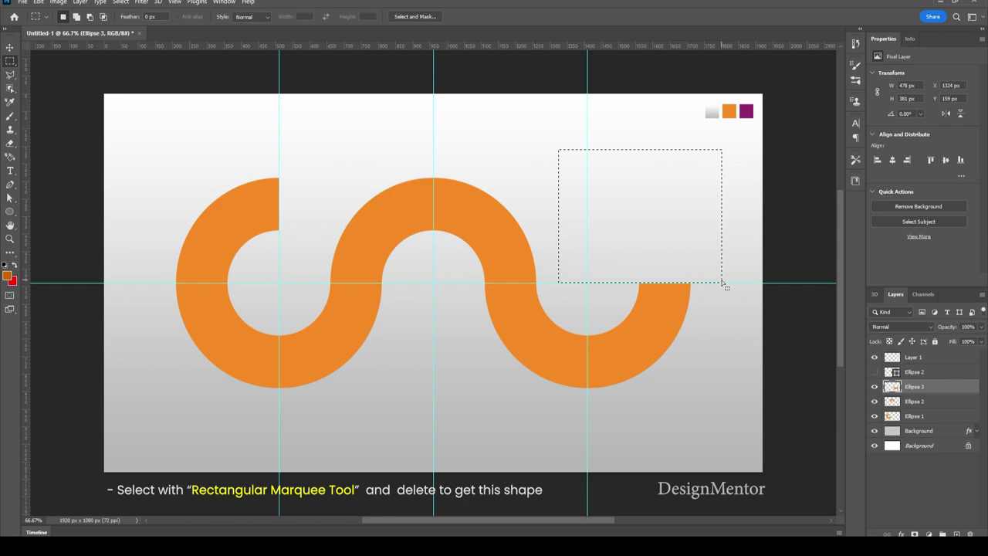
key("ctrl+d")
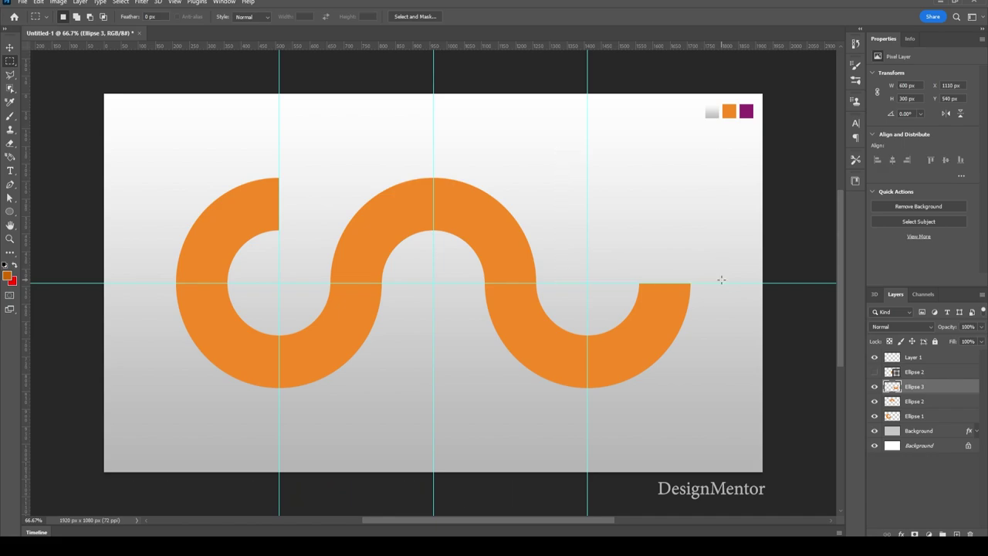
key("ctrl+semicolon")
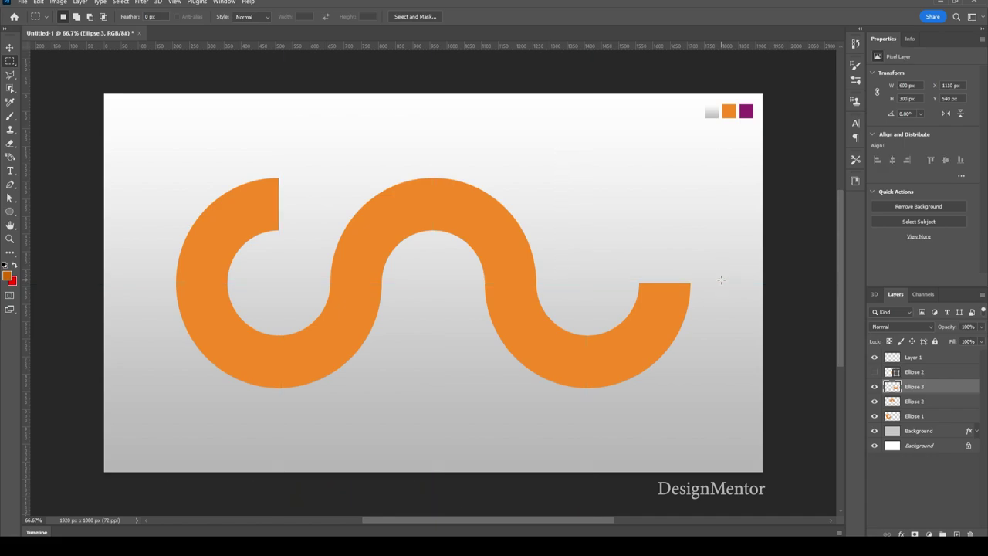
Step: Merge layers Ellipse 1, 2 and 3 into a single Ellipse 3 layer
key("v")
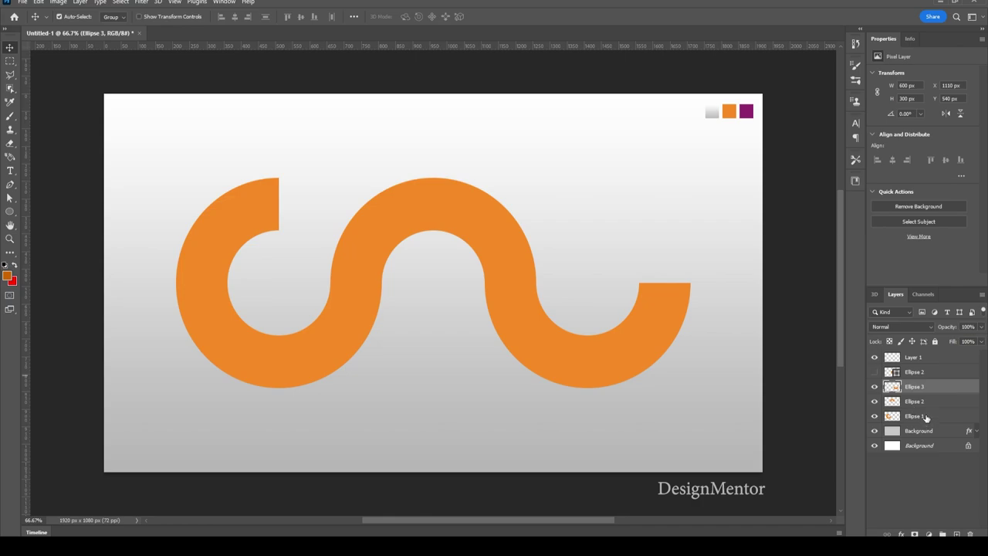
left_click(926, 418, "shift")
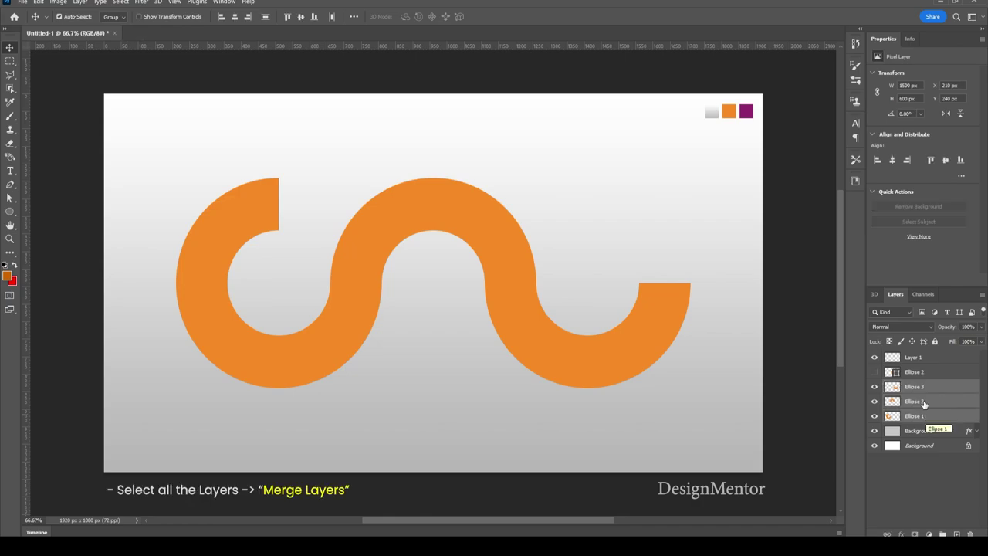
right_click(926, 388)
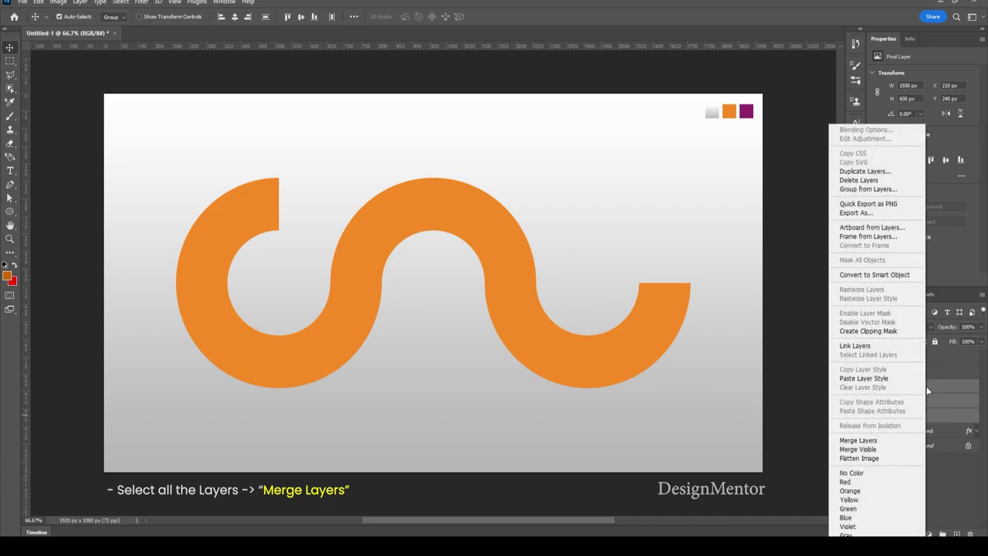
left_click(880, 440)
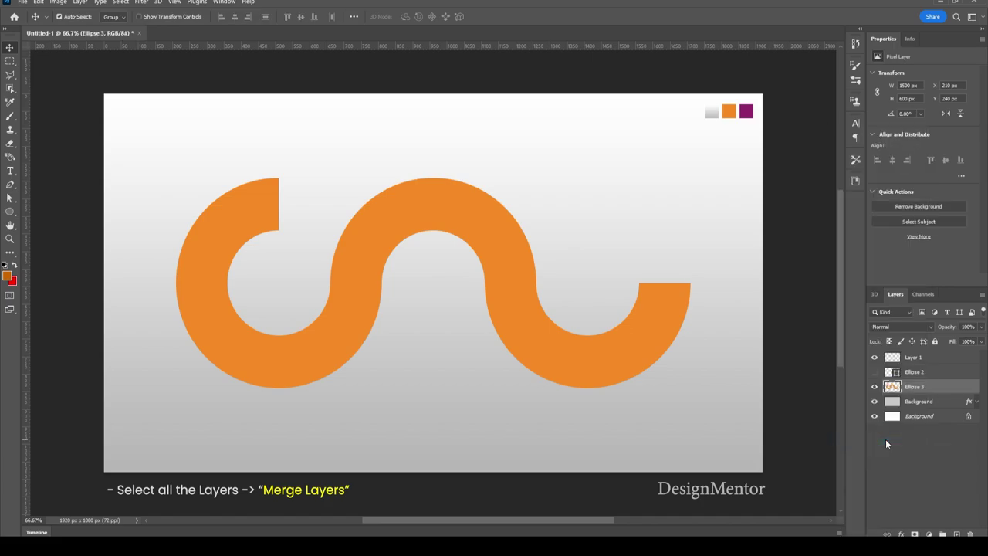
right_click(931, 387)
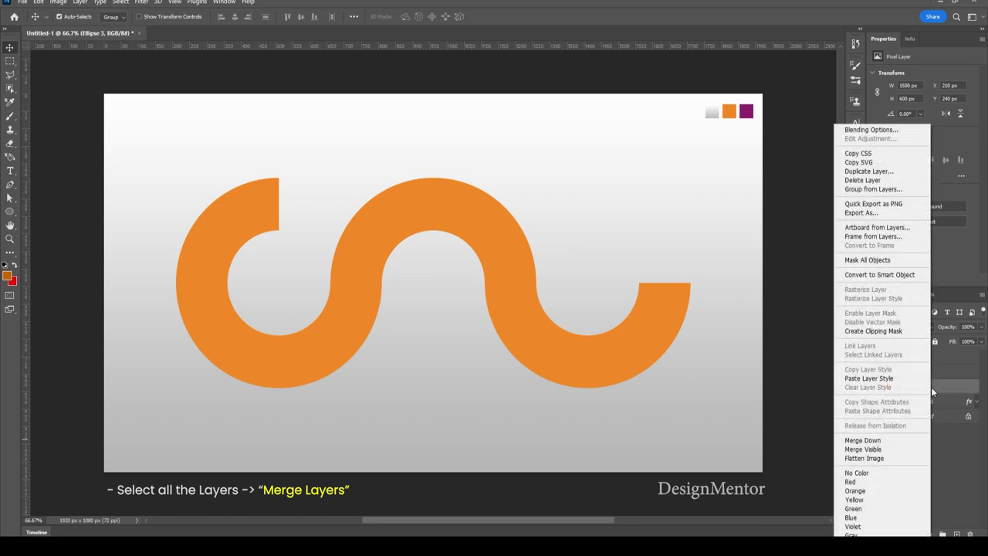
Step: Add a Gradient Overlay to the ribbon with a 180° angle
left_click(890, 129)
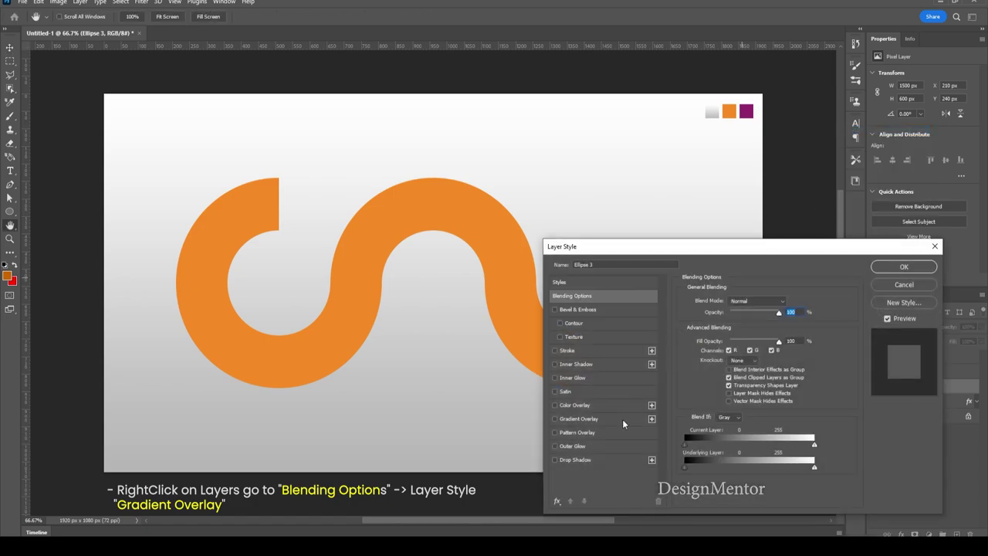
left_click(622, 418)
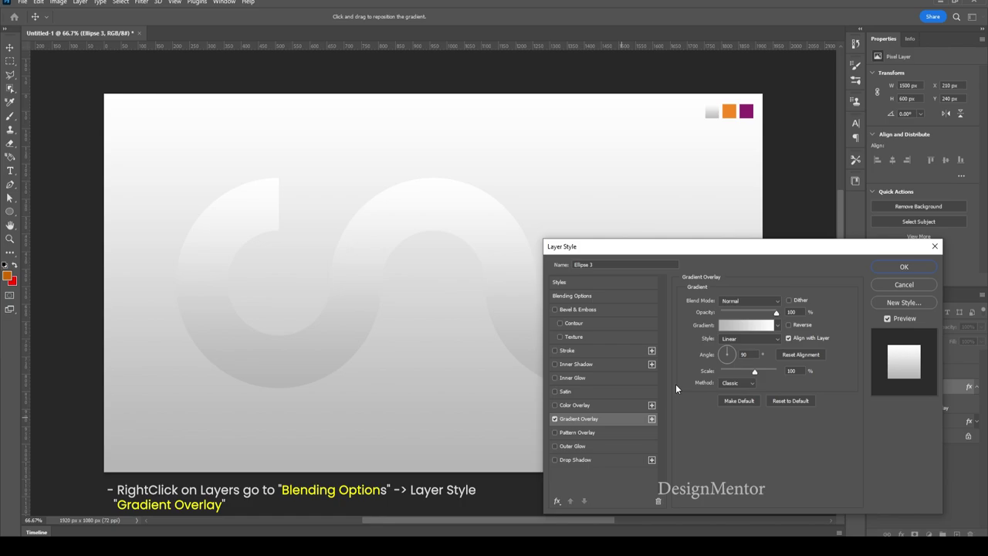
left_click(718, 354)
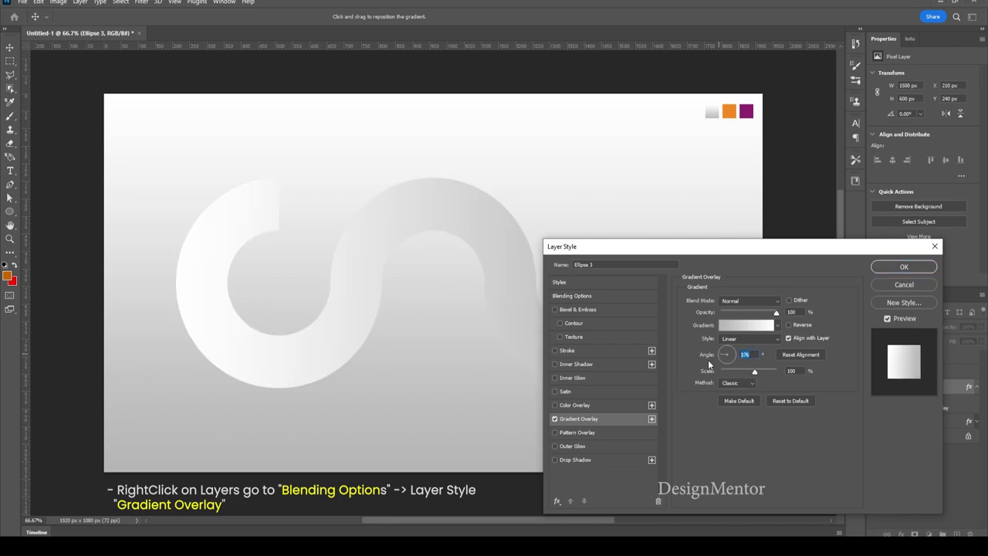
type("180")
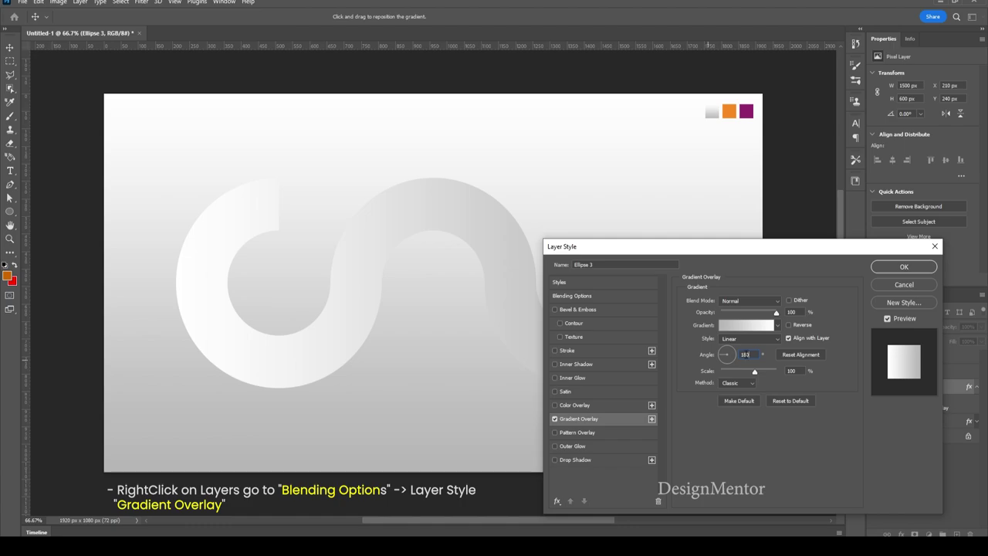
Step: Set the gradient stops to the orange swatch on the left and purple on the right
left_click(740, 330)
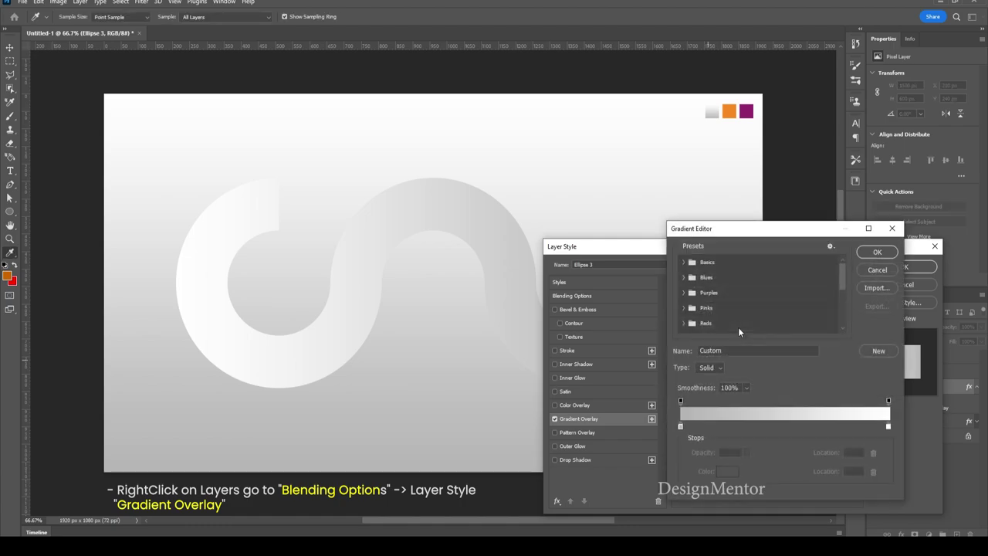
left_click(681, 427)
left_click(727, 471)
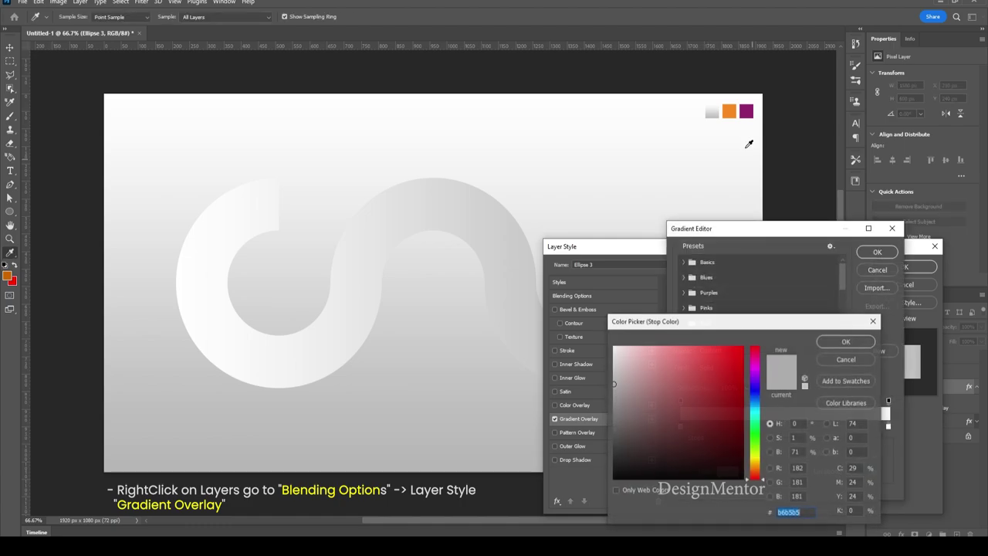
left_click(730, 112)
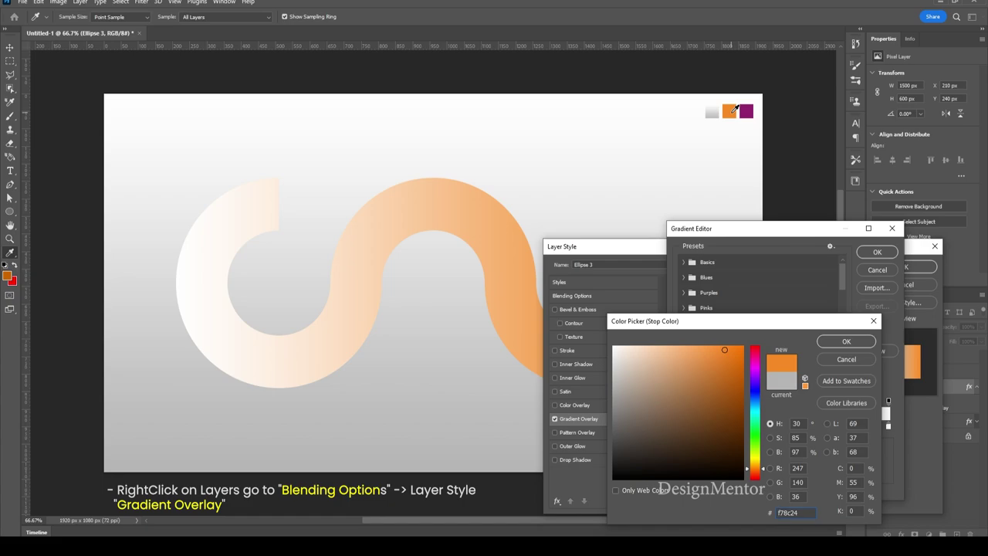
left_click(844, 340)
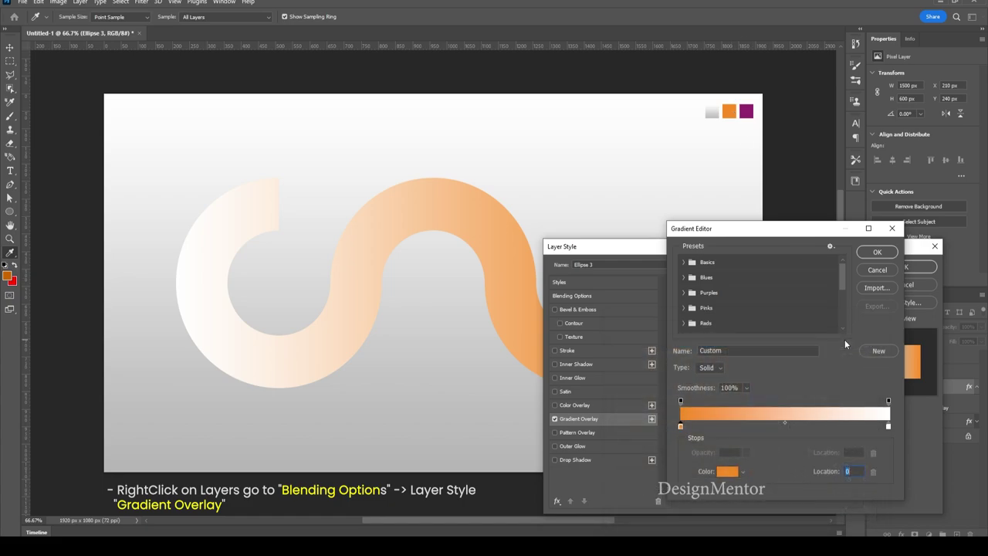
left_click(888, 426)
left_click(729, 472)
left_click(746, 112)
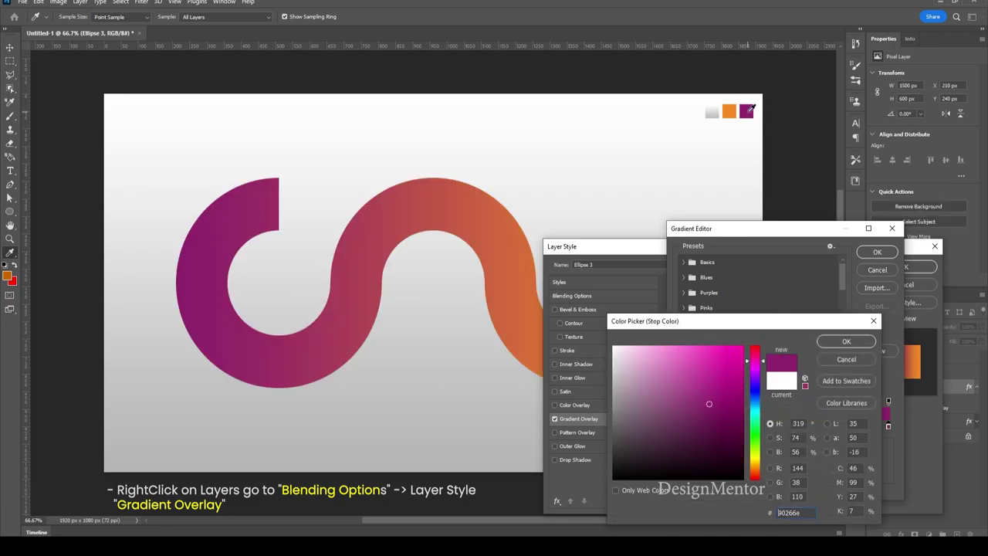
left_click(847, 340)
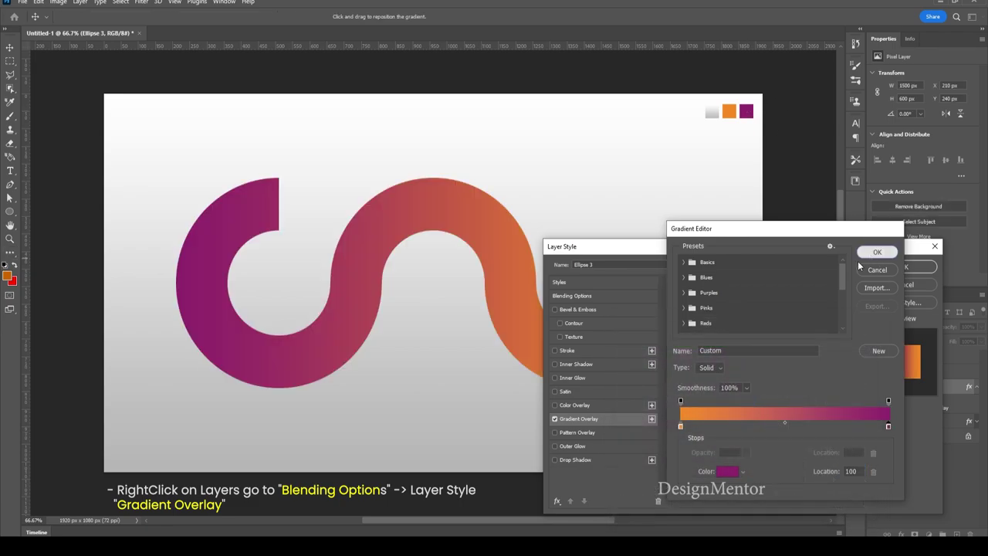
left_click(864, 255)
Step: Reverse the gradient so orange sits on the left, and apply the style
left_click(787, 324)
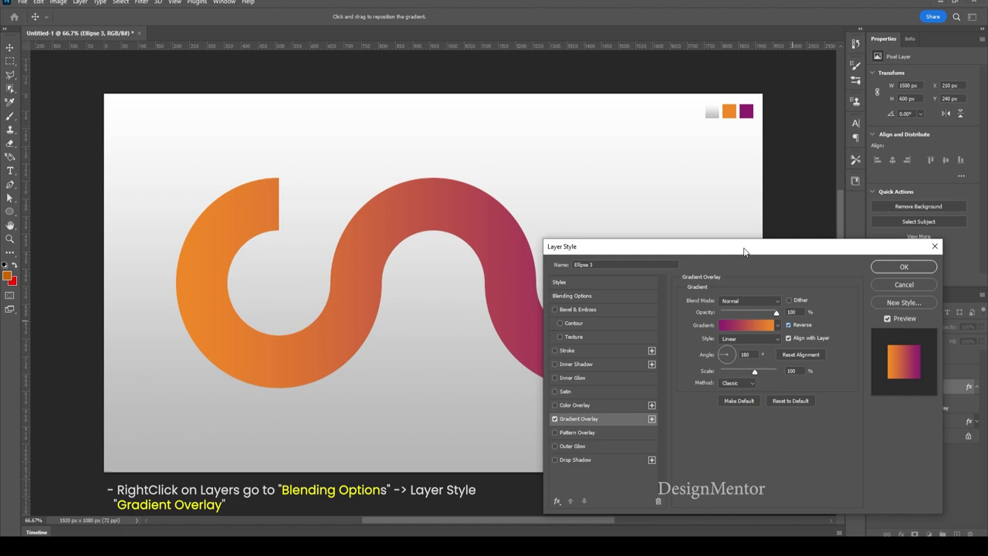
mouse_move(742, 251)
left_mouse_down()
mouse_move(843, 250)
mouse_move(831, 246)
left_mouse_up()
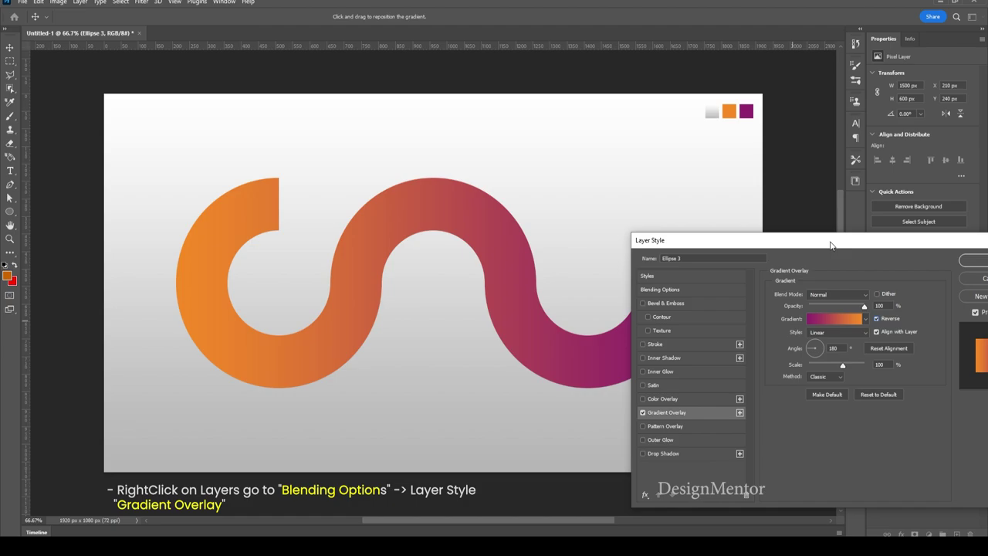
mouse_move(831, 246)
left_mouse_down()
mouse_move(810, 280)
mouse_move(758, 277)
left_mouse_up()
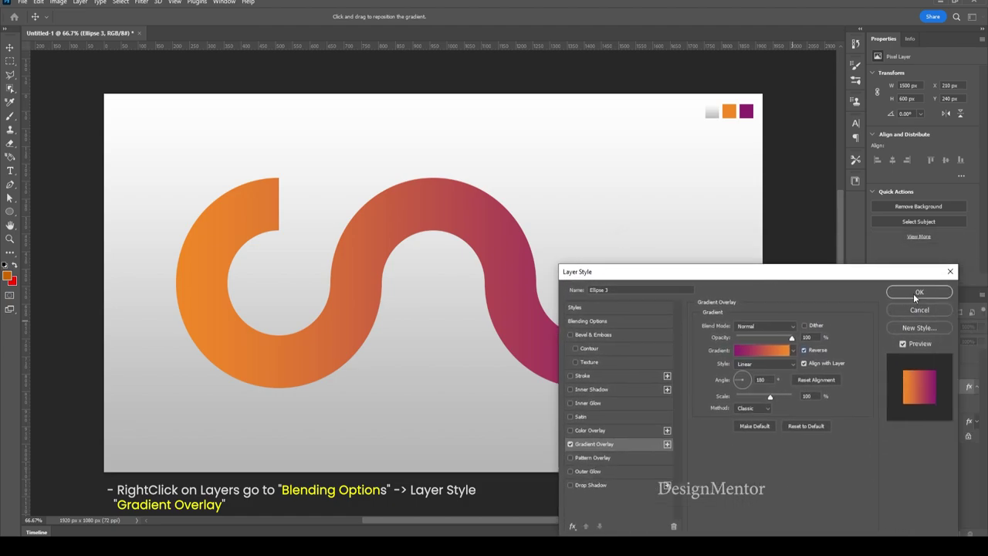
left_click(914, 294)
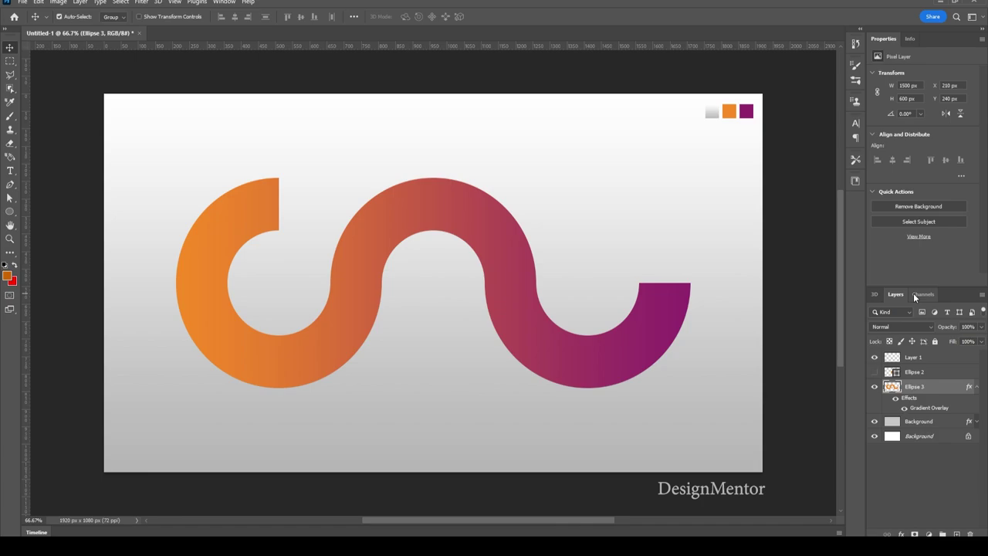
Step: Draw a 300 × 300 px circle with the Ellipse Tool
left_click(976, 387)
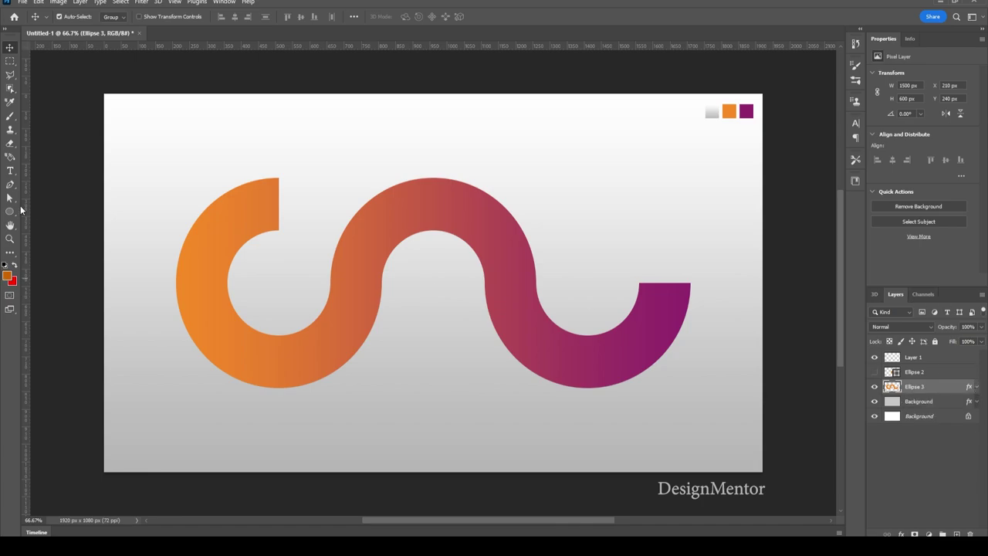
left_click(9, 213)
left_click(53, 222)
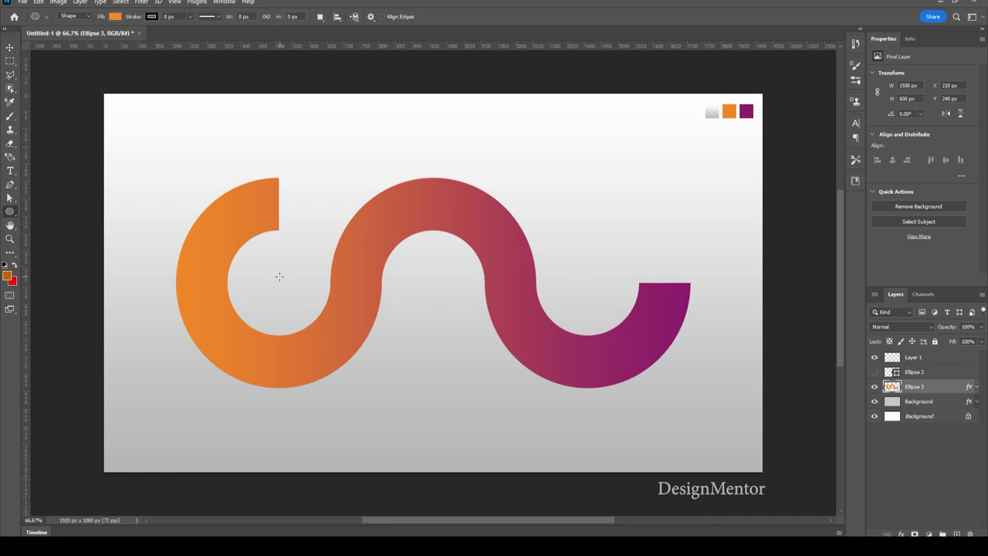
left_click(277, 275)
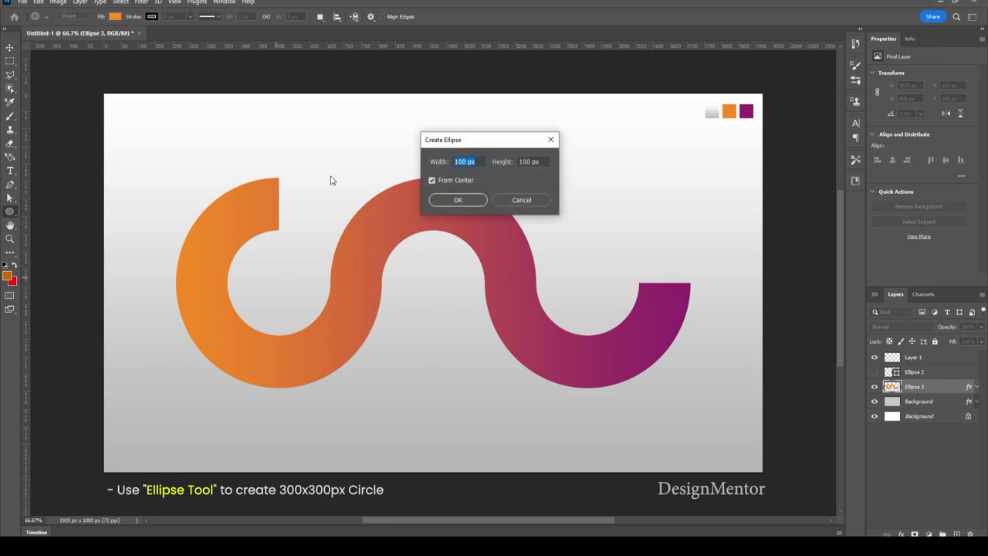
type("300")
key("Tab")
type("300")
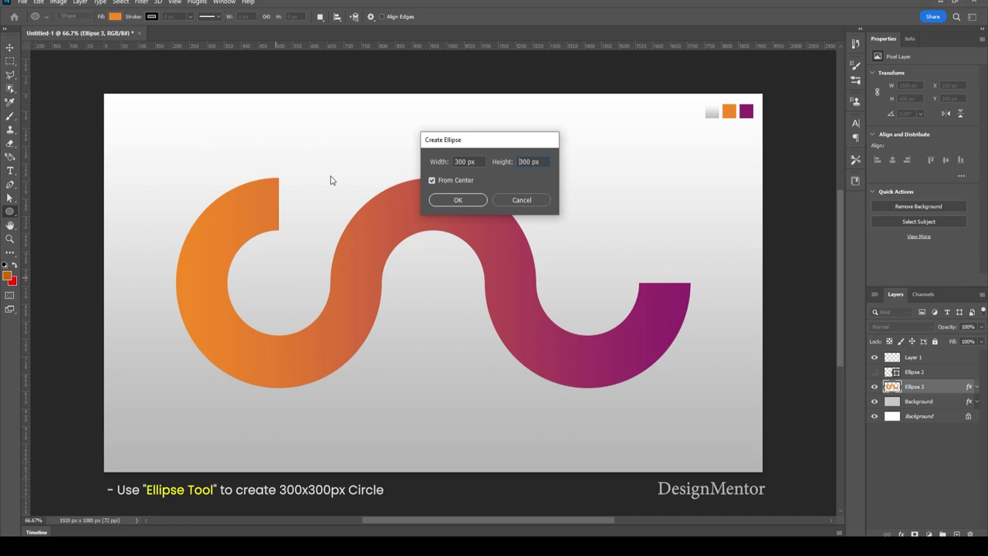
key("Return")
Step: Move the new circle into the wave's middle arch
key("v")
left_click_drag(291, 294, 287, 288)
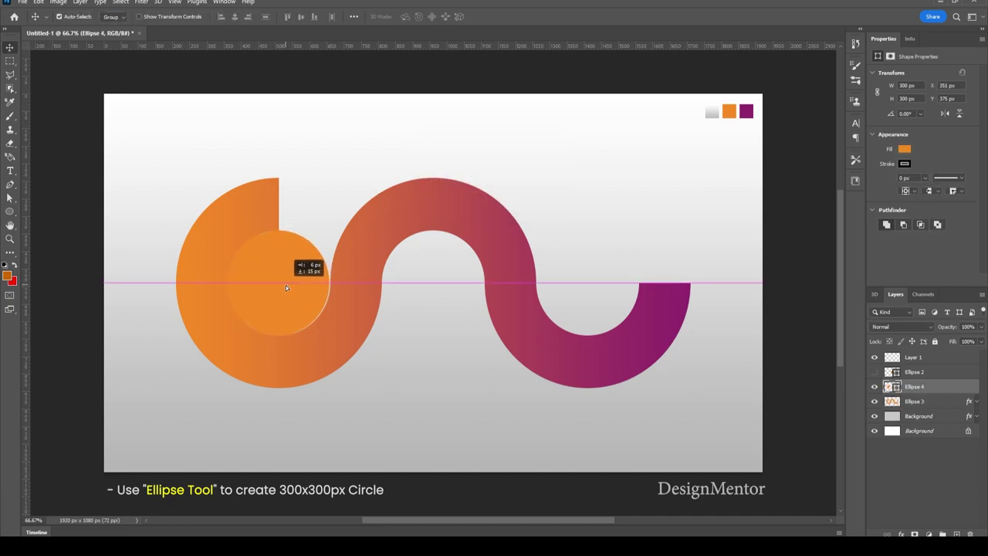
left_click_drag(287, 288, 441, 289)
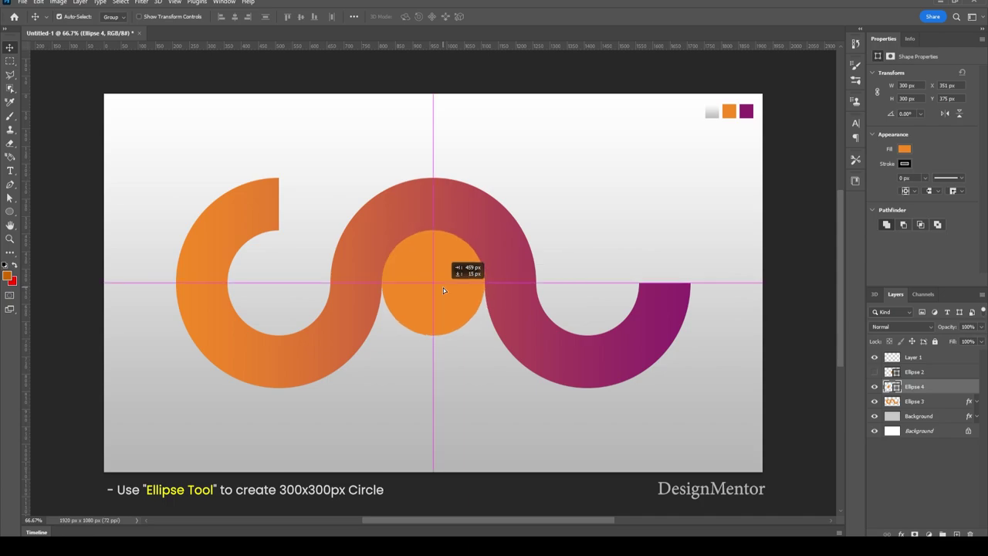
Step: Add a Gradient Overlay to the circle with a 90° angle
right_click(959, 388)
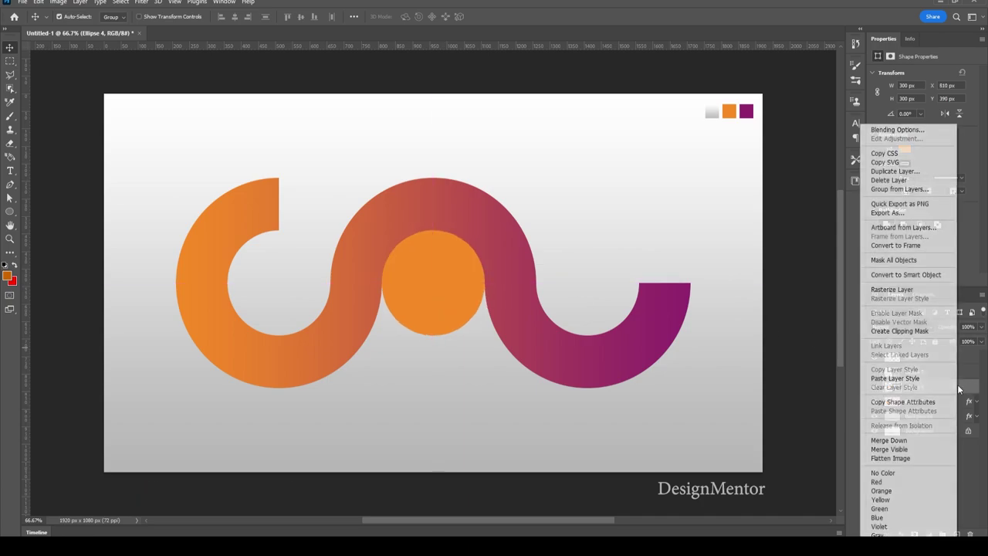
left_click(915, 132)
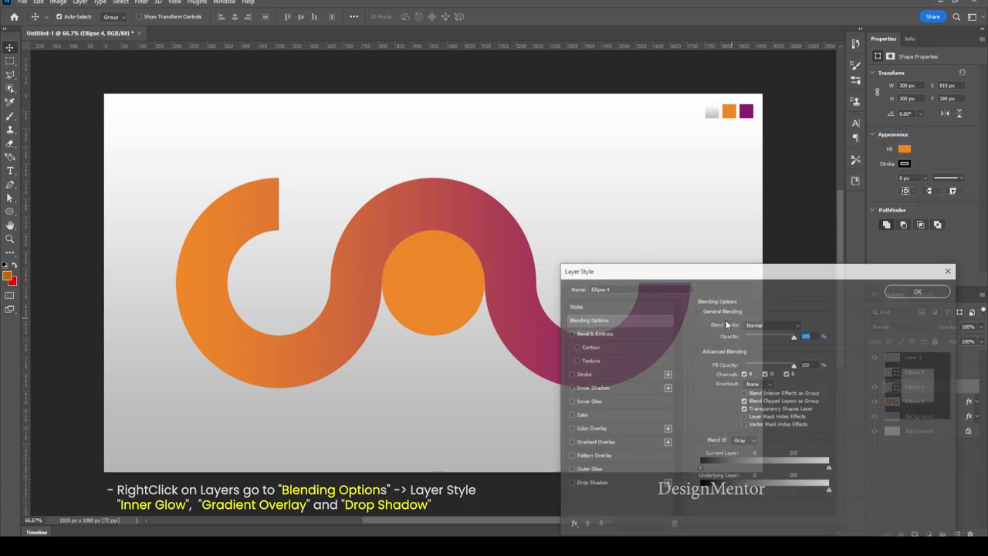
left_click(615, 446)
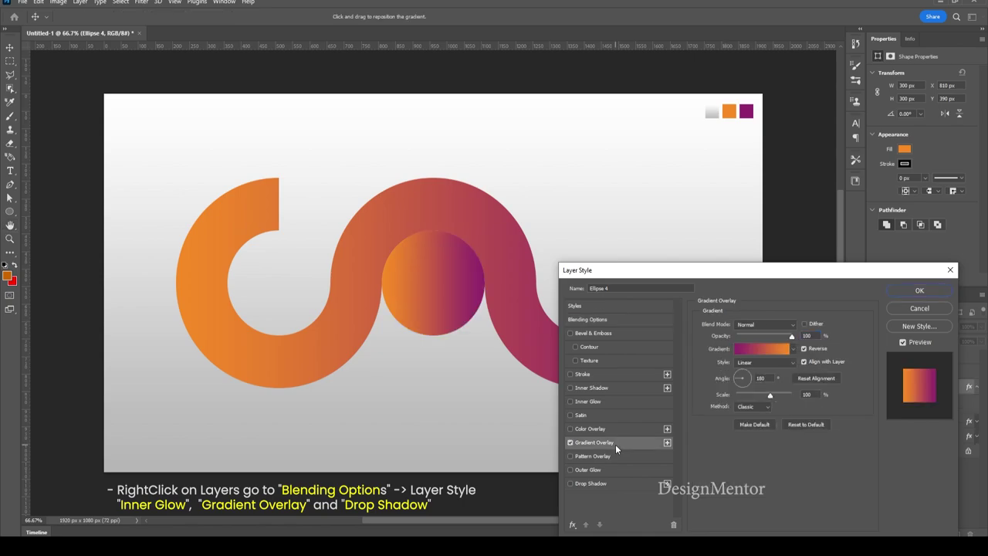
left_click(745, 377)
type("0")
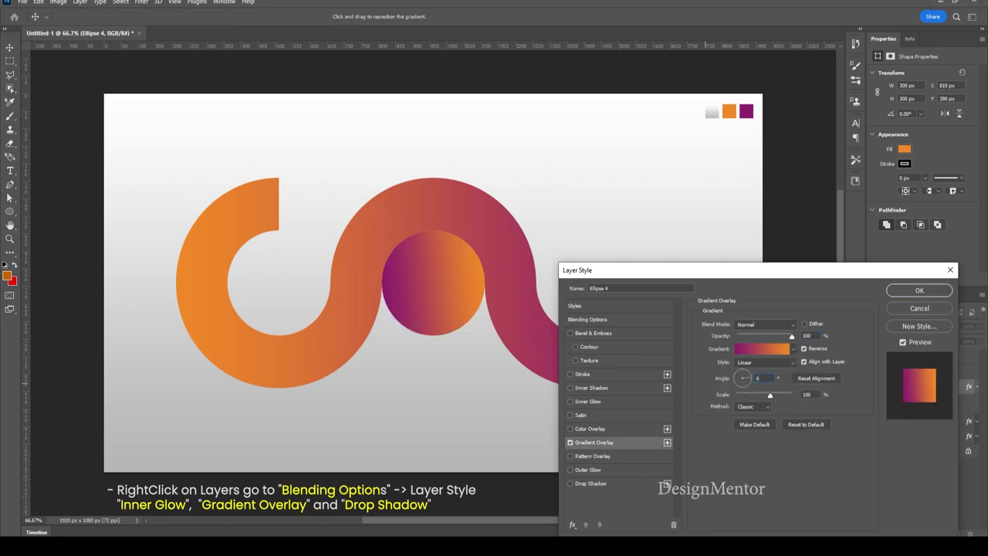
type("90")
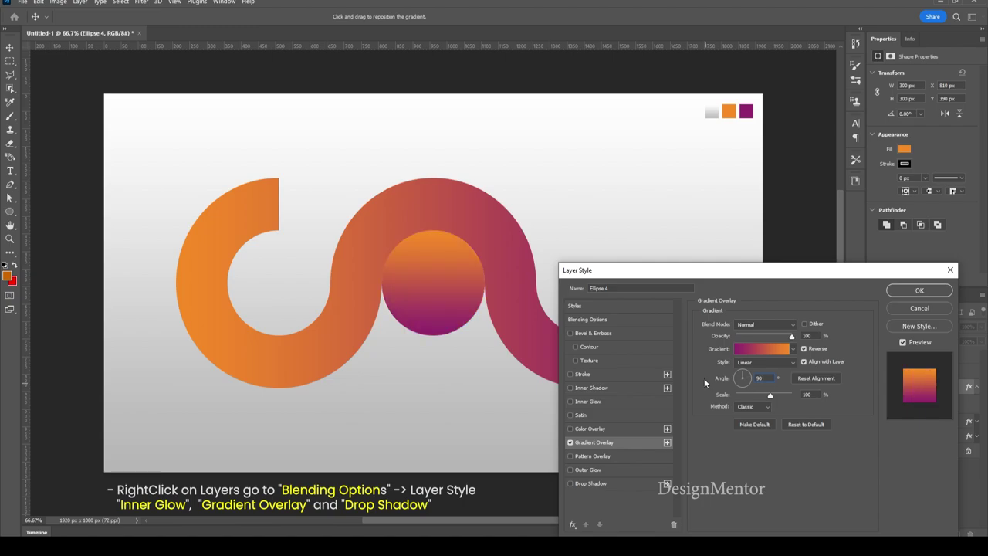
Step: Set the circle gradient's left stop to pure white
left_click(760, 348)
left_click(680, 426)
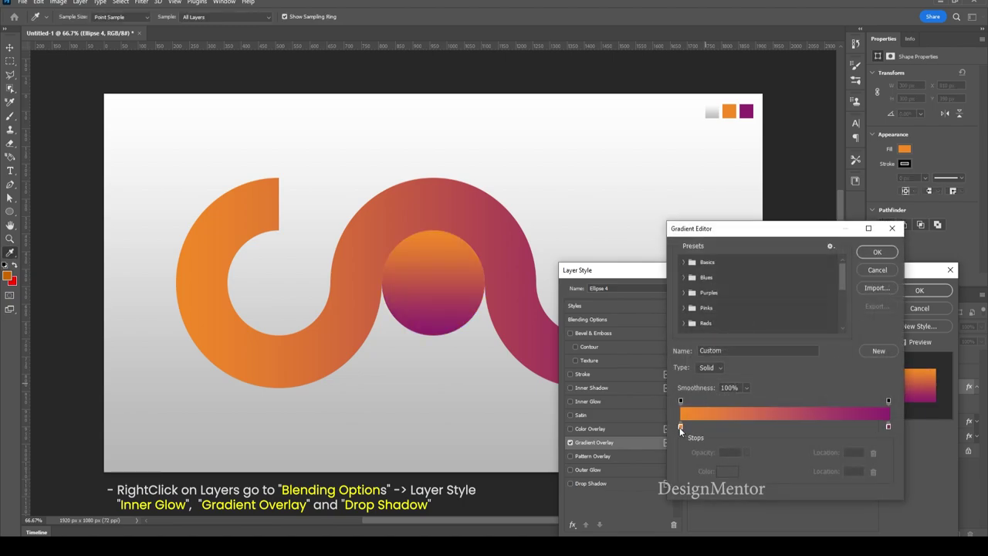
left_click(723, 472)
left_click_drag(675, 405, 597, 347)
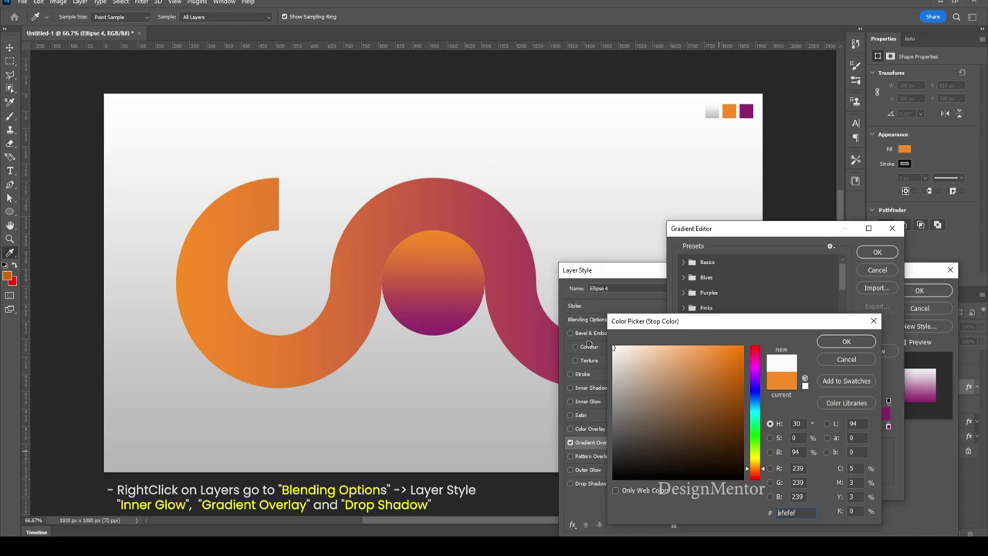
left_click(831, 344)
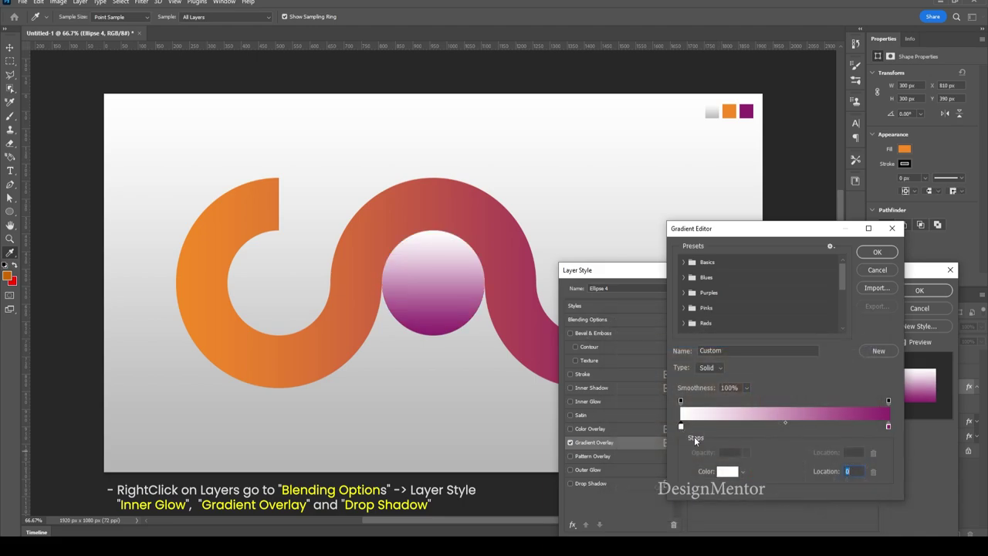
Step: Set the right stop to grey c5c5c5, darkened slightly
left_click(888, 427)
left_click(727, 471)
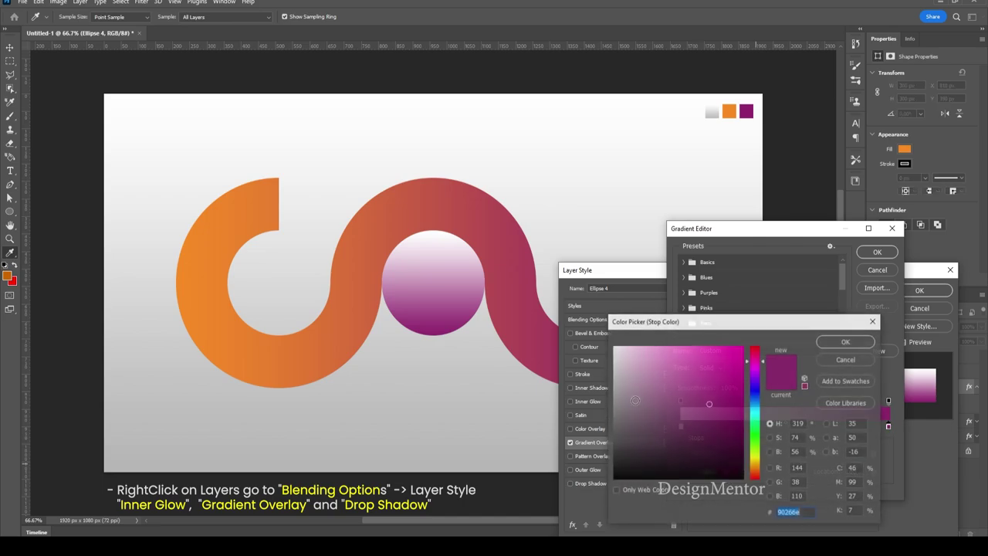
type("c5c5c5")
left_click(752, 387)
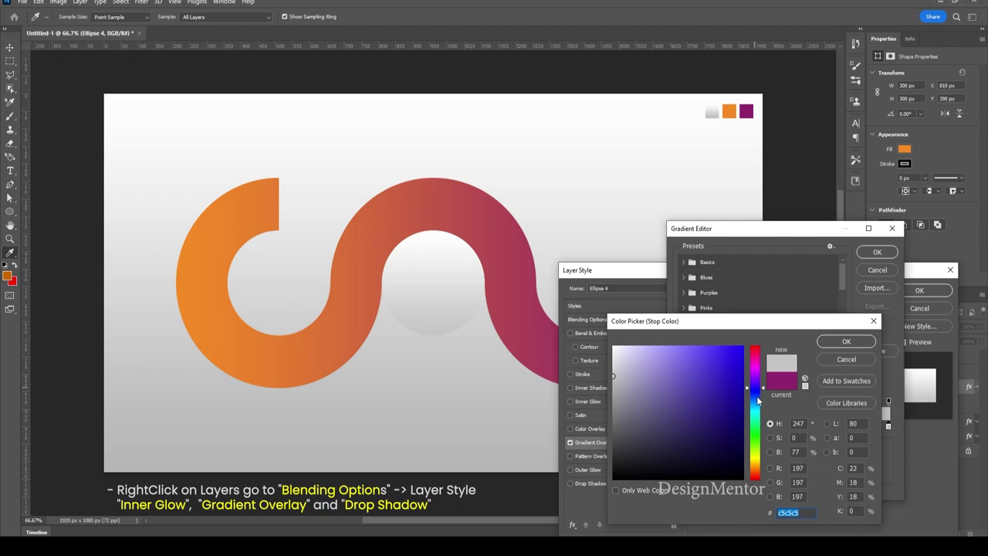
left_click_drag(616, 376, 601, 388)
left_click(845, 342)
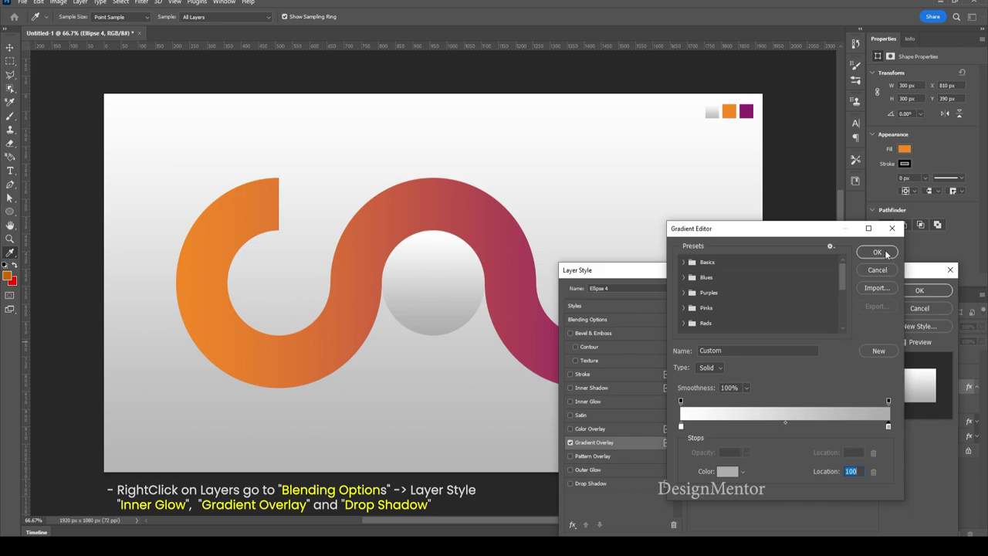
Step: Retint the left stop a very pale blue (f1f8ff) and keep the gradient
left_click(680, 427)
left_click(725, 471)
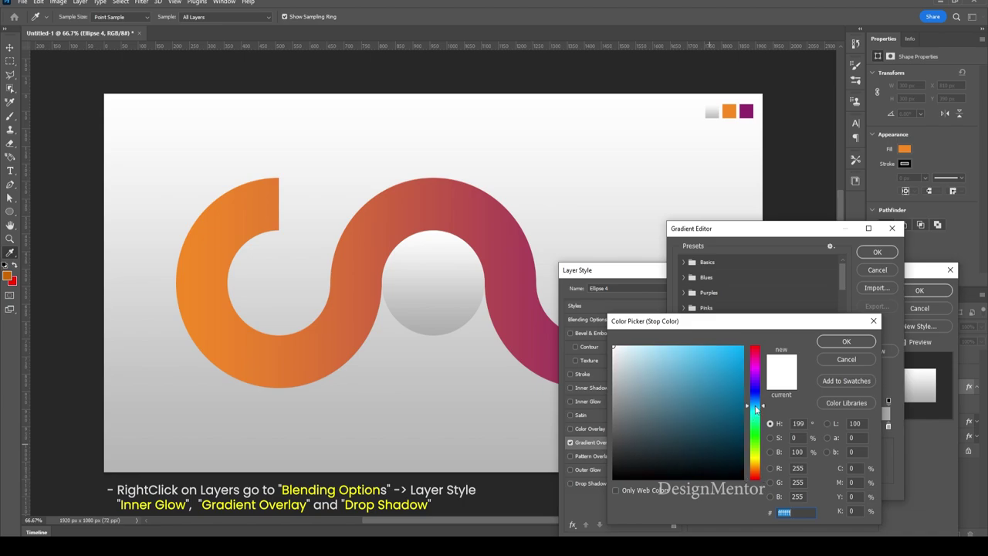
left_click_drag(756, 409, 756, 402)
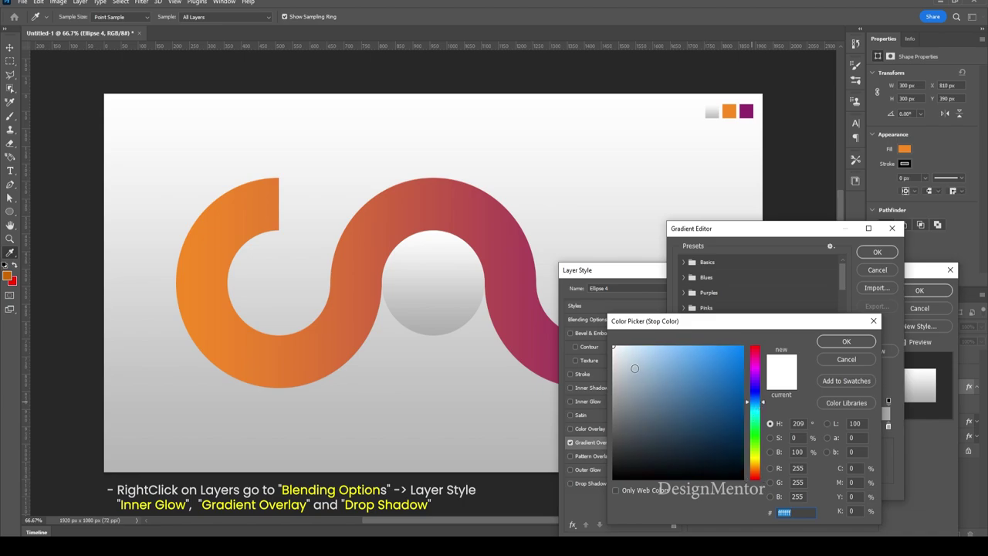
left_click_drag(634, 368, 618, 350)
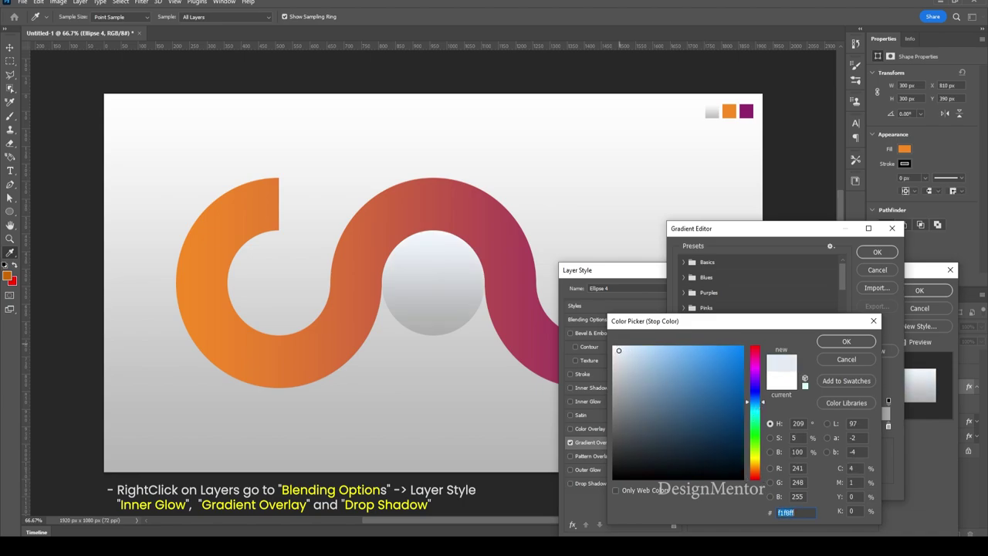
left_click(846, 341)
left_click(877, 251)
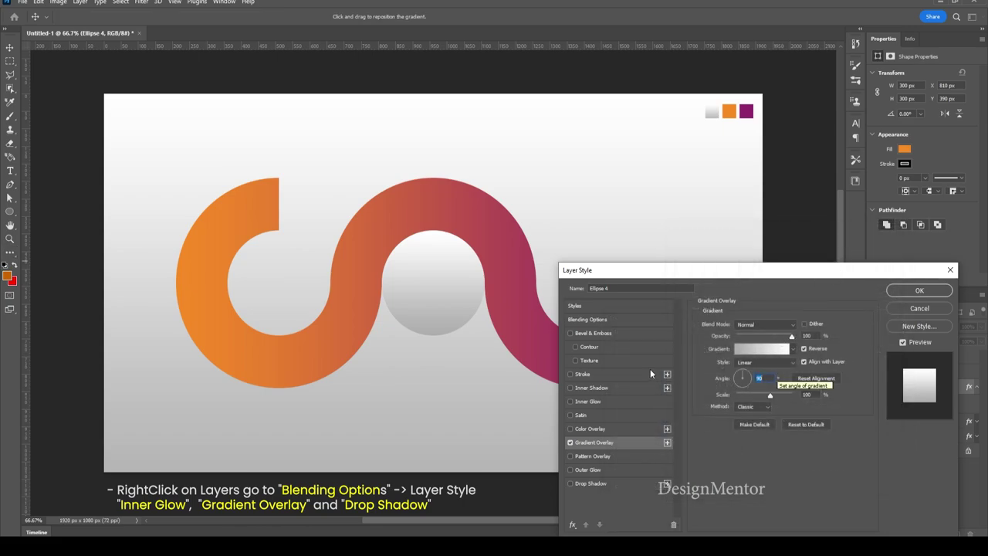
Step: Add a Drop Shadow to the circle with a 60° angle
left_click(615, 482)
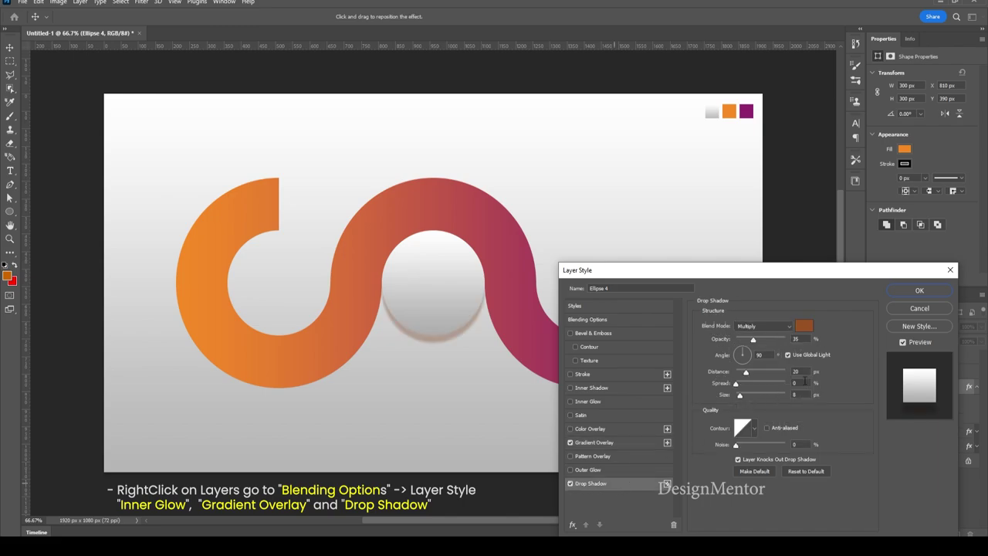
double_click(760, 355)
type("60")
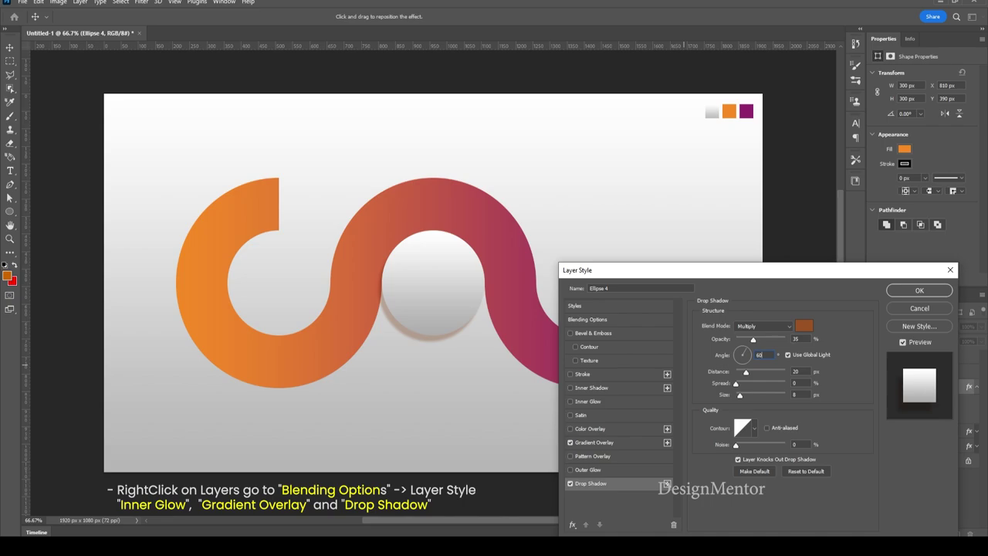
Step: Add an Inner Glow with slightly raised Choke and apply the layer styles
left_click(609, 389)
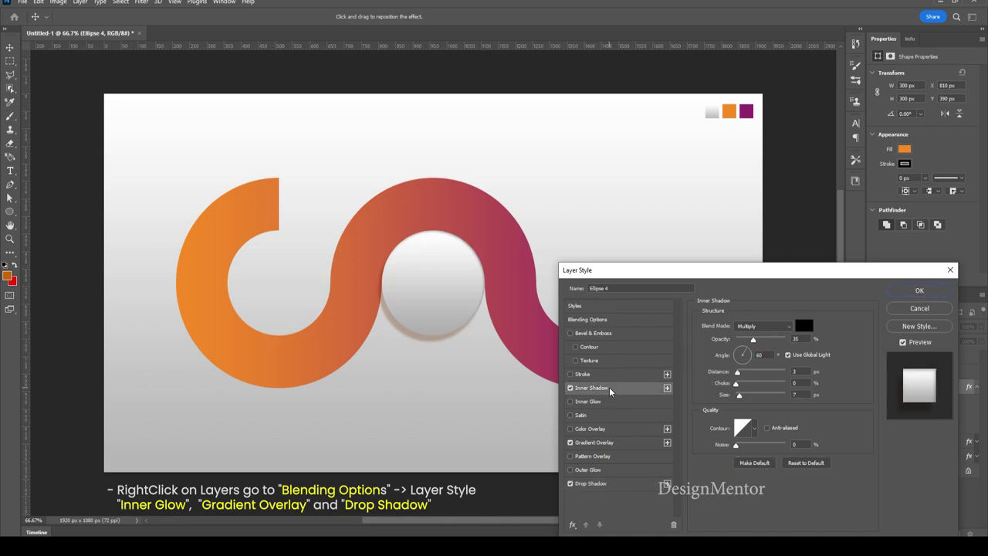
left_click(569, 388)
left_click(570, 401)
left_click(610, 401)
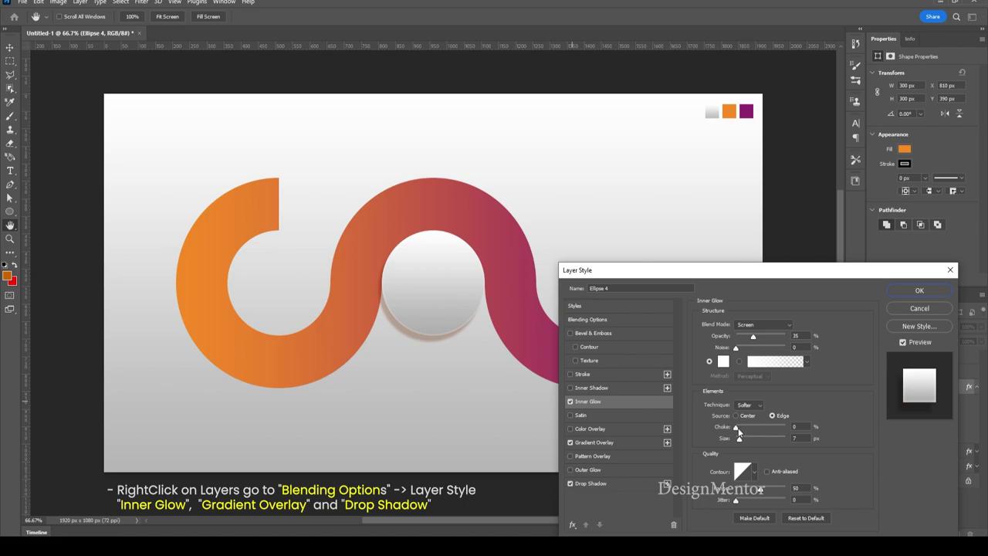
left_click_drag(739, 432, 743, 431)
left_click(919, 290)
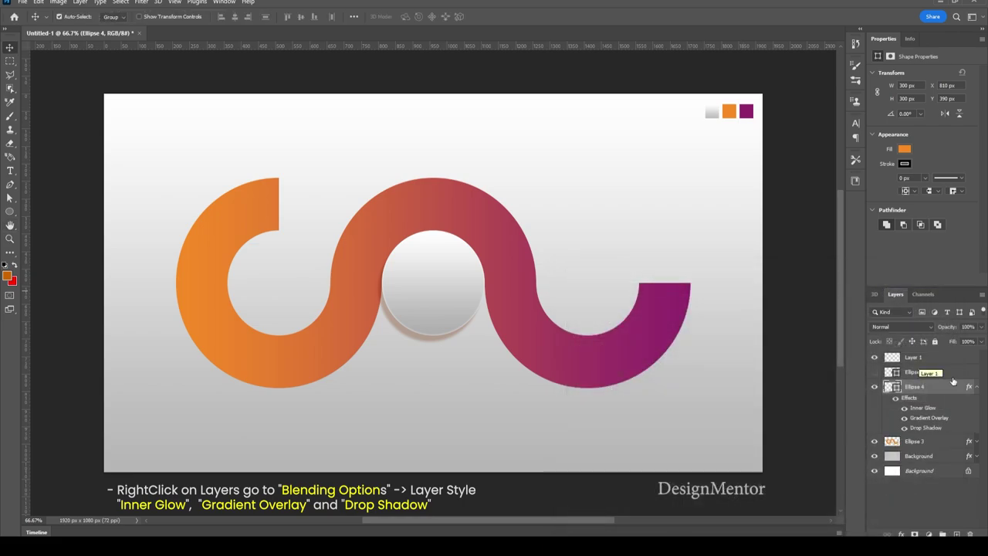
Step: Rename the Ellipse 4 layer to Button 2
left_click(976, 387)
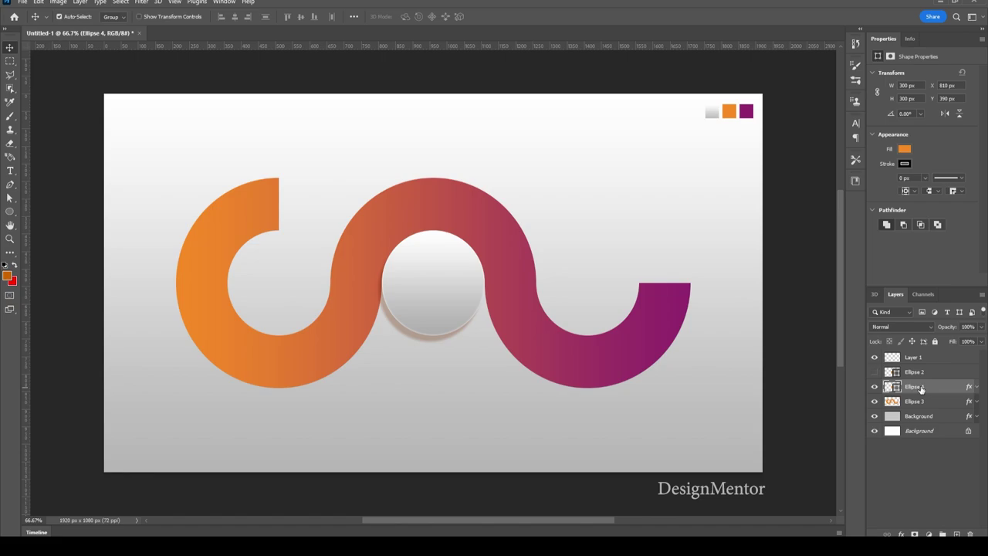
double_click(914, 386)
double_click(915, 386)
type("C")
type(" 2")
key("Return")
Step: Duplicate Button 2 as Button 1 and place it below Button 2 in the stack
right_click(913, 390)
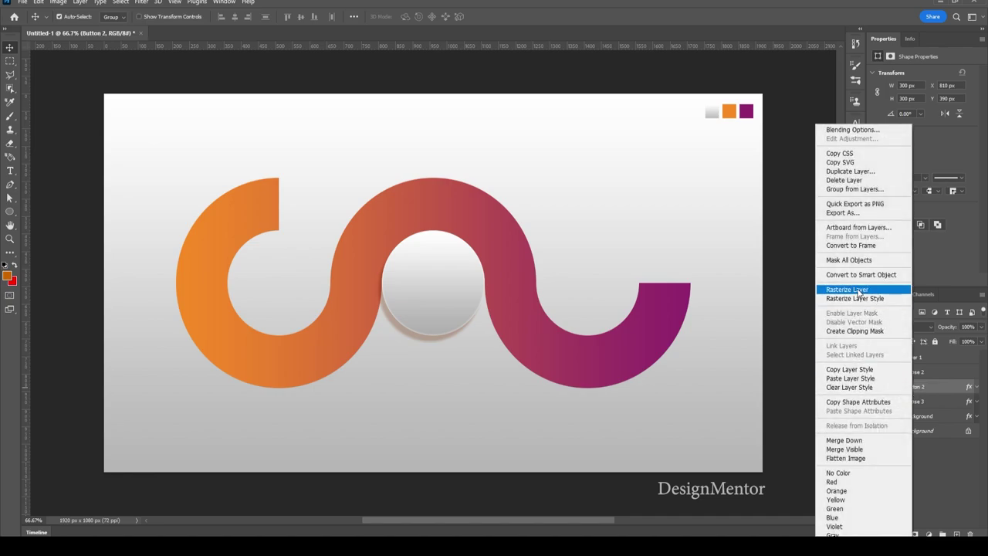
left_click(846, 171)
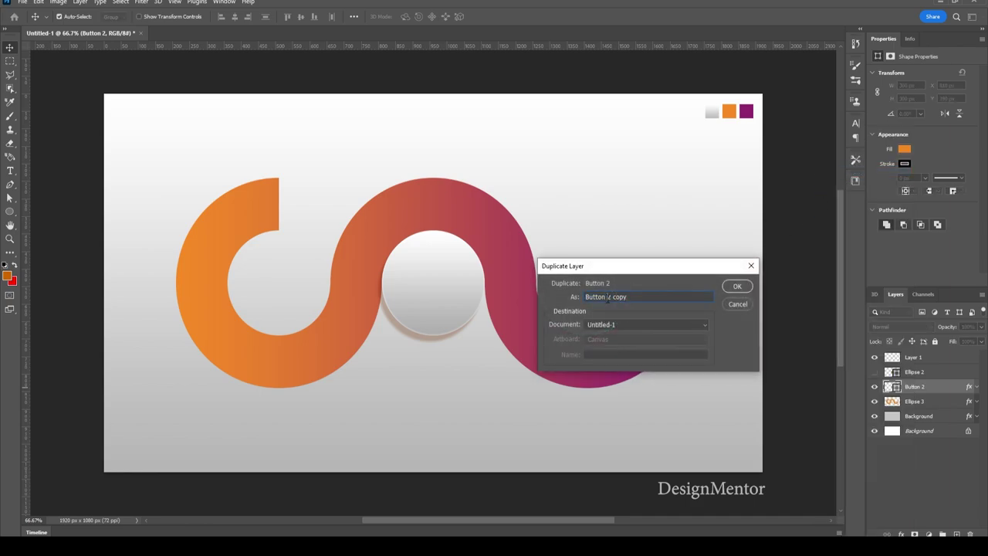
left_click_drag(607, 297, 695, 287)
type("1")
key("Return")
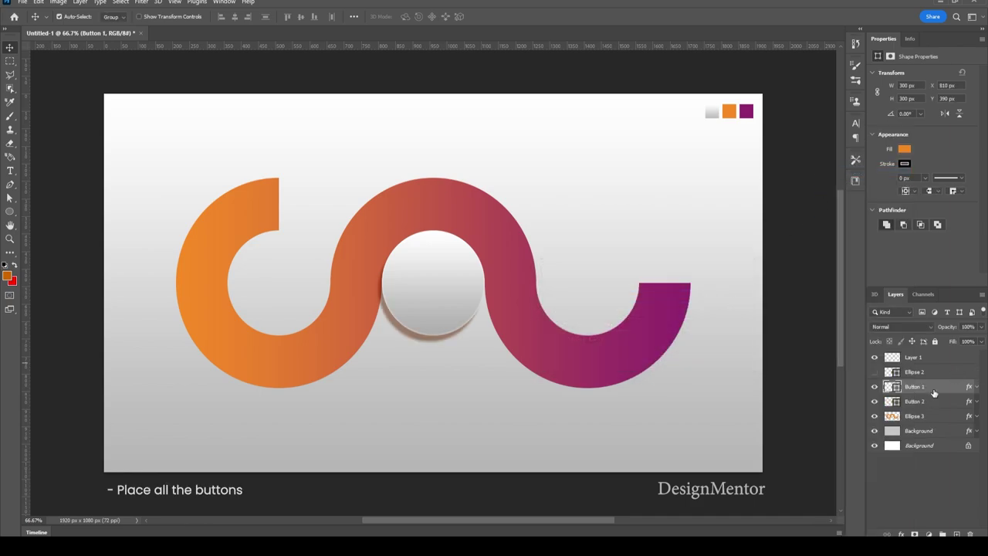
left_click_drag(933, 394, 951, 408)
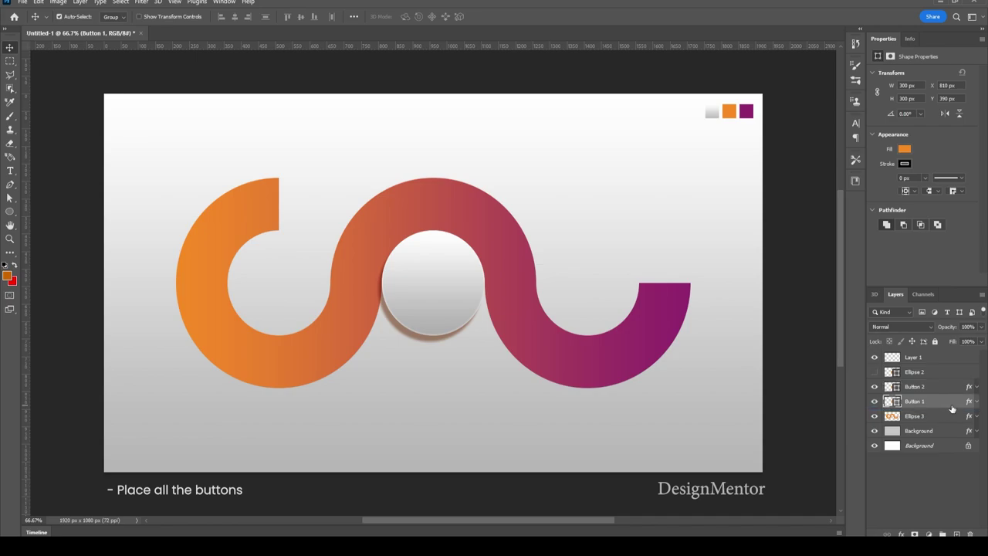
Step: Shift Button 1 left into the ribbon's left loop at X 440 px
key("shift+Left")
key("shift+Left")
key("shift+Left")
key("shift+Left")
key("shift+Left")
key("shift+Left")
key("shift+Left")
key("shift+Left")
key("shift+Left")
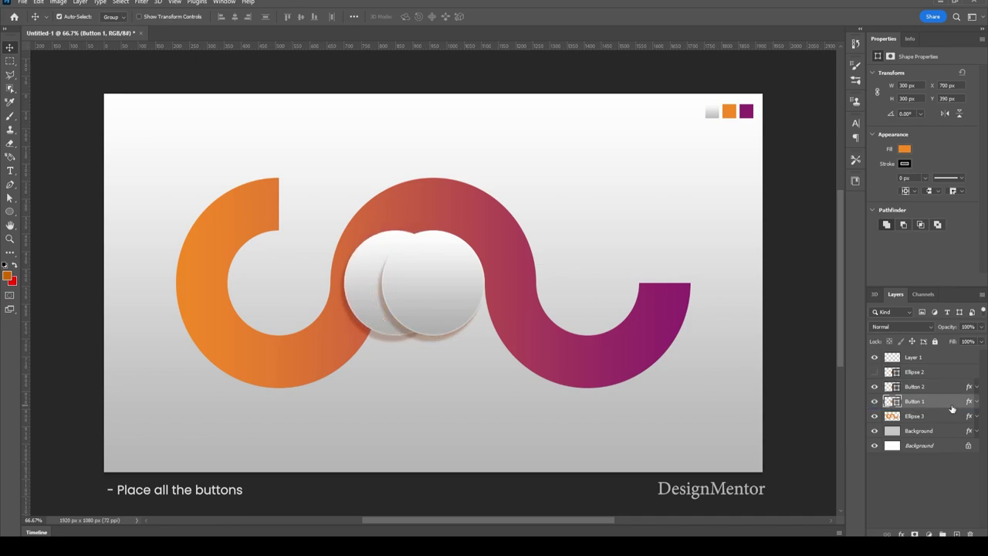
key("shift+Left")
key("shift+Left")
key("shift+Left")
key("shift+Left")
key("shift+Left")
key("shift+Left")
key("shift+Left")
key("shift+Left")
key("shift+Left")
key("shift+Left")
key("shift+Left")
key("shift+Left")
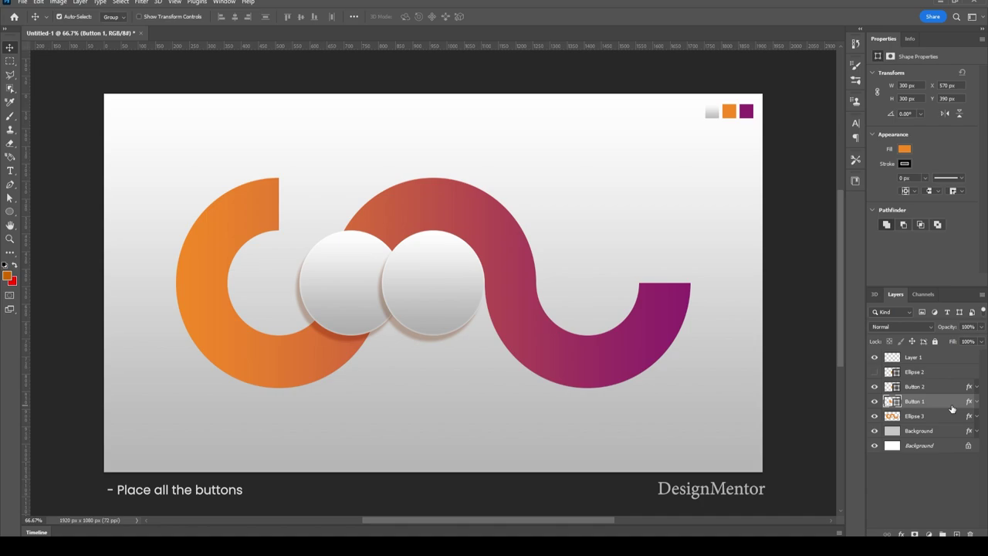
key("shift+Left")
key("shift+Left")
key("shift+Left")
key("shift+Left")
key("shift+Left")
key("shift+Left")
key("shift+Left")
key("shift+Left")
key("shift+Left")
key("shift+Left")
key("shift+Left")
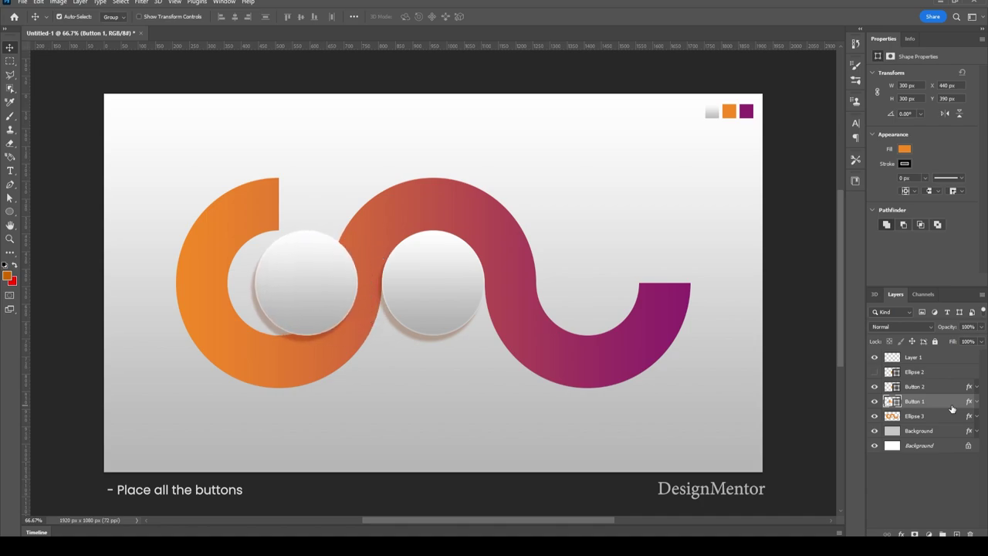
key("shift+Left")
key("shift+Left")
key("shift+Left")
key("shift+Left")
key("shift+Left")
key("shift+Left")
key("shift+Left")
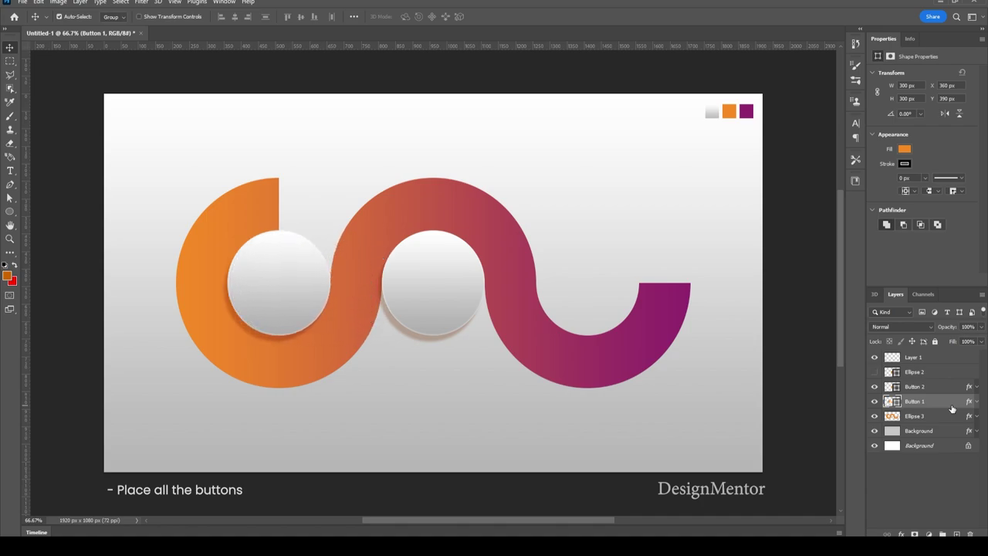
Step: Duplicate Button 2 as a new layer named Button 3
left_click(910, 386)
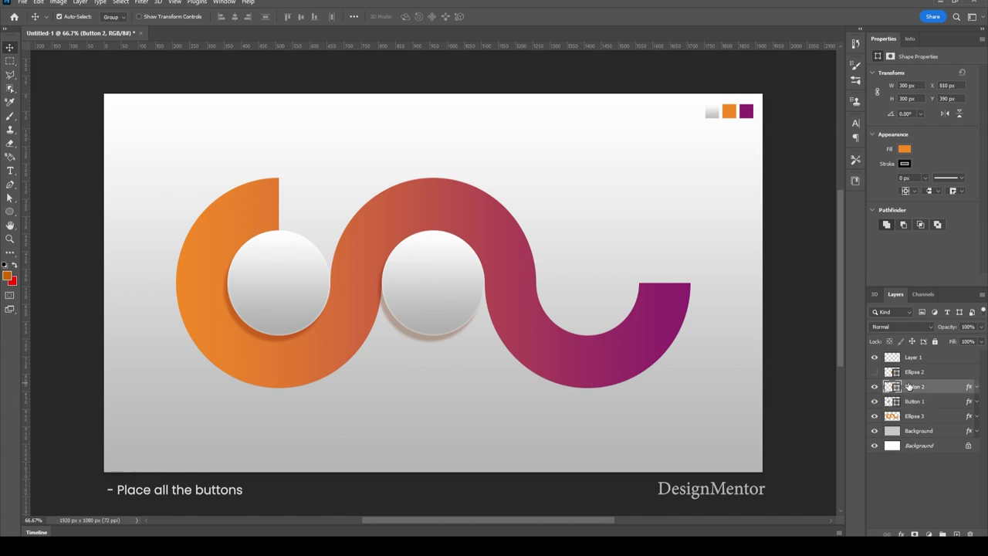
right_click(910, 386)
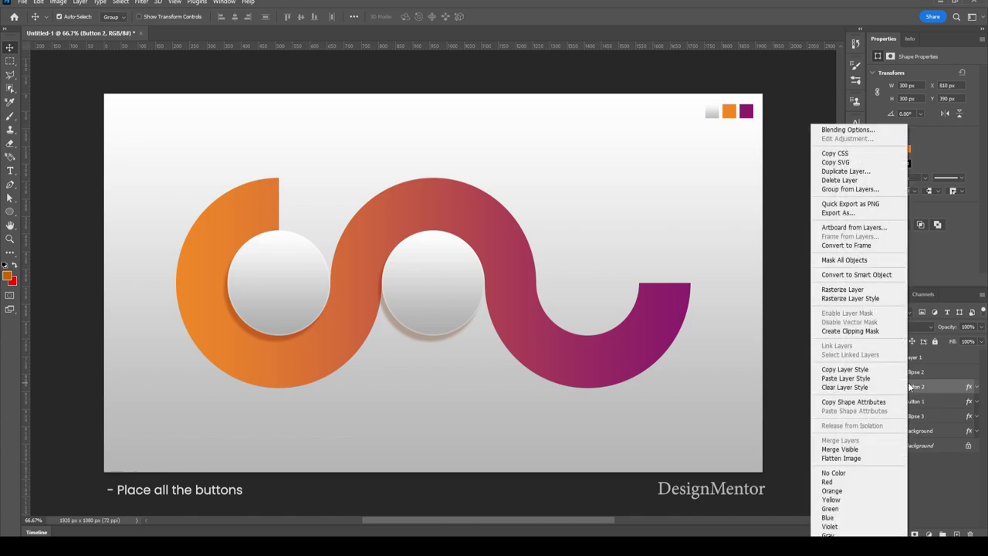
left_click(848, 171)
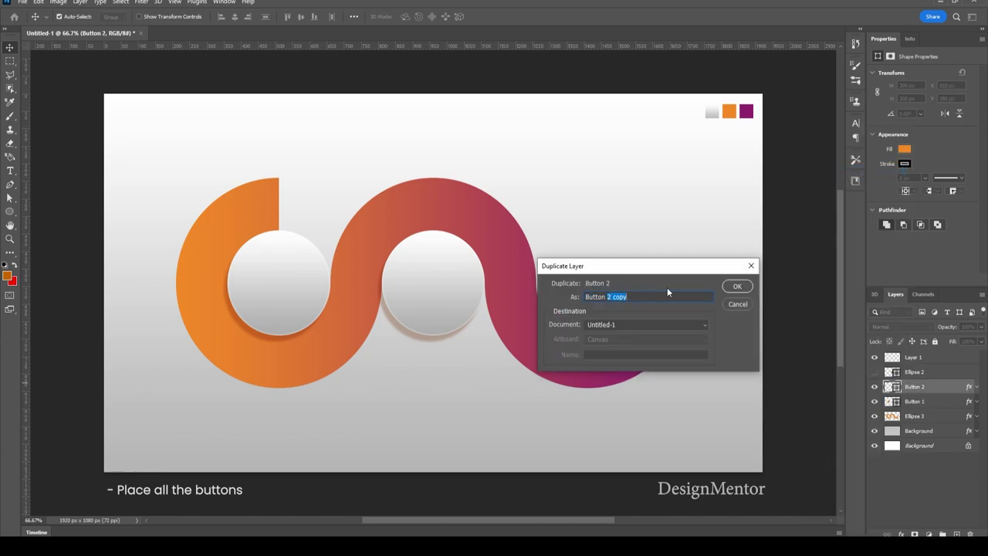
type("Button 3")
key("Return")
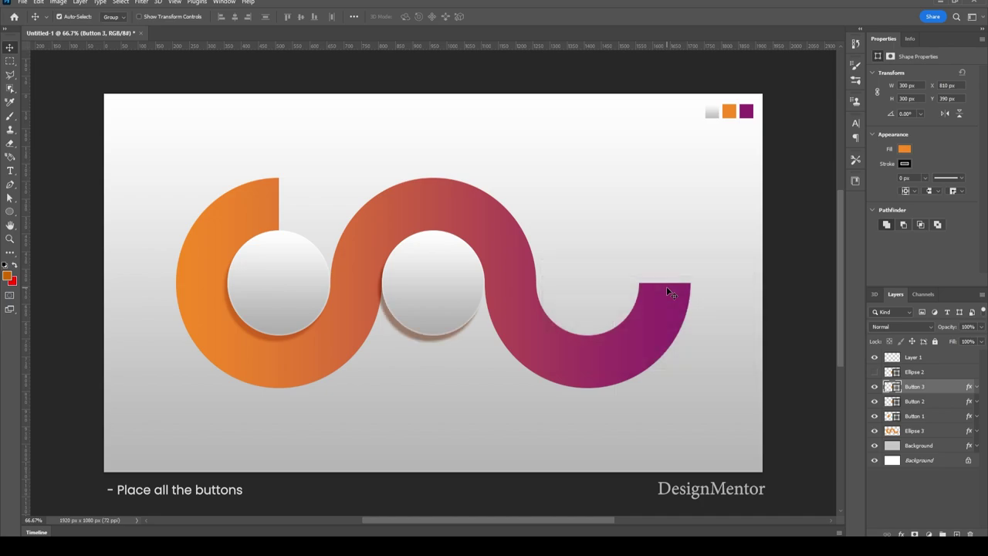
Step: Shift Button 3 right into the ribbon's right loop at X 1180 px
key("shift+Right")
key("shift+Right")
key("shift+Right")
key("shift+Right")
key("shift+Right")
key("shift+Right")
key("shift+Right")
key("shift+Right")
key("shift+Right")
key("shift+Right")
key("shift+Right")
key("shift+Right")
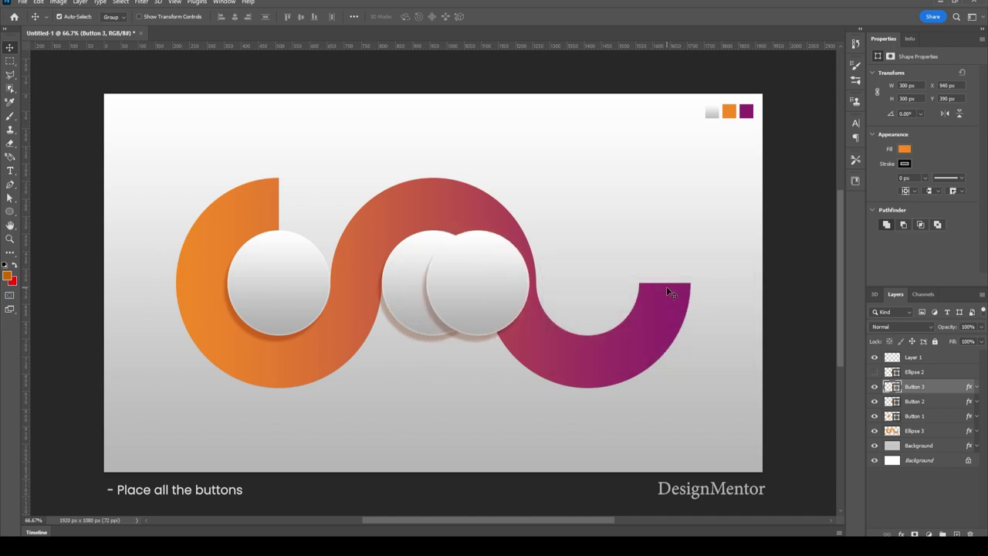
key("shift+Right")
key("shift+Right")
key("shift+Right")
key("shift+Right")
key("shift+Right")
key("shift+Right")
key("shift+Right")
key("shift+Right")
key("shift+Right")
key("shift+Right")
key("shift+Right")
key("shift+Right")
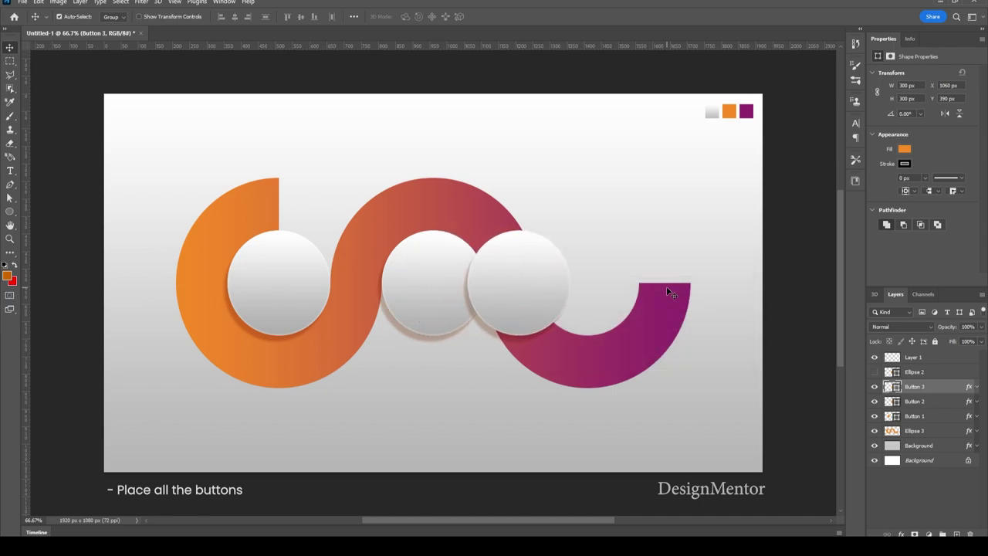
key("shift+Right")
key("shift+Right")
key("shift+Right")
key("shift+Right")
key("shift+Right")
key("shift+Right")
key("shift+Right")
key("shift+Right")
key("shift+Right")
key("shift+Right")
key("shift+Right")
key("shift+Right")
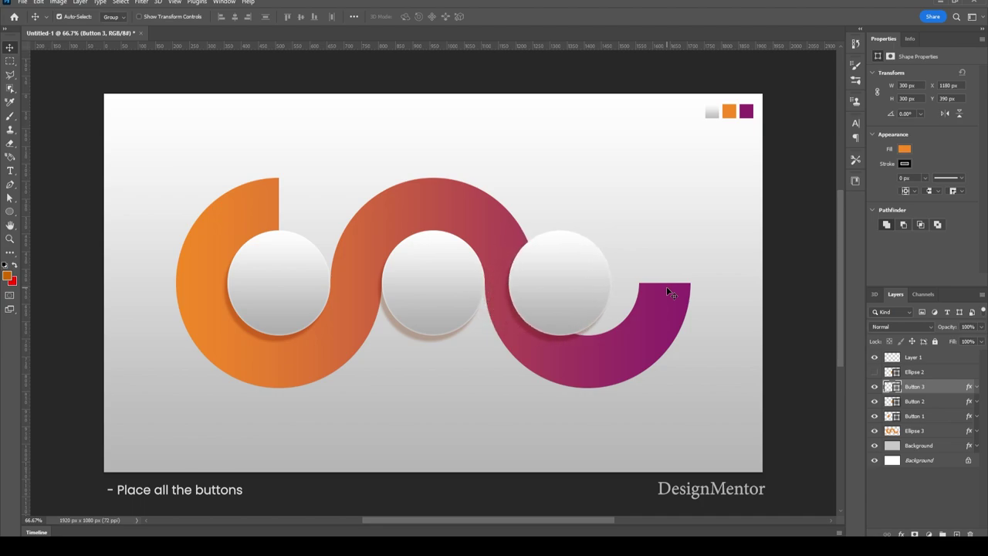
key("shift+Right")
key("shift+Right")
key("shift+Right")
key("shift+Right")
key("shift+Right")
key("shift+Right")
key("shift+Right")
key("shift+Right")
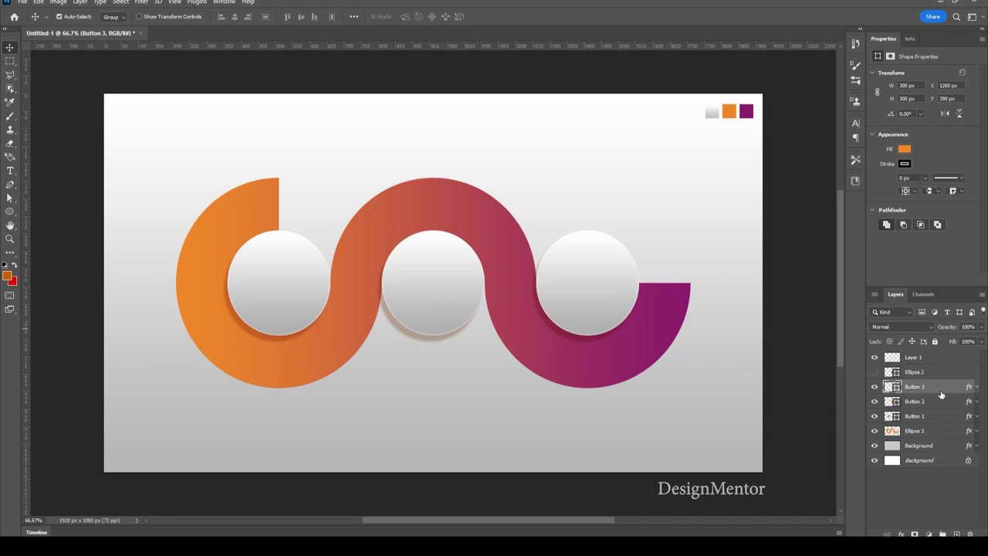
Step: Start a text layer on the first button in Ubuntu Medium at 100 pt
key("t")
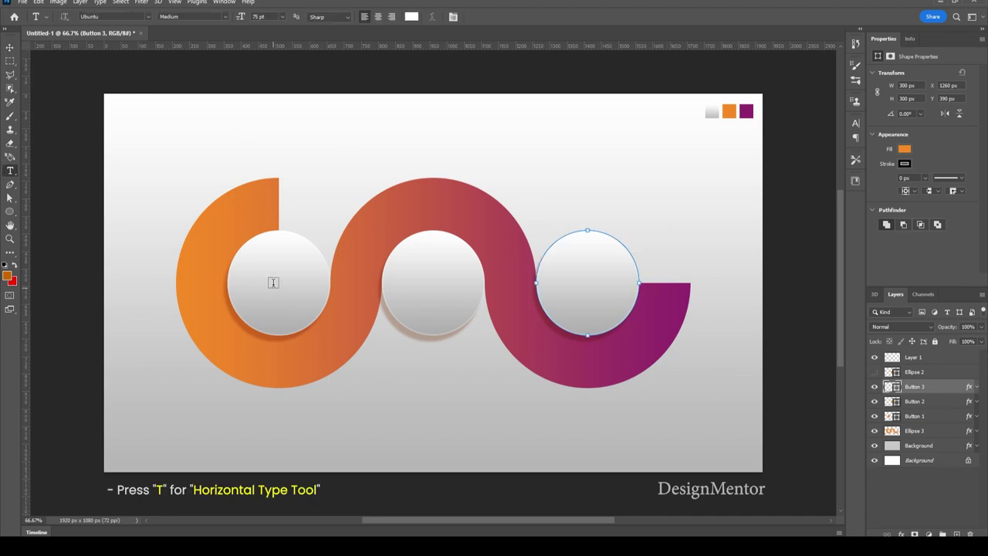
left_click(273, 279)
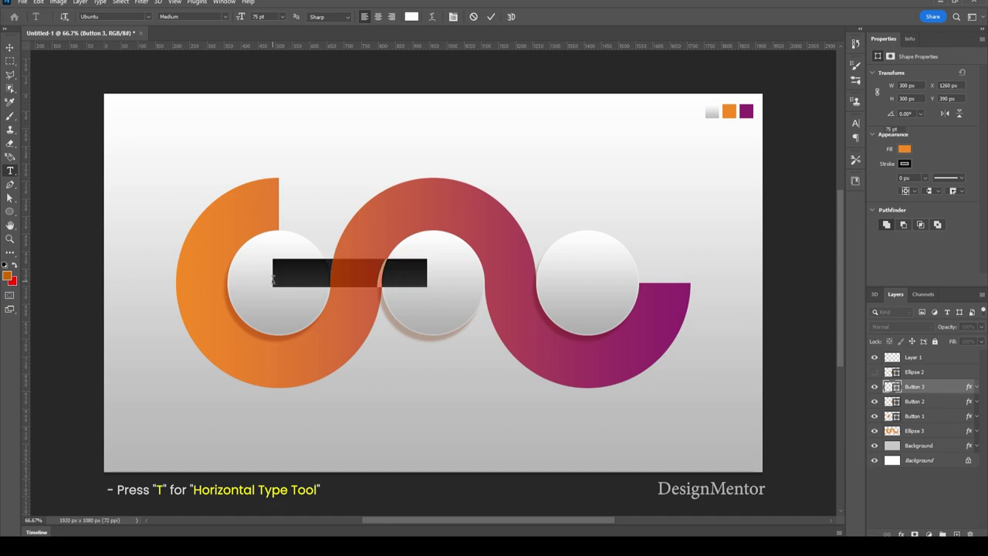
left_click(107, 16)
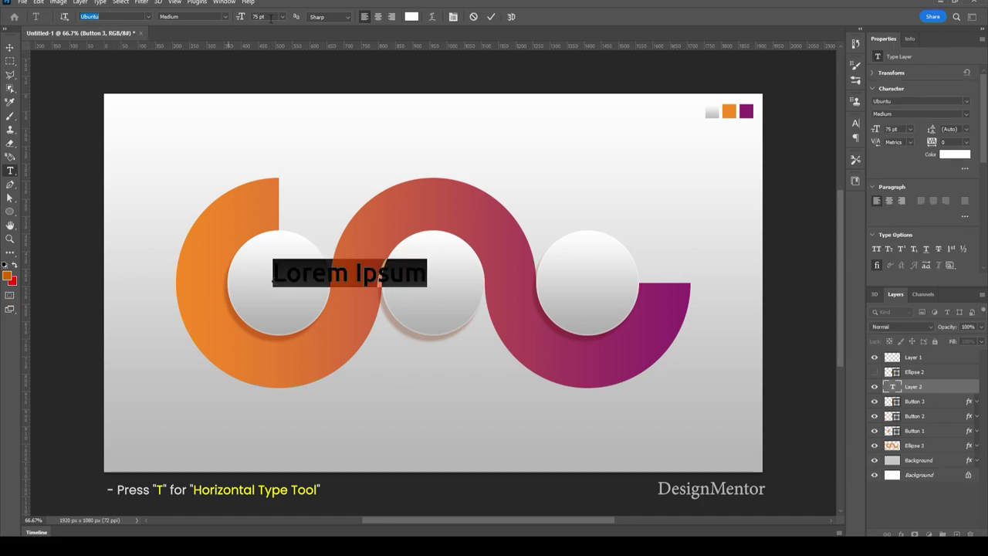
left_click(271, 16)
type("100")
key("Return")
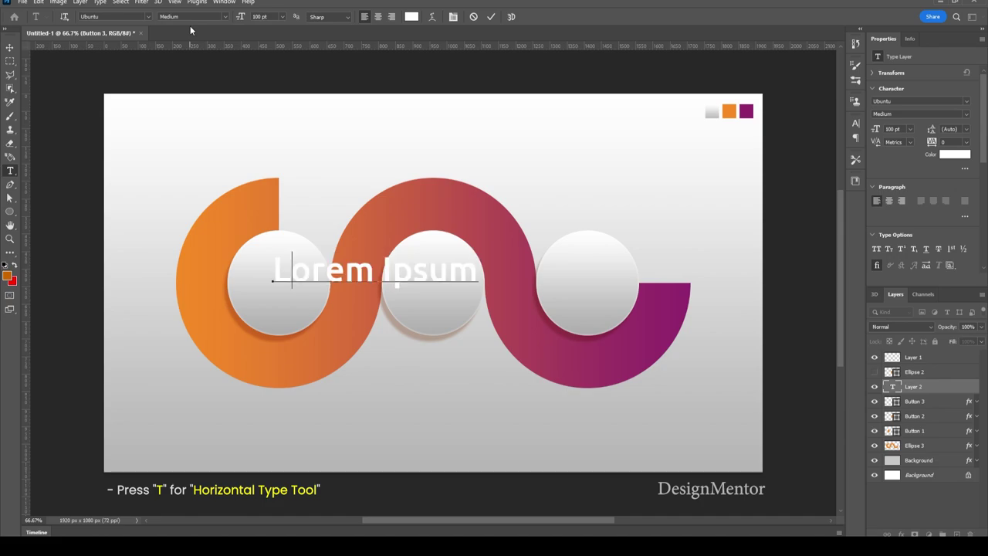
Step: Enter the number 1 and centre it inside the first circle
type("1")
key("ctrl+a")
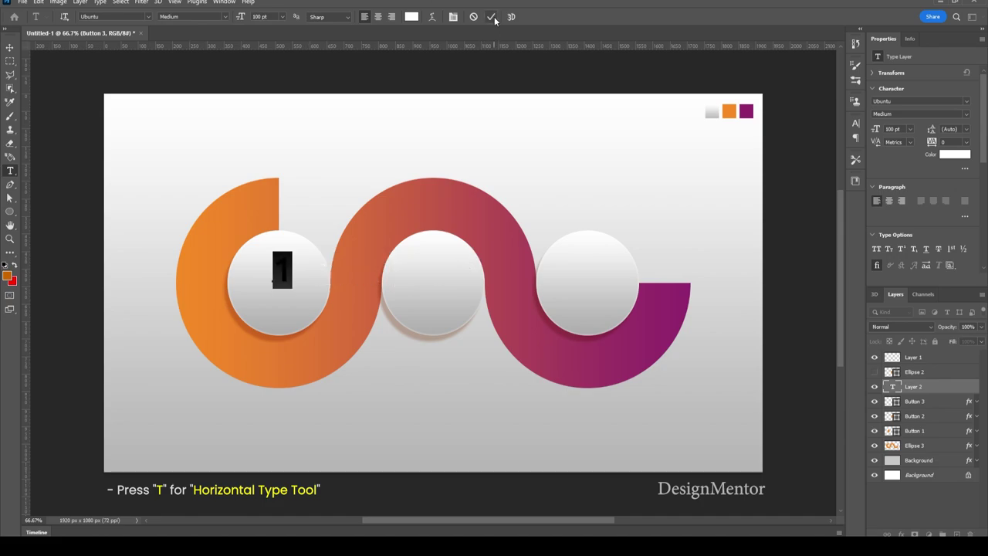
left_click(490, 16)
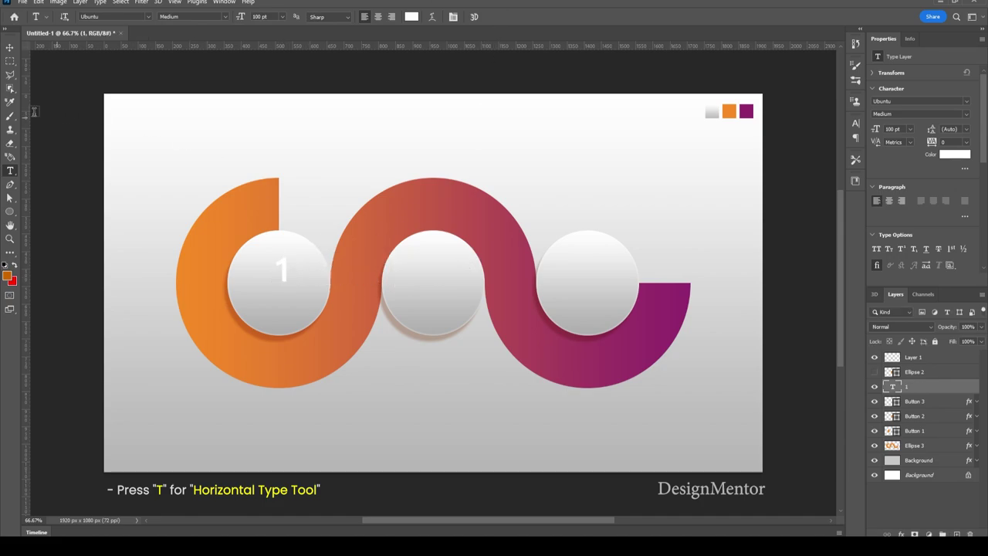
left_click(9, 47)
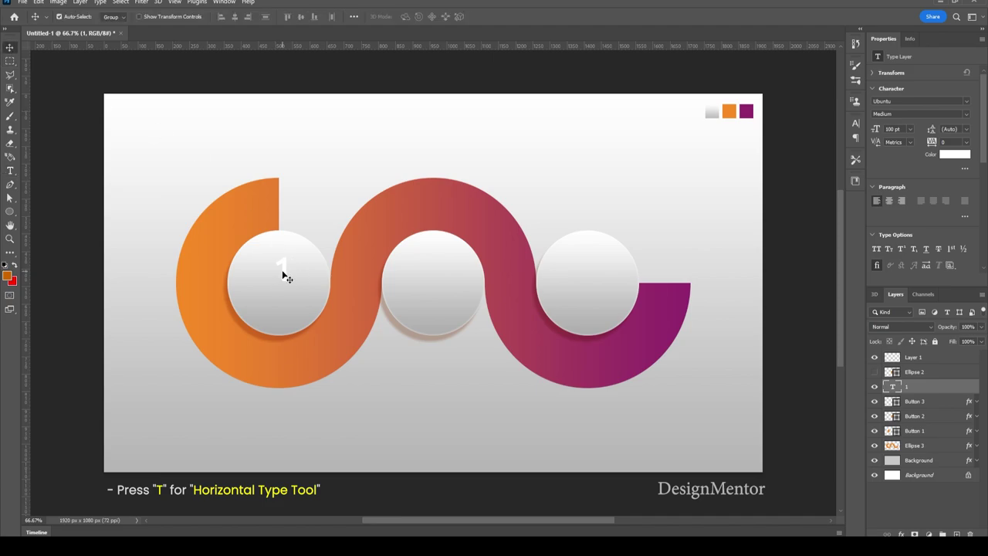
left_click_drag(283, 275, 272, 292)
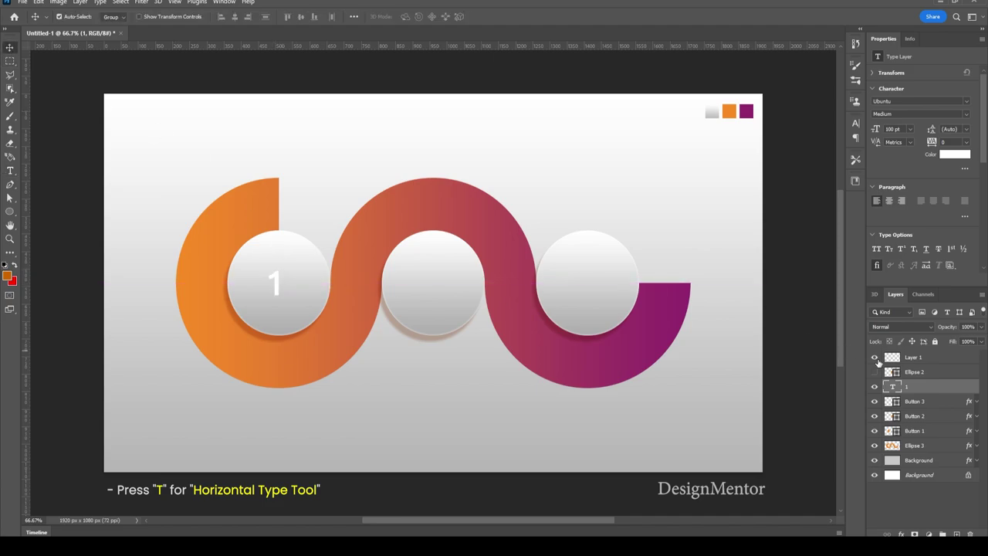
Step: Give the number 1 a Color Overlay of red c45949 sampled from the ribbon's middle
right_click(925, 386)
left_click(620, 281)
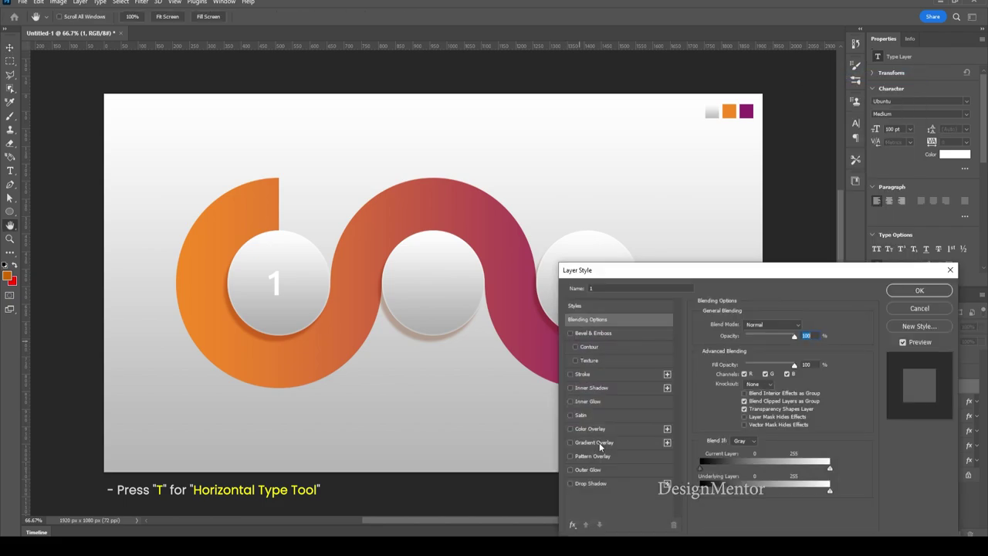
left_click(601, 429)
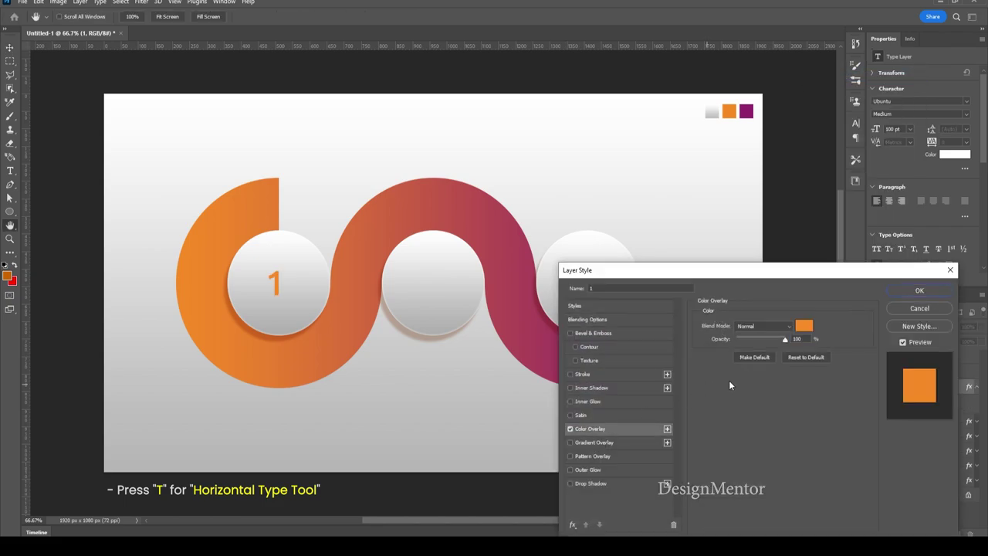
left_click(803, 327)
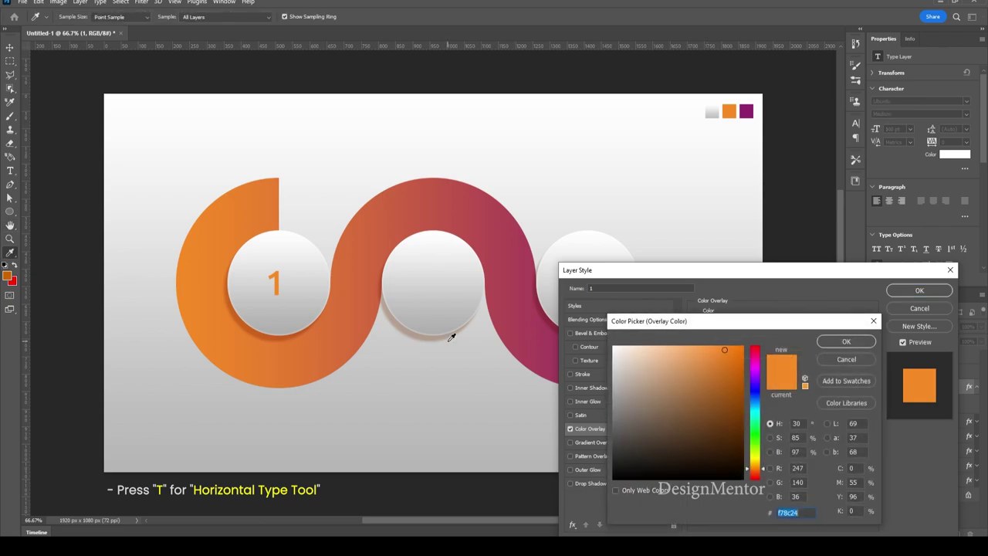
left_click(273, 201)
left_click(436, 198)
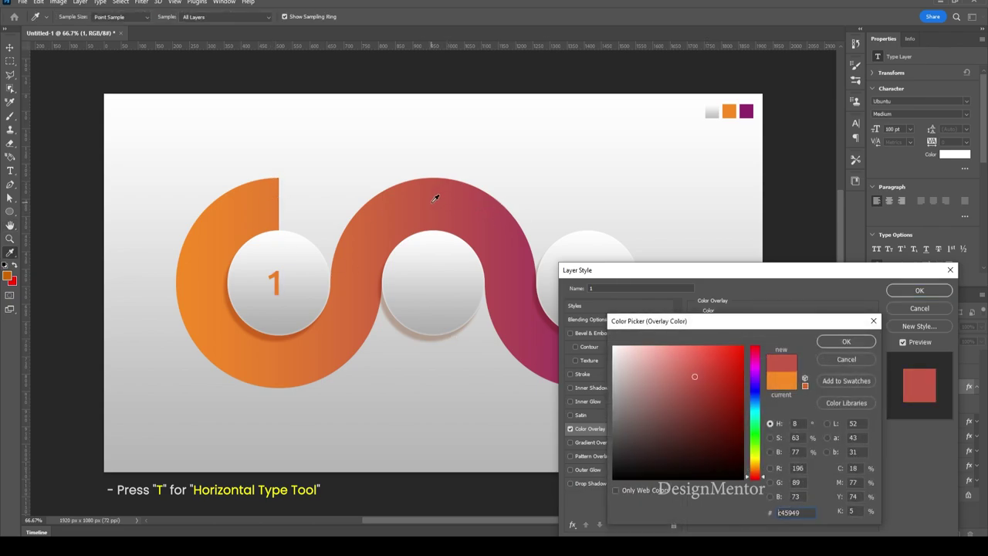
left_click(846, 341)
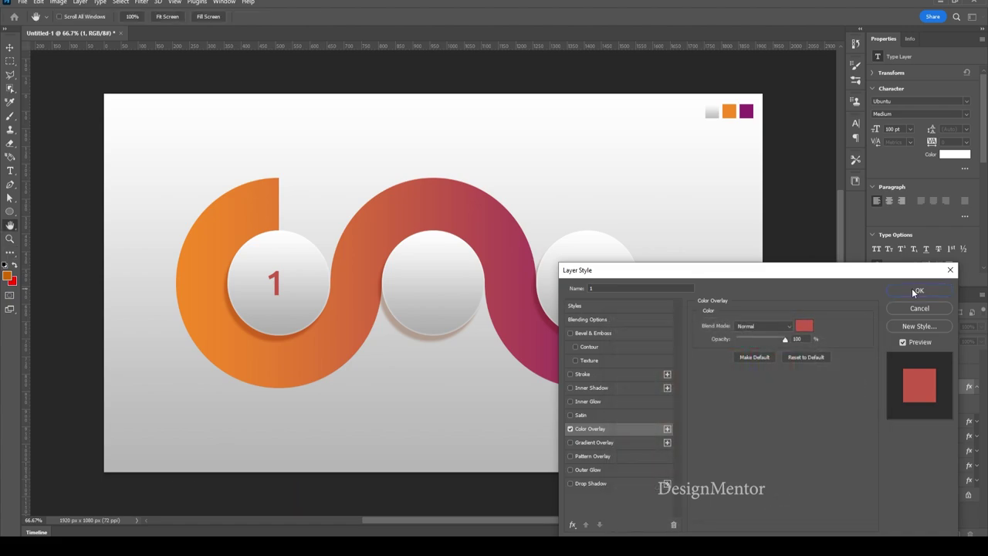
left_click(919, 290)
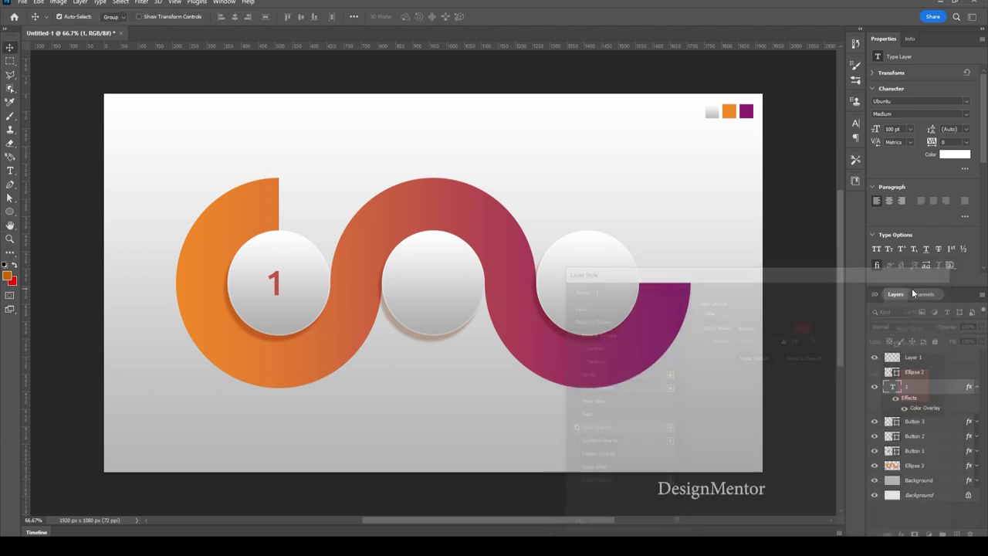
Step: Duplicate the number 1 layer as '2', change its text to 2, and centre it on the second circle
left_click(975, 391)
right_click(918, 387)
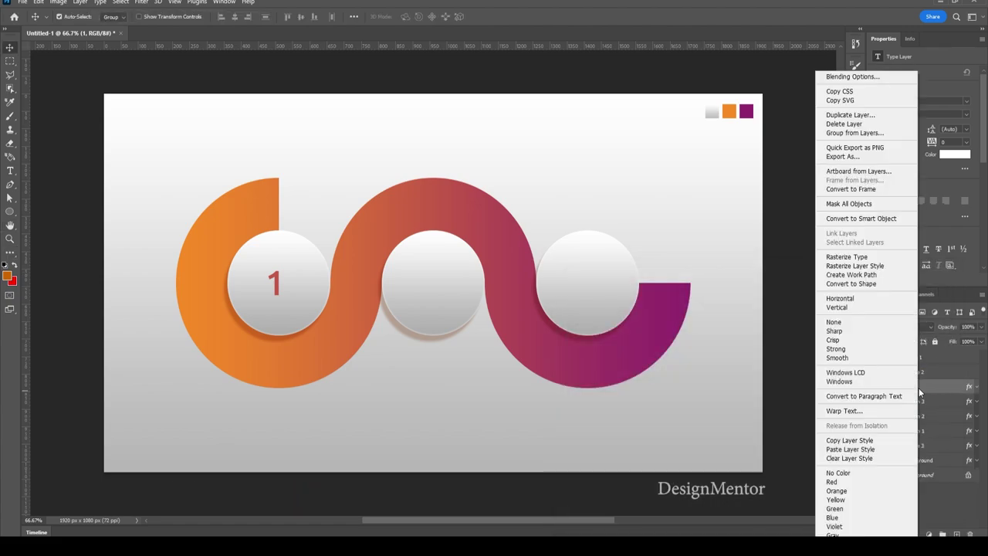
left_click(851, 115)
type("2")
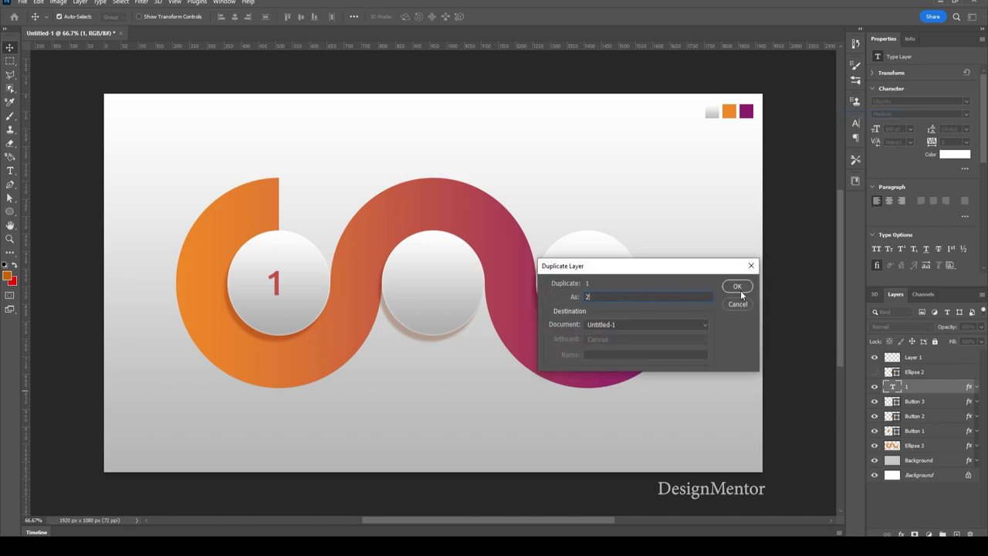
left_click(736, 286)
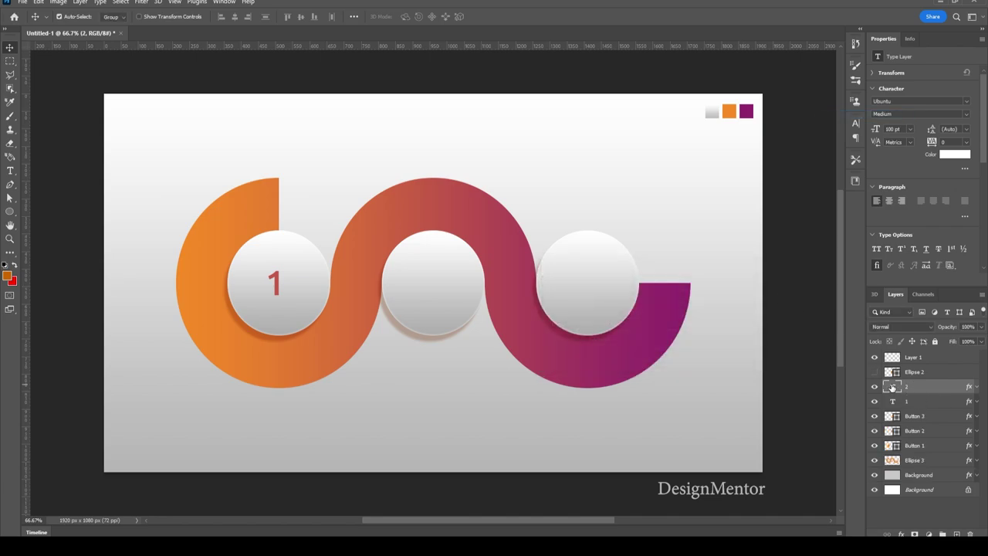
double_click(892, 388)
type("2")
key("ctrl+Return")
key("shift+Right")
key("shift+Right")
key("shift+Right")
key("shift+Right")
key("shift+Right")
key("shift+Right")
key("shift+Right")
key("shift+Right")
key("shift+Right")
key("shift+Right")
key("shift+Right")
key("shift+Right")
key("shift+Right")
key("shift+Right")
key("shift+Right")
key("shift+Right")
key("shift+Right")
key("shift+Right")
key("shift+Right")
key("shift+Right")
key("shift+Right")
key("shift+Right")
key("shift+Right")
key("shift+Right")
left_click_drag(432, 286, 437, 285)
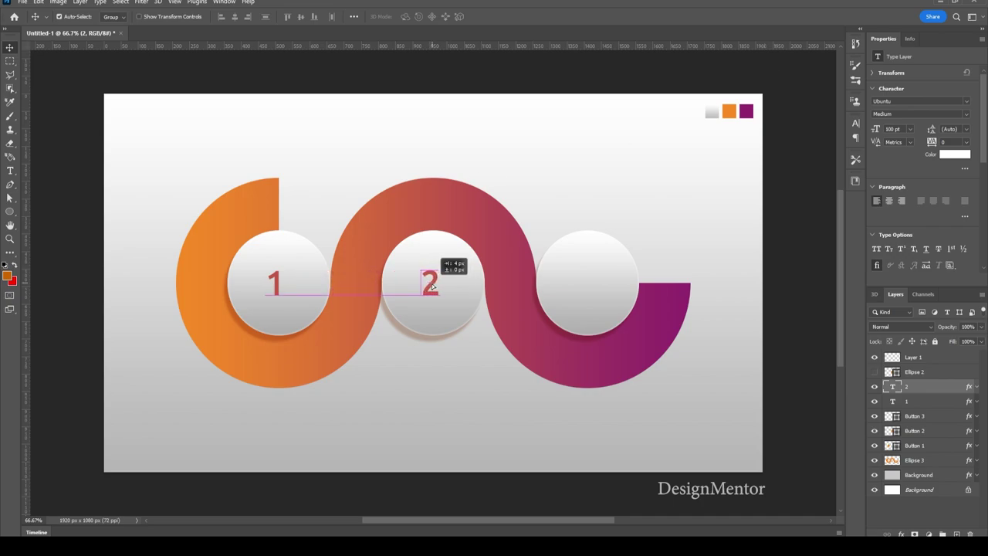
Step: Duplicate the 2 layer as '3', change its text to 3, and centre it on the third circle
right_click(932, 391)
left_click(879, 116)
type("3")
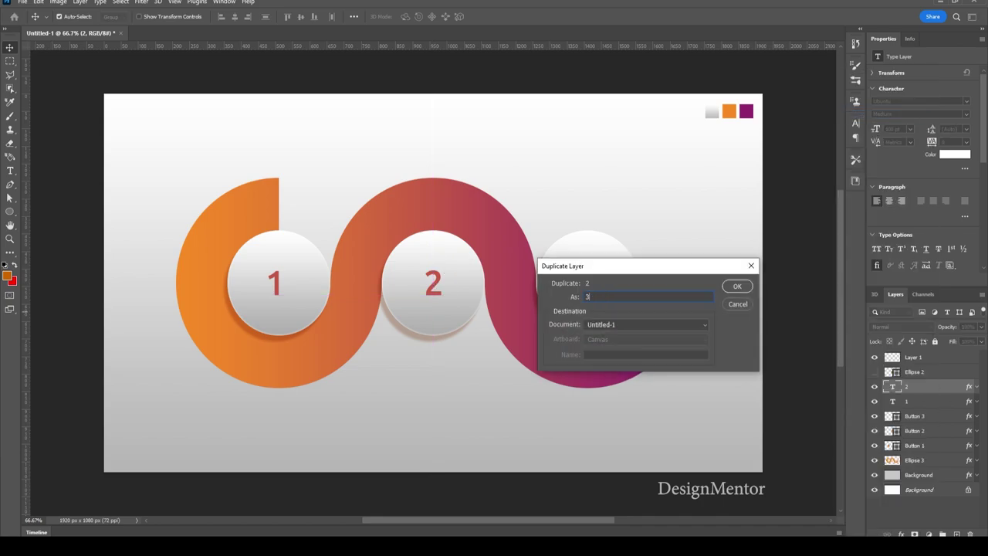
key("Return")
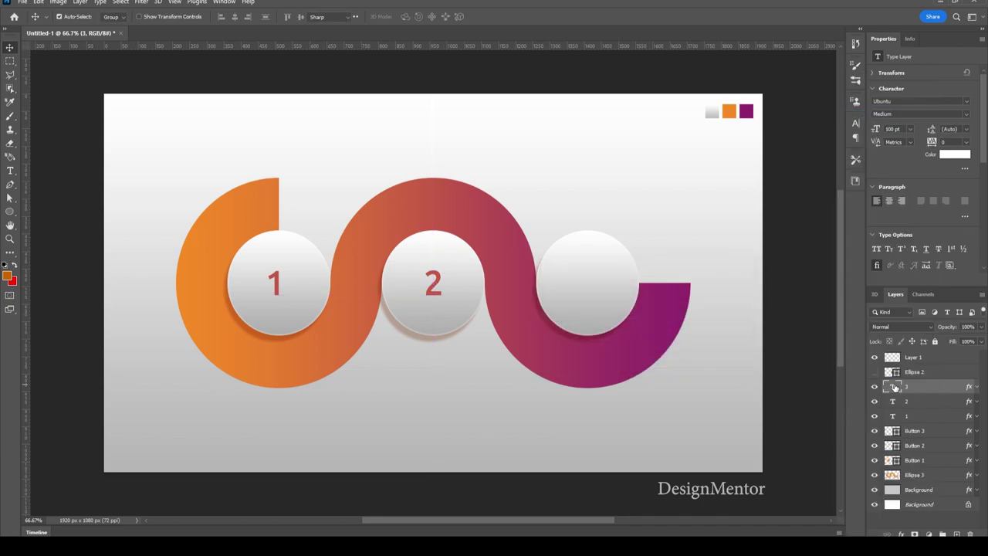
double_click(893, 386)
type("3")
left_click(491, 17)
key("v")
key("shift+Right")
key("shift+Right")
key("shift+Right")
key("shift+Right")
key("shift+Right")
key("shift+Right")
key("shift+Right")
key("shift+Right")
key("shift+Right")
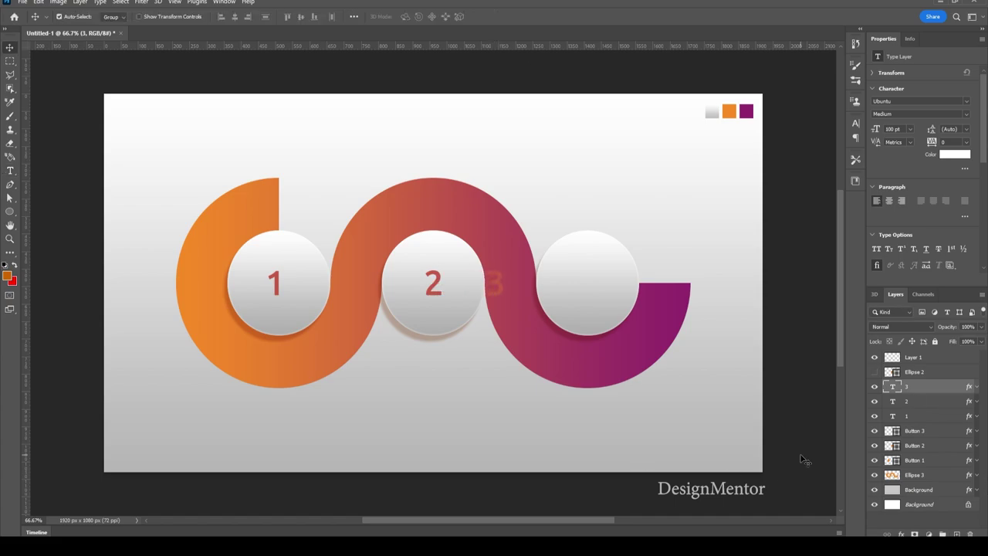
key("shift+Right")
key("shift+Right")
key("shift+Right")
key("shift+Right")
key("shift+Right")
key("shift+Right")
key("shift+Right")
key("shift+Right")
key("shift+Right")
key("shift+Right")
key("shift+Right")
key("shift+Right")
key("shift+Right")
key("shift+Right")
key("shift+Right")
key("shift+Right")
key("shift+Right")
key("shift+Left")
left_click_drag(589, 288, 592, 288)
Step: Duplicate the number 1 layer as 'Python' and move it below the first circle
left_click(918, 418)
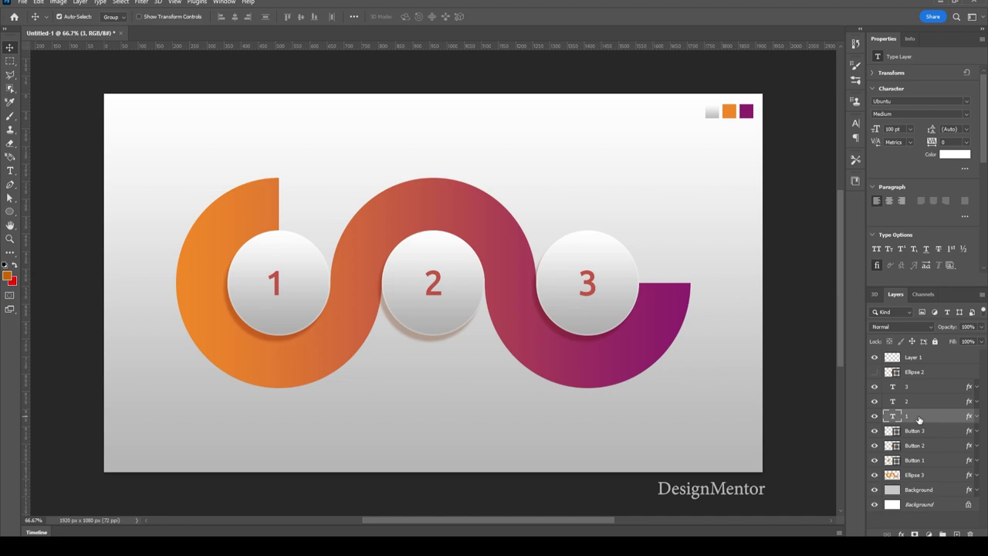
right_click(918, 418)
left_click(856, 117)
type("Pytho")
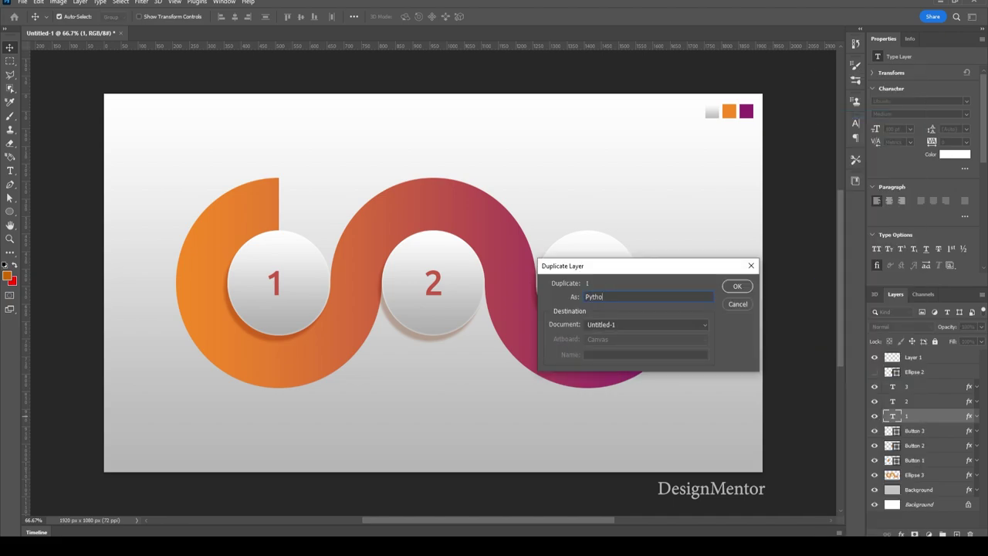
type("n")
key("Return")
double_click(893, 417)
type("Python")
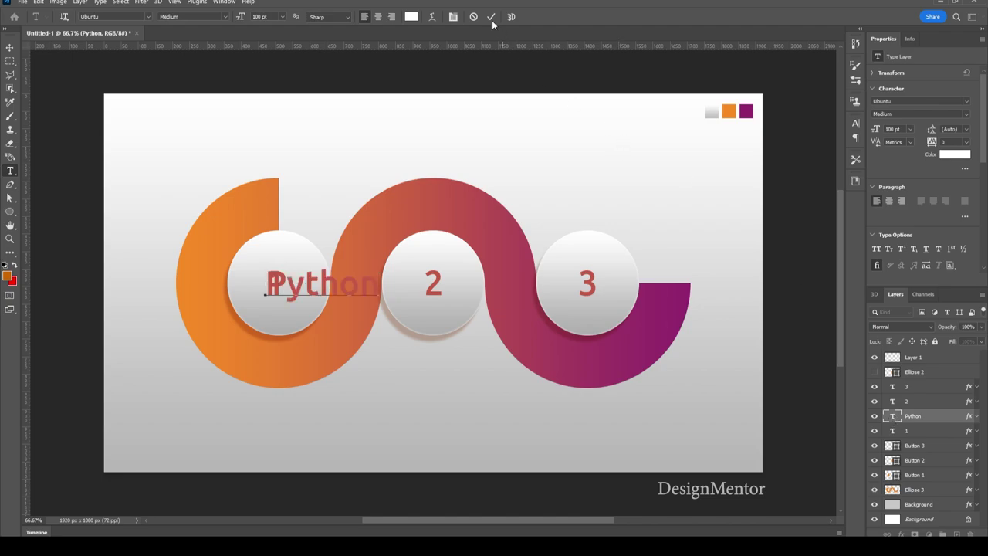
left_click(491, 16)
key("v")
left_click_drag(324, 289, 286, 421)
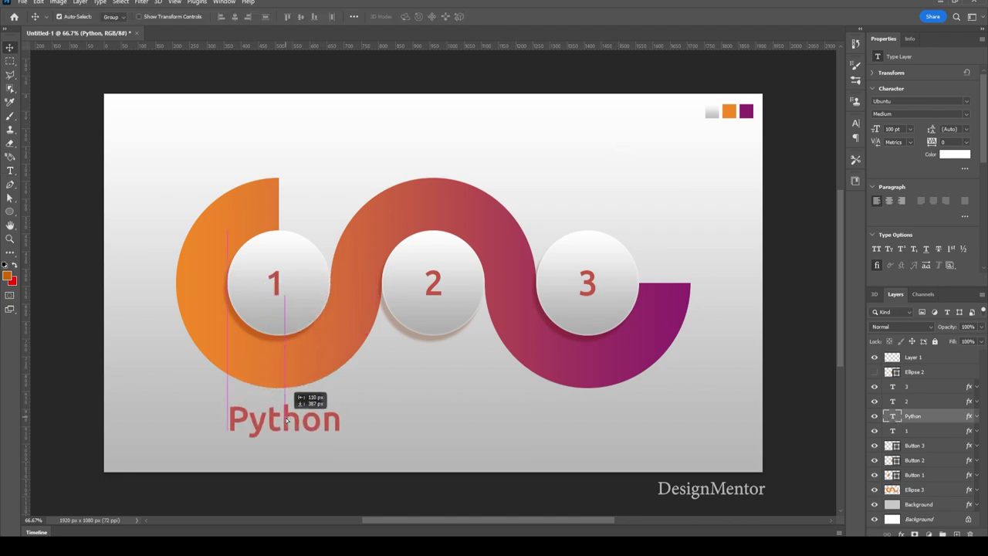
key("Left")
key("Left")
key("Left")
key("Left")
key("Left")
key("Left")
key("Left")
key("Left")
key("Left")
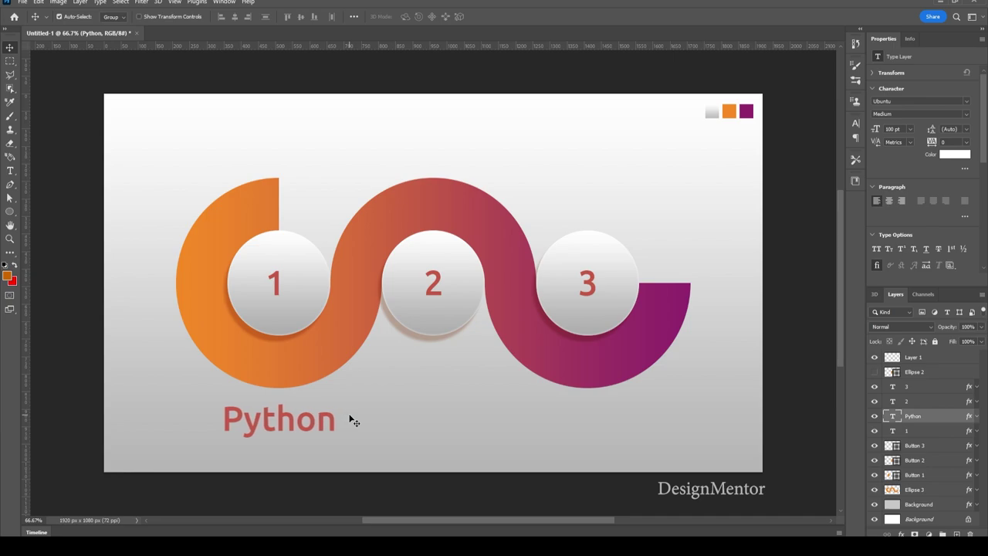
key("Left")
Step: Set Python's Color Overlay to the purple sampled from the ribbon's end
right_click(941, 416)
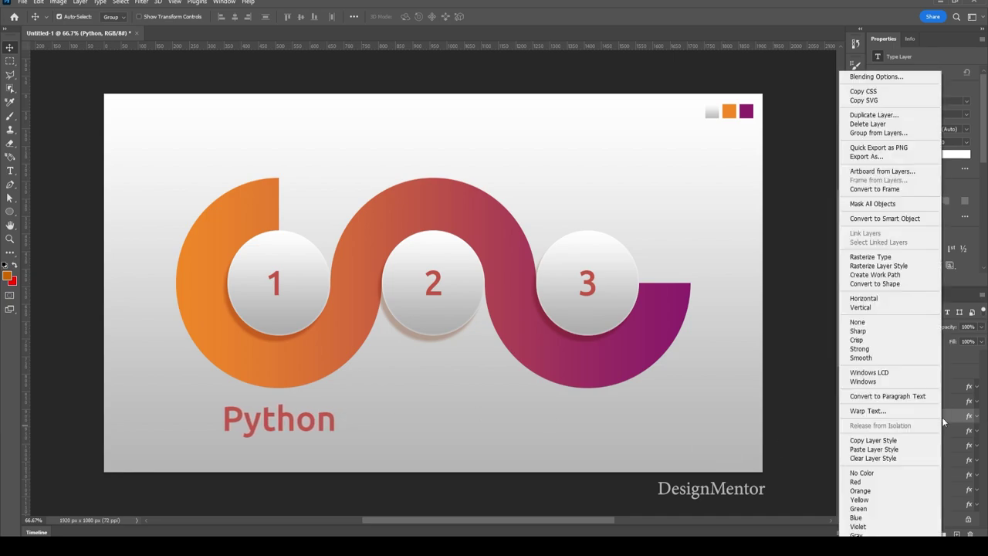
left_click(887, 74)
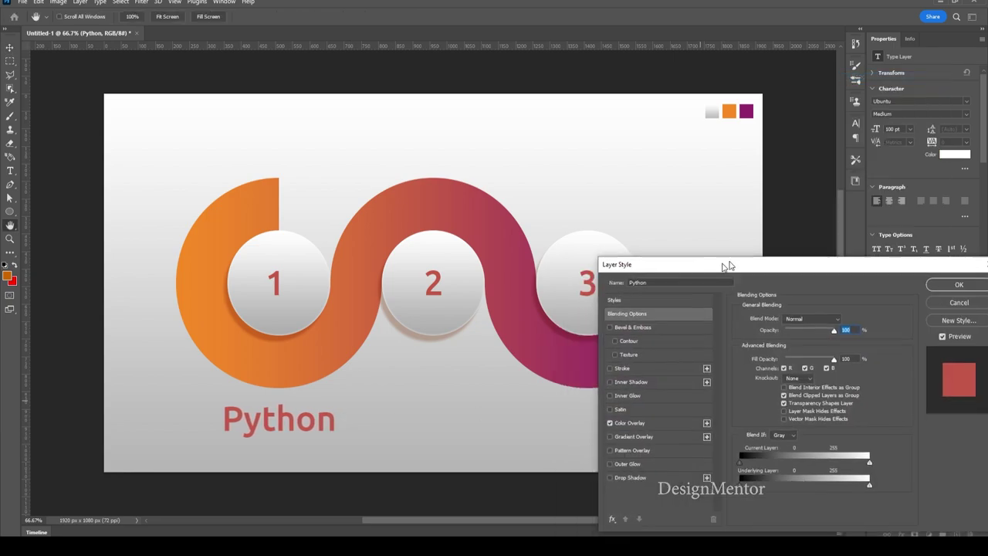
left_click_drag(728, 264, 800, 213)
left_click(722, 370)
left_click(915, 268)
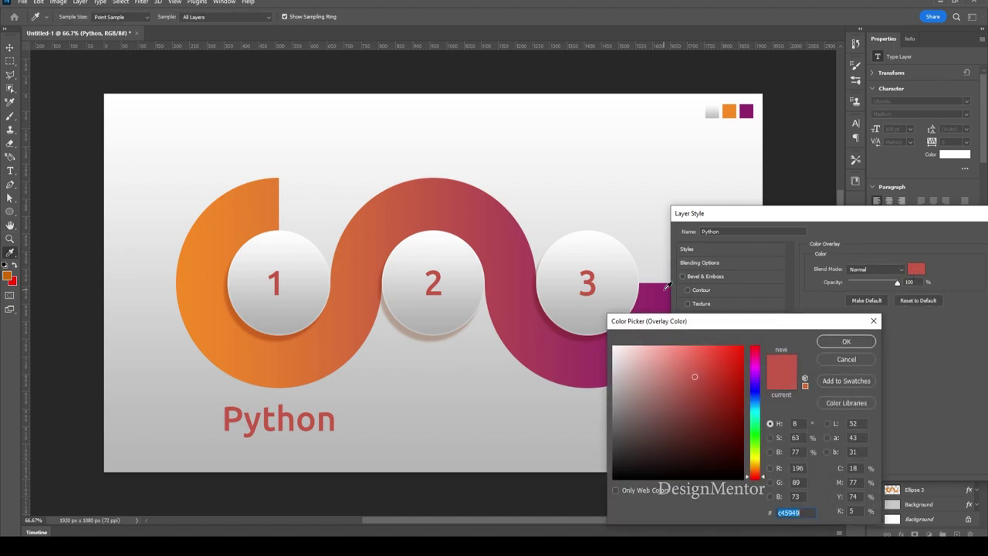
left_click(665, 287)
left_click(846, 341)
left_click(766, 249)
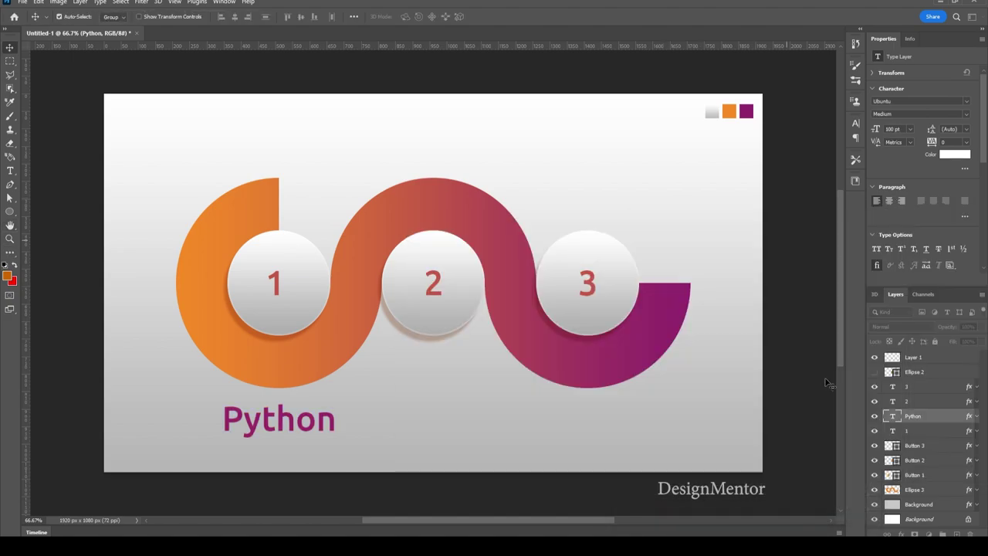
Step: Duplicate the number 1 layer as a new layer named 'fundamentals'
right_click(921, 415)
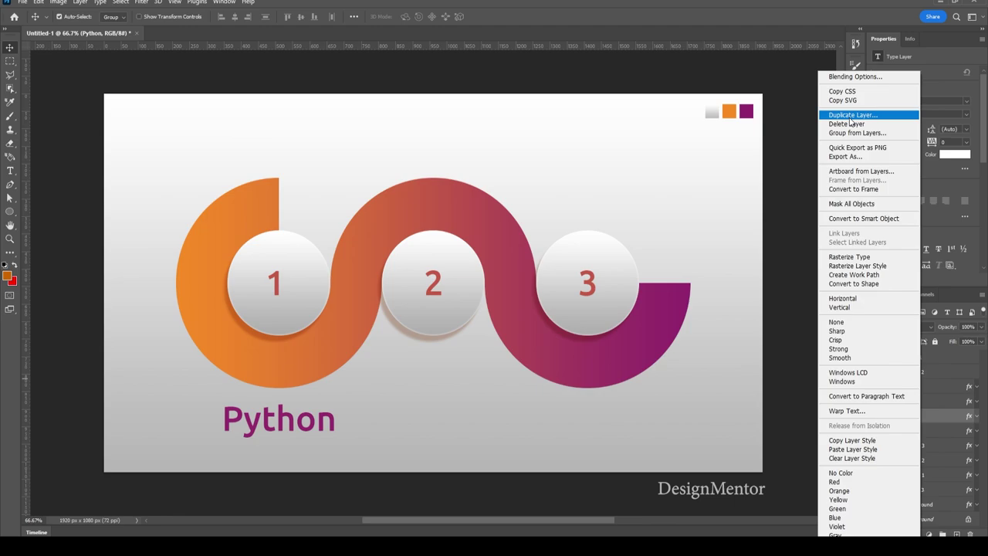
left_click(887, 114)
key("BackSpace")
key("Escape")
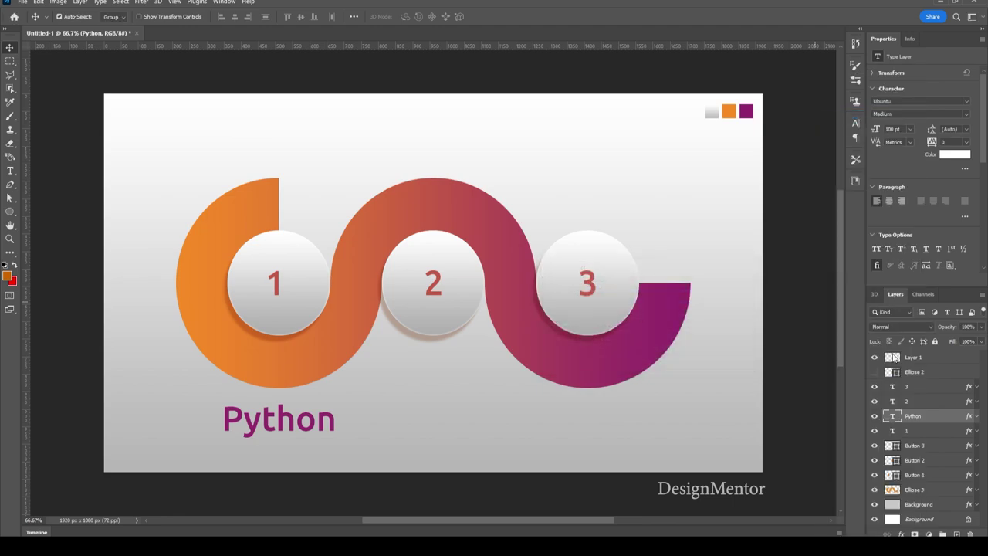
right_click(914, 430)
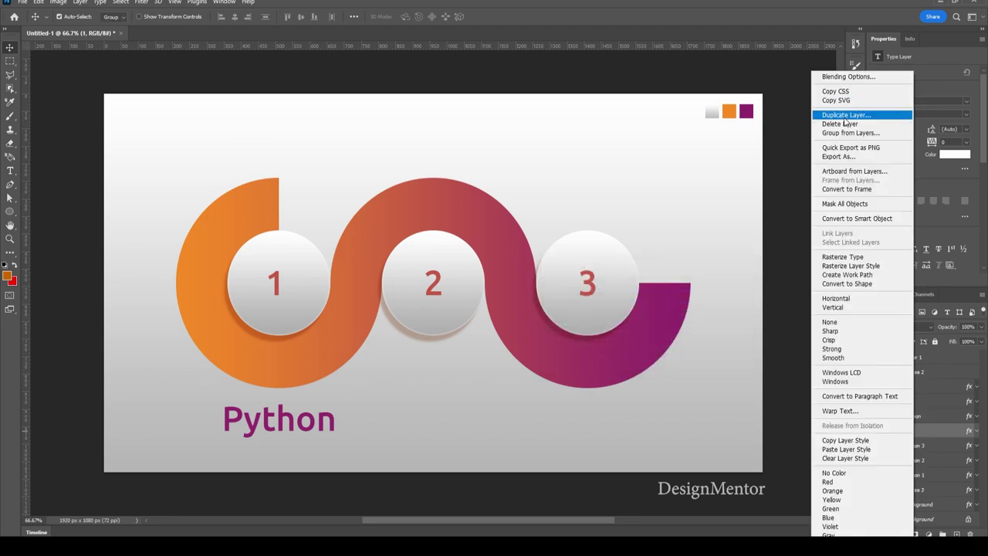
left_click(845, 116)
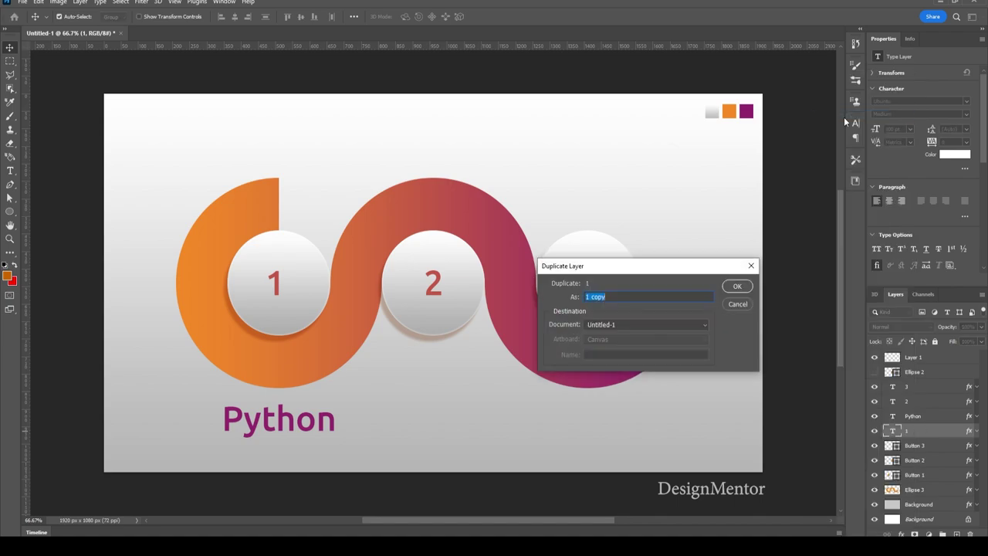
key("BackSpace")
type("ntals")
key("Return")
Step: Change the copy's text to 'fundamentals' at 50 pt and place it under Python
double_click(893, 432)
type("fundamentals")
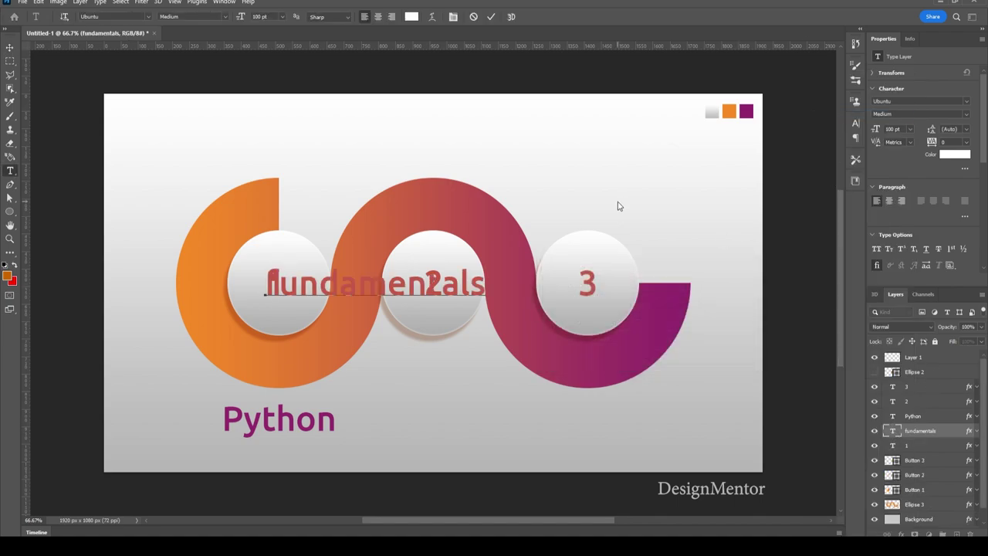
left_click(261, 17)
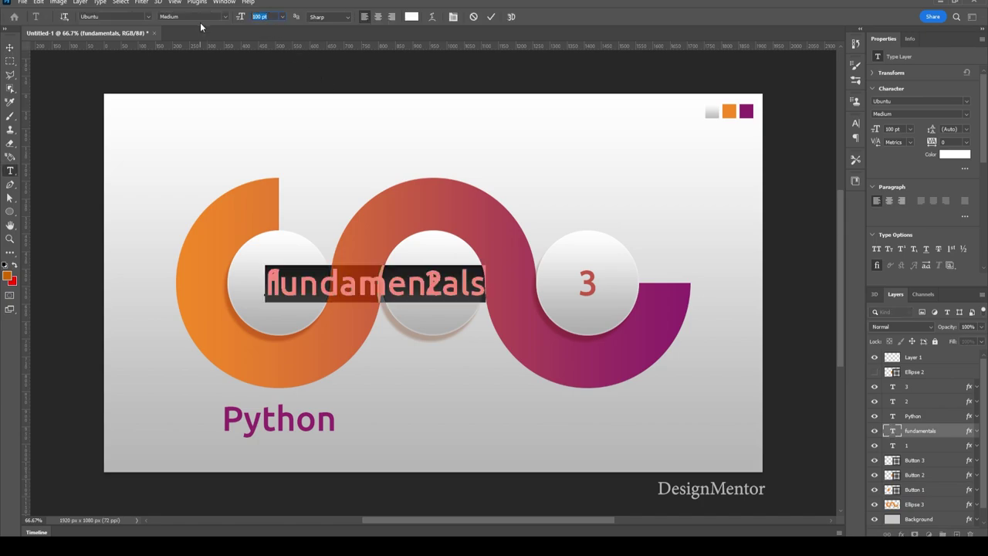
type("50")
key("Return")
key("ctrl+Return")
left_click_drag(344, 306, 328, 454)
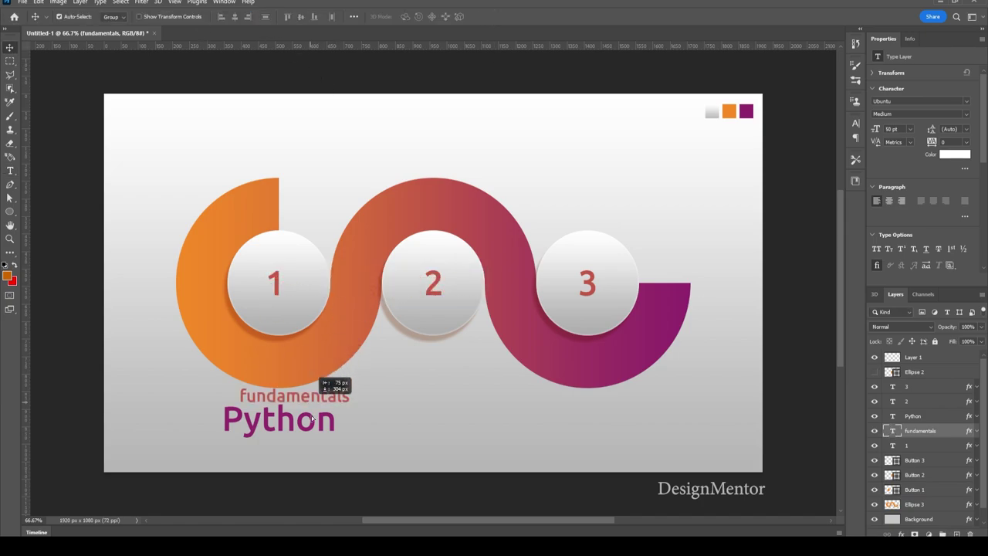
key("Left")
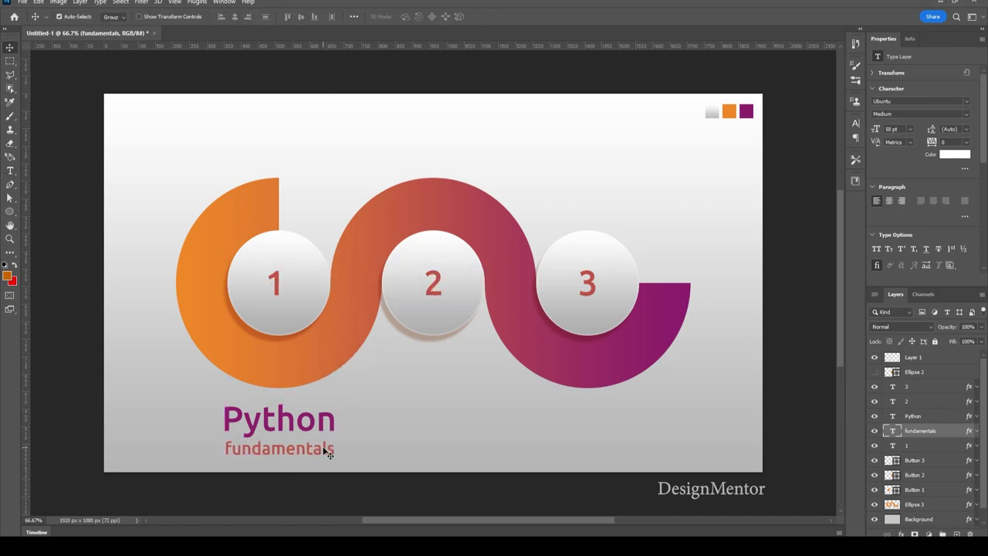
key("Left")
key("Left")
key("Left")
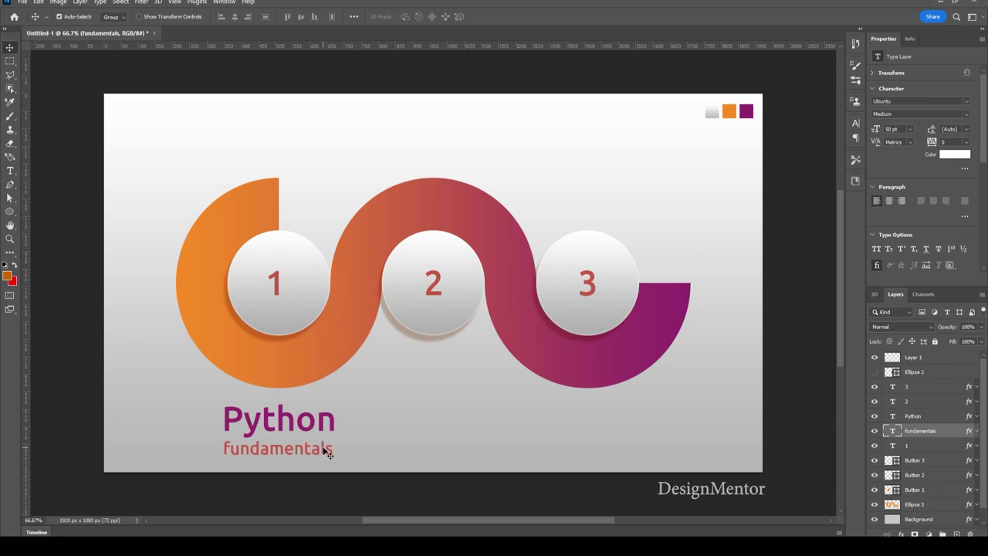
left_click(920, 416)
Step: Duplicate the Python layer as 'Data' and change its text to Data
right_click(920, 417)
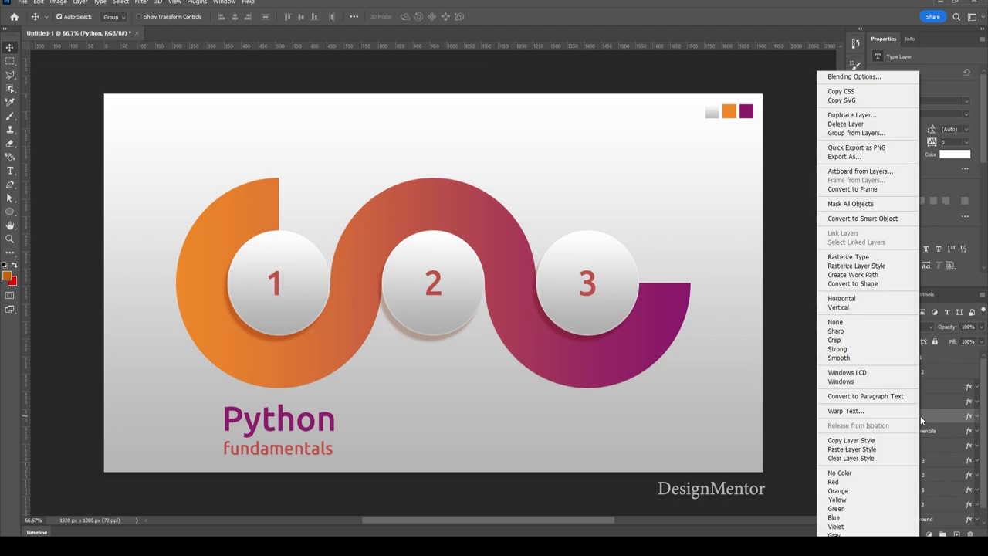
left_click(857, 116)
type("Data")
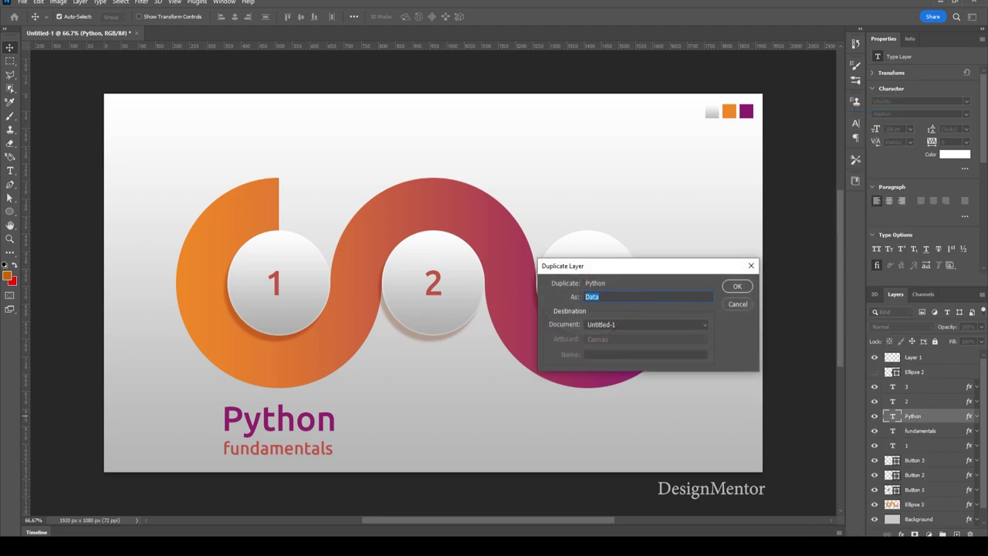
key("Return")
double_click(893, 418)
type("Data")
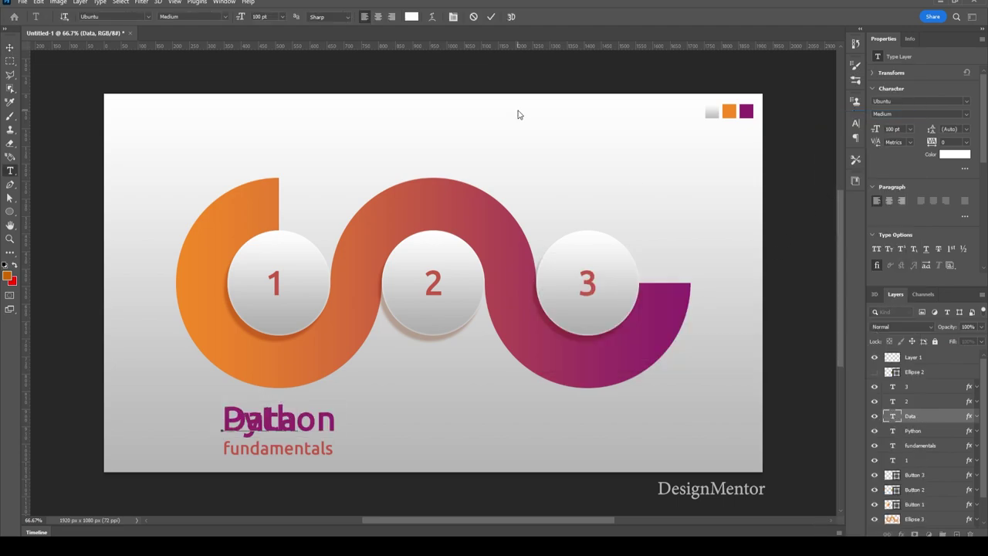
key("ctrl+Return")
Step: Shift Data right to sit under circle 2 and move its layer above layer 2
key("shift+Right")
key("shift+Right")
key("shift+Right")
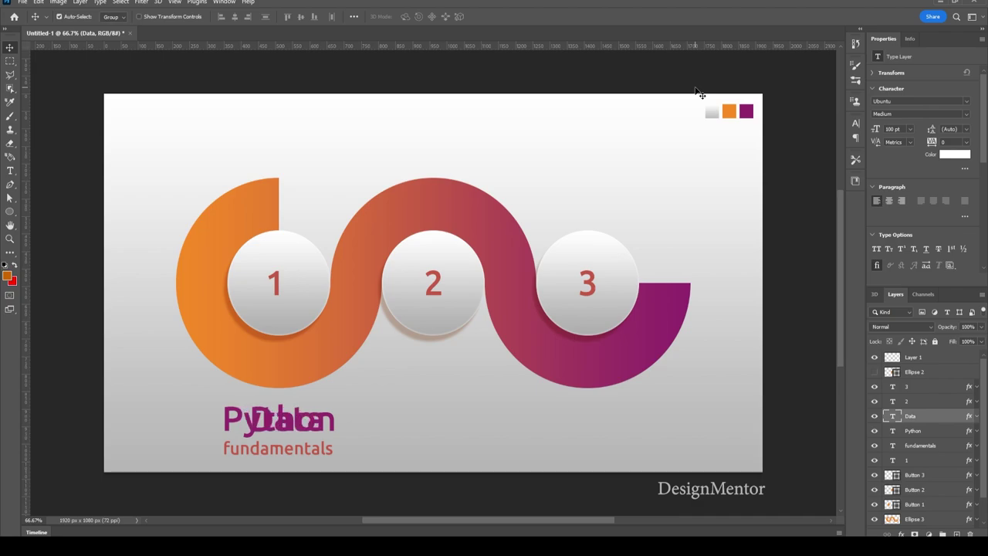
key("shift+Right")
key("shift+Right")
key("shift+Right")
key("shift+Right")
key("shift+Right")
key("ctrl+semicolon")
key("shift+Right")
key("shift+Right")
key("shift+Right")
key("shift+Right")
key("shift+Right")
key("shift+Right")
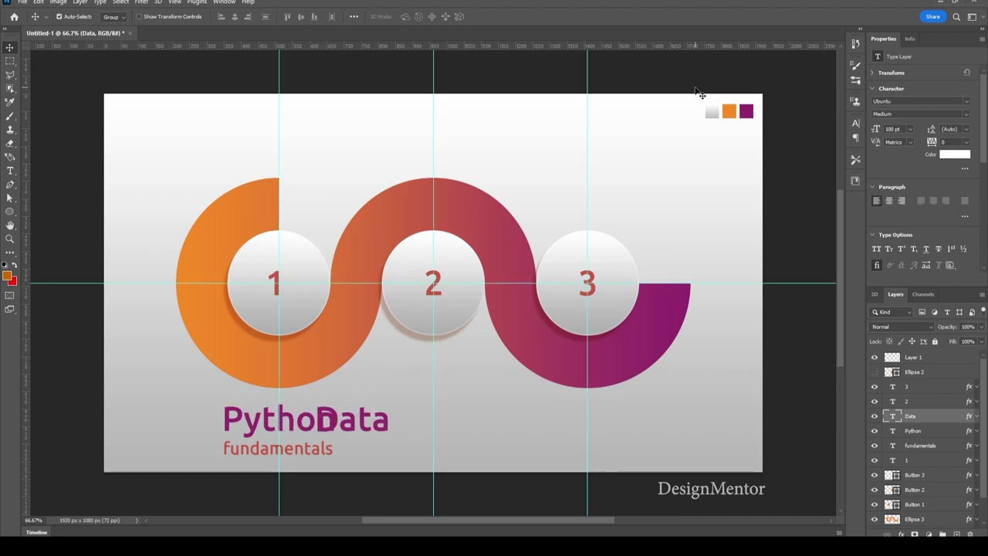
key("shift+Right")
key("shift+Right")
key("shift+Right")
key("shift+Right")
key("shift+Right")
key("shift+Right")
key("shift+Right")
key("shift+Right")
key("shift+Right")
key("shift+Right")
key("shift+Right")
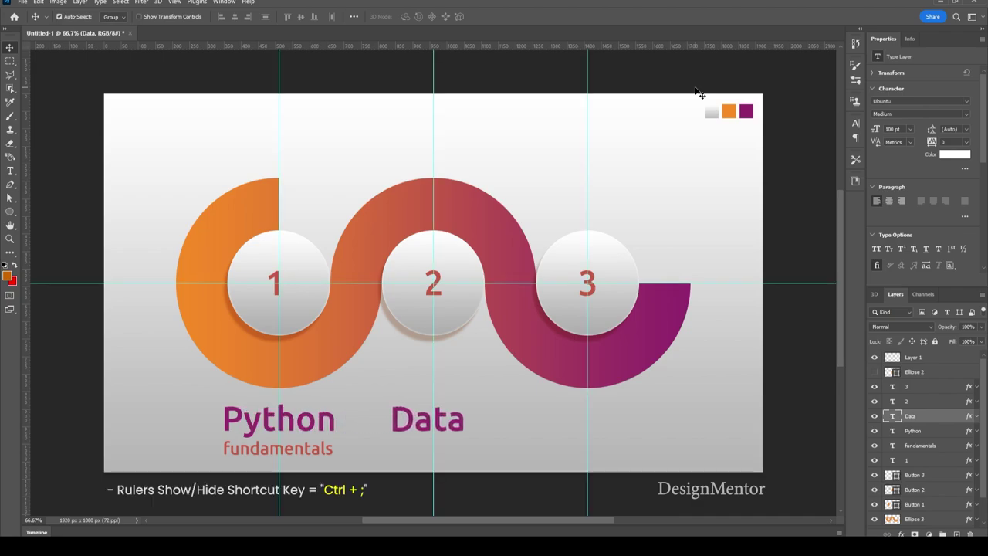
key("shift+Right")
key("ctrl+semicolon")
key("ctrl+semicolon")
left_click_drag(910, 416, 914, 395)
Step: Duplicate fundamentals as 'manipulation', move its layer up beside Data, and centre it under Data
right_click(930, 446)
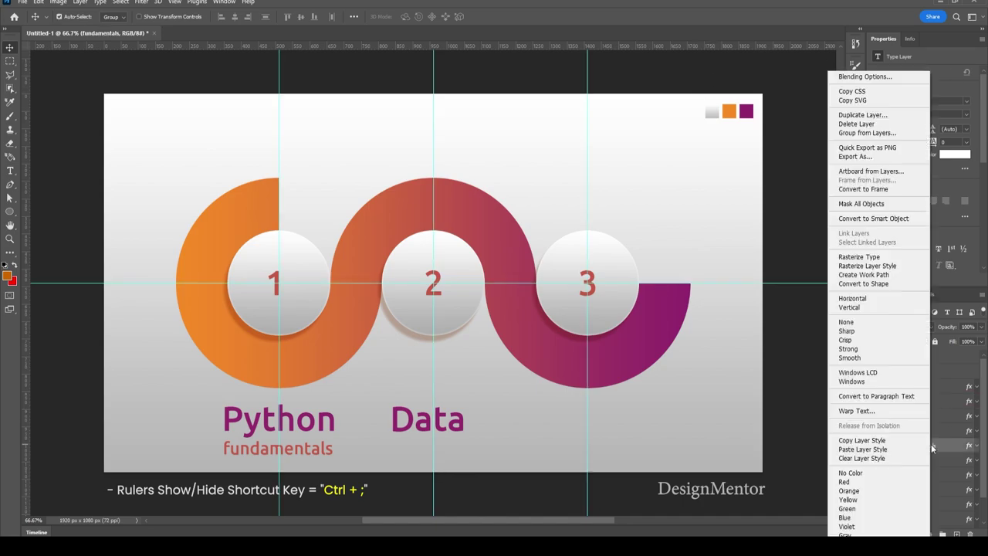
left_click(875, 116)
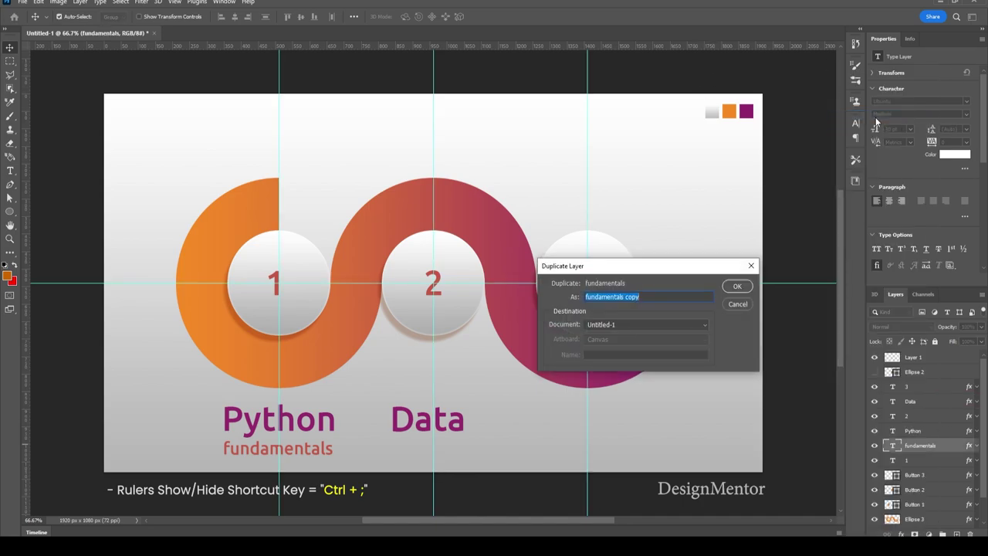
type("manipulation")
left_click(734, 287)
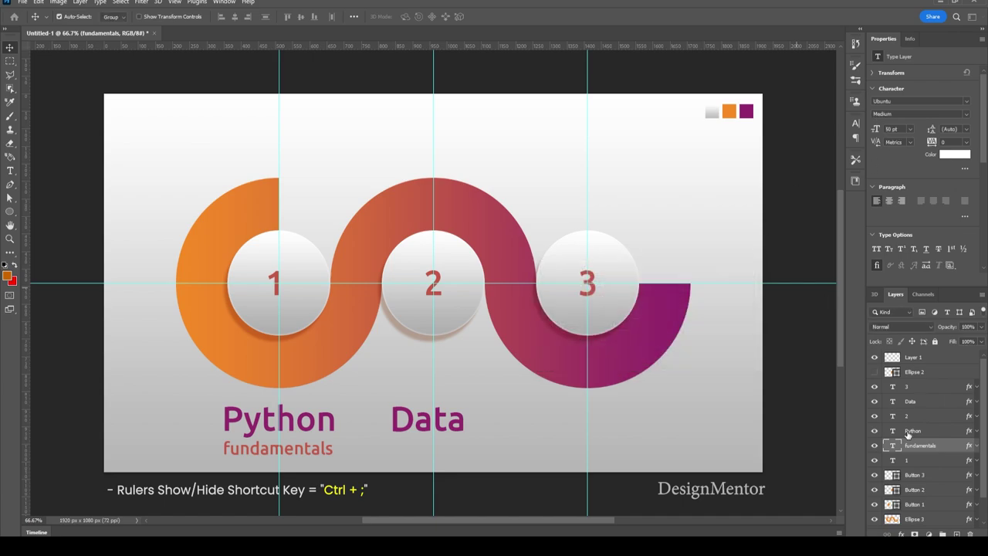
double_click(891, 446)
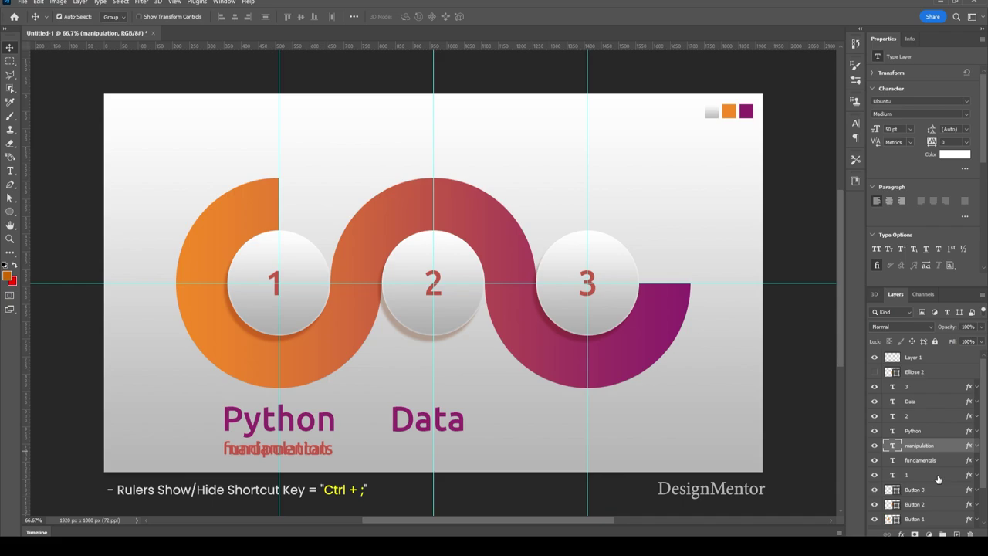
left_click_drag(939, 445, 972, 410)
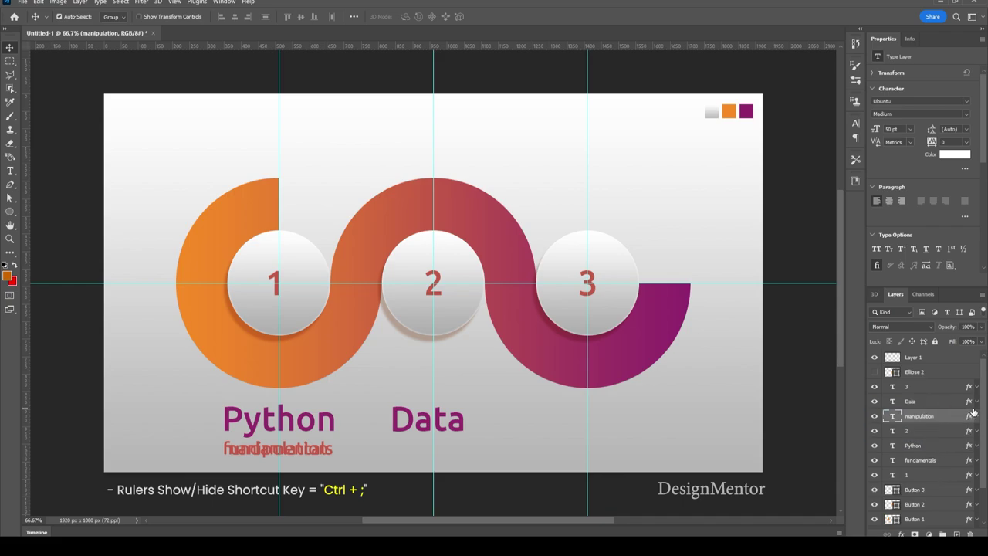
key("shift+Right")
key("shift+Right")
key("shift+Right")
key("shift+Right")
key("shift+Right")
key("shift+Right")
key("shift+Right")
key("shift+Right")
key("shift+Right")
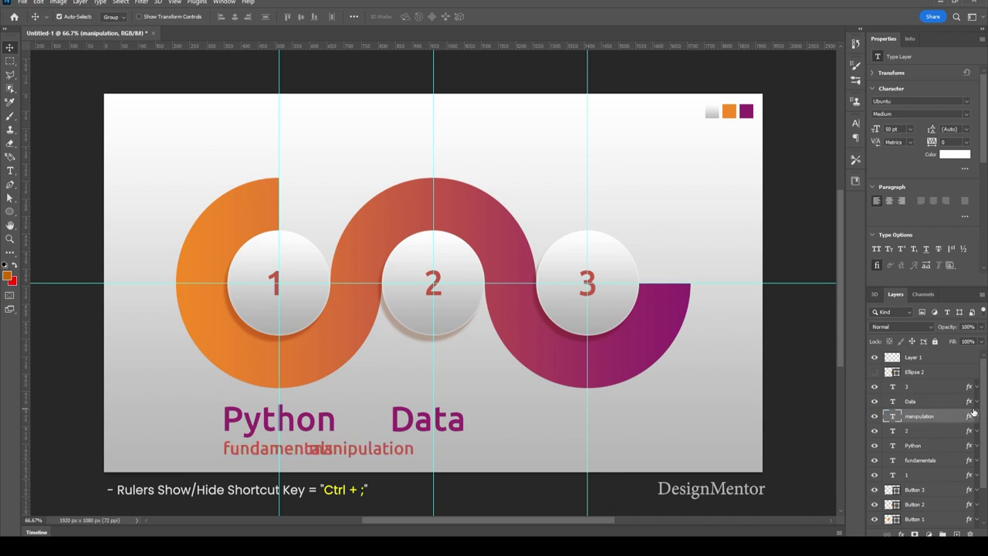
key("shift+Right")
key("shift+Right")
key("shift+Right")
key("shift+Right")
key("shift+Right")
key("shift+Right")
key("shift+Right")
key("shift+Right")
key("shift+Right")
key("shift+Right")
key("shift+Right")
key("shift+Right")
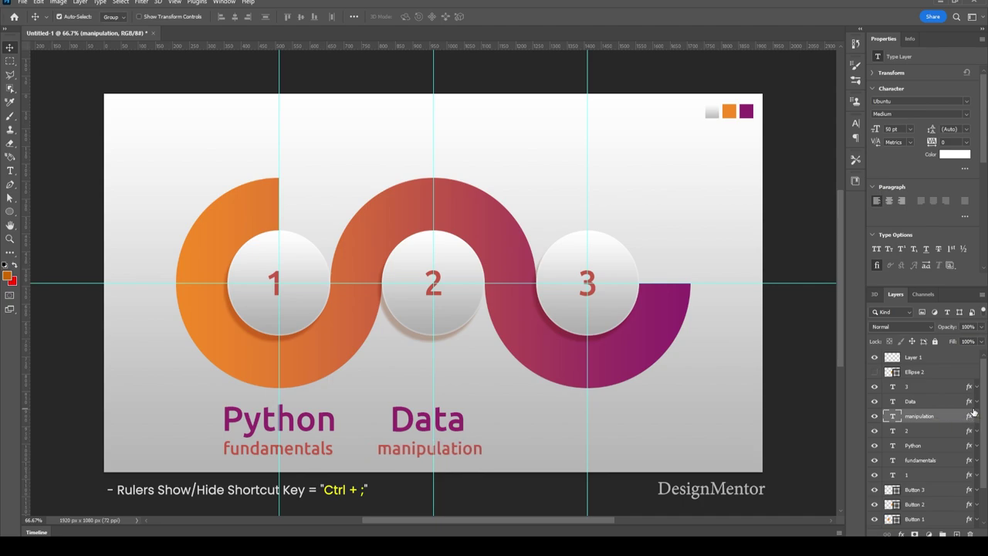
key("shift+Right")
key("shift+Left")
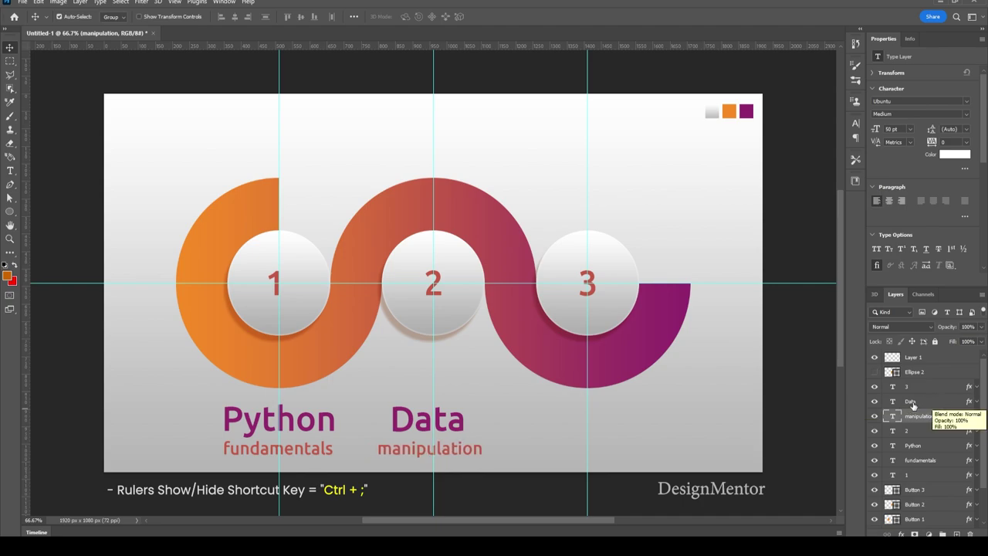
Step: Duplicate the Data and manipulation layers together and shift the copies under circle 3
left_click(922, 401, "shift")
right_click(923, 400)
left_click(857, 116)
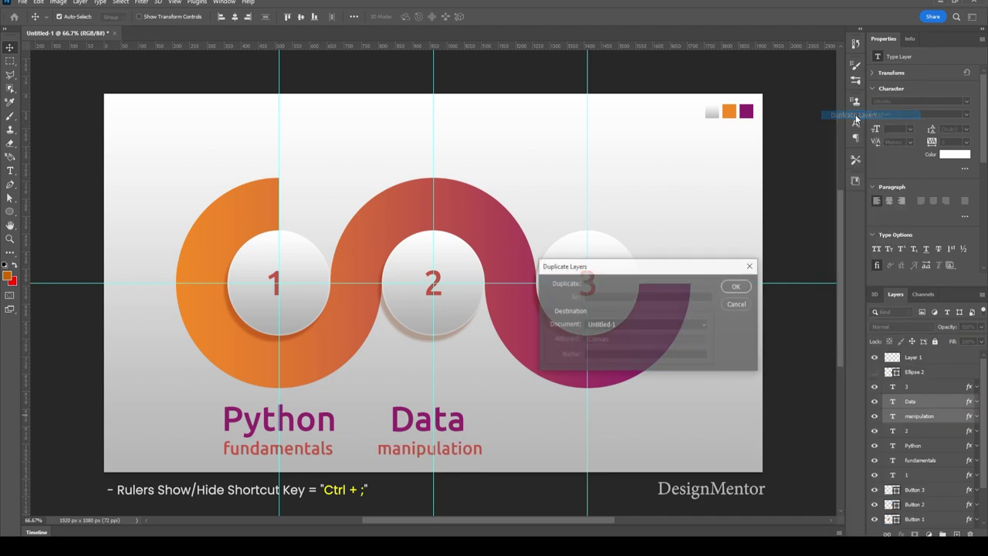
key("Return")
left_click_drag(918, 407, 918, 371)
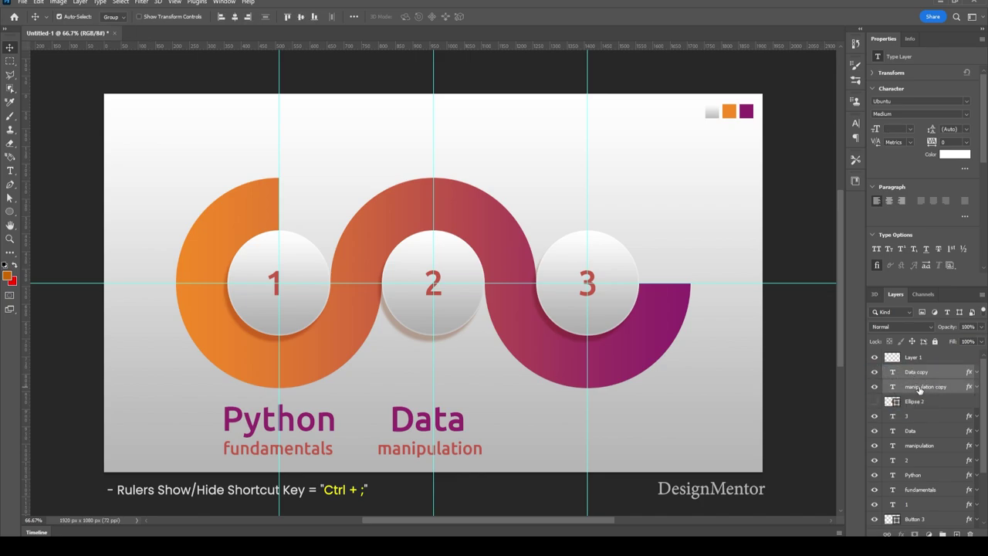
key("shift+Right")
key("shift+Right")
key("shift+Right")
key("shift+Right")
key("shift+Right")
key("shift+Right")
key("shift+Right")
key("shift+Right")
key("shift+Right")
key("shift+Right")
key("shift+Right")
key("shift+Right")
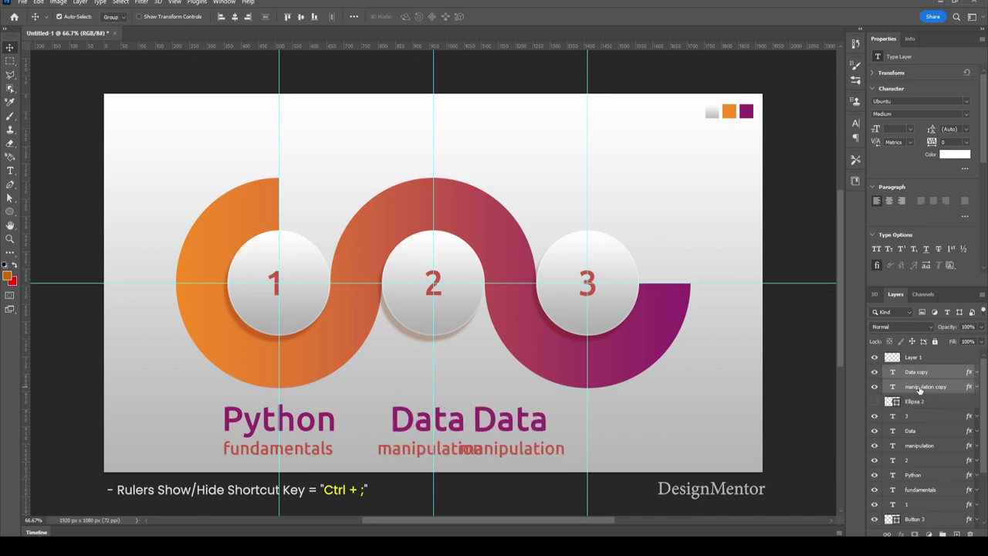
key("shift+Right")
key("shift+Right")
key("shift+Right")
key("shift+Right")
key("shift+Right")
key("shift+Right")
key("shift+Right")
key("shift+Right")
key("shift+Right")
key("shift+Right")
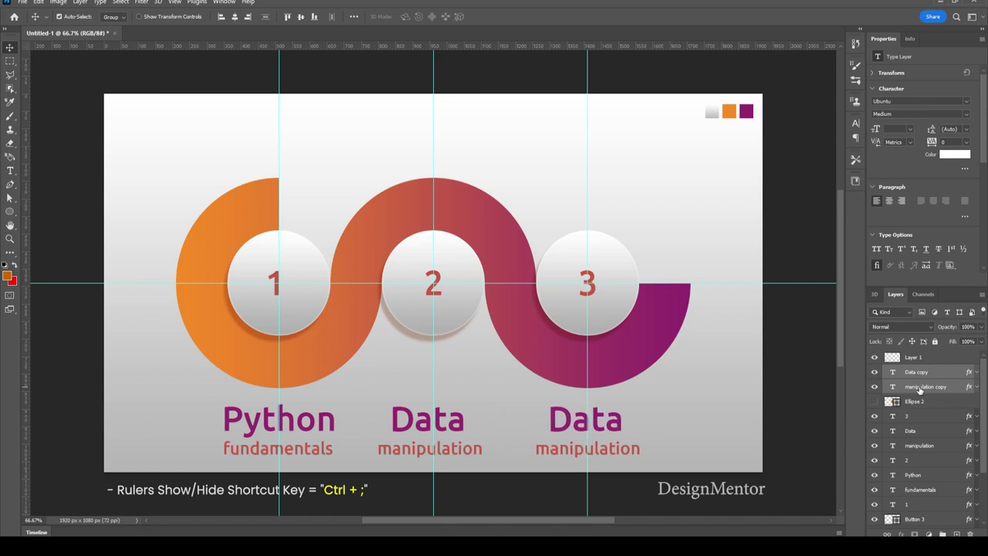
key("shift+Right")
Step: Rename and retype the caption copy to 'visualisation', then hide guides and the Layer 1 swatches
double_click(926, 387)
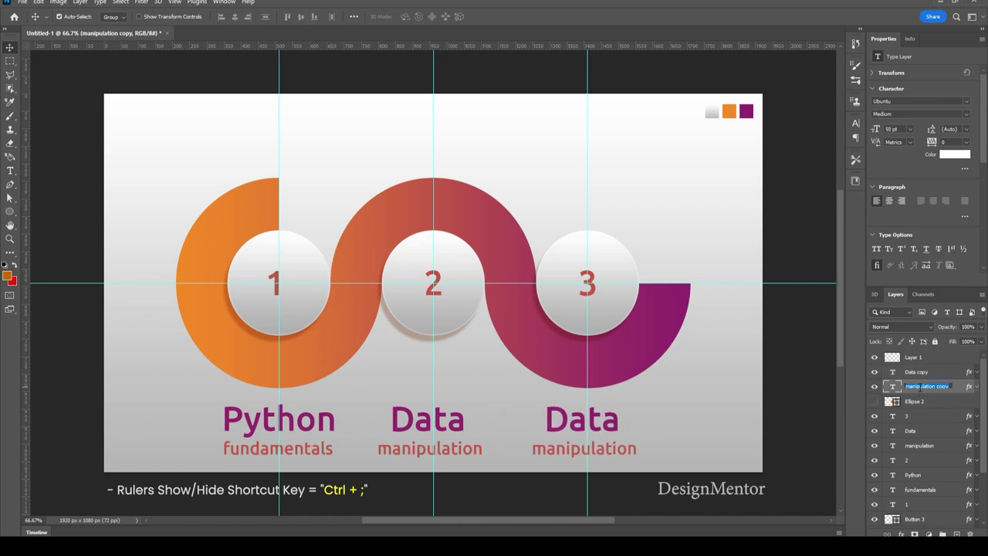
type("visualisation")
key("Return")
double_click(893, 386)
type("visualization")
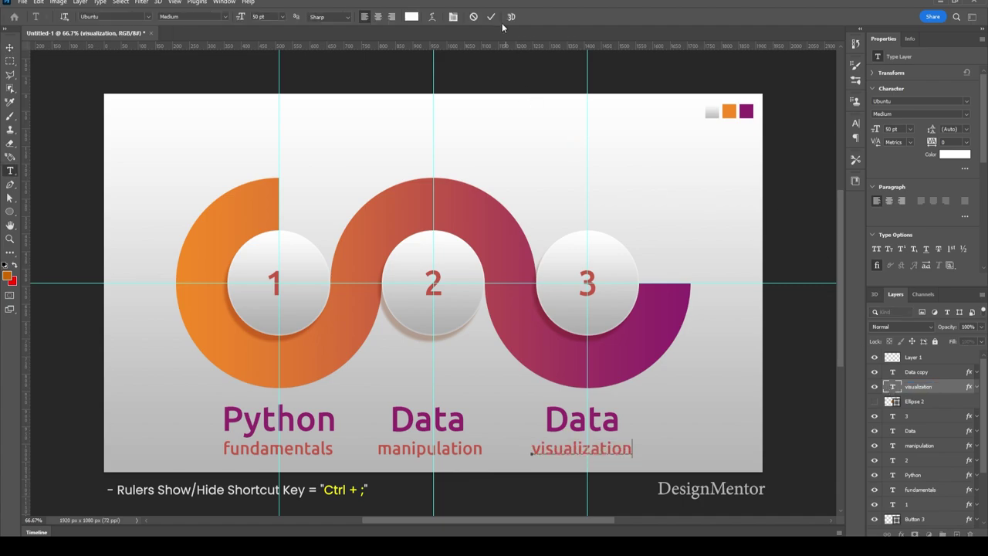
left_click(492, 17)
key("ctrl+semicolon")
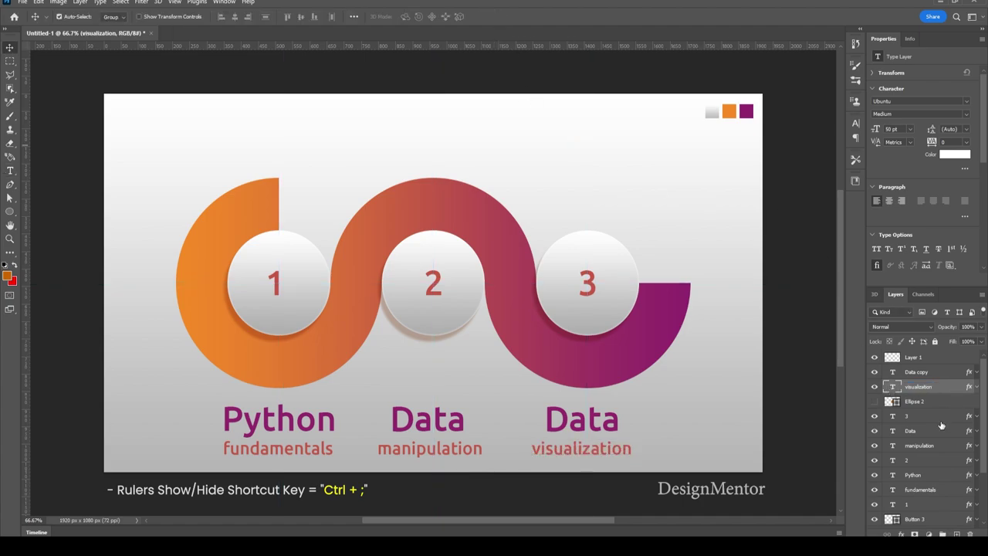
left_click(913, 357)
left_click(874, 356)
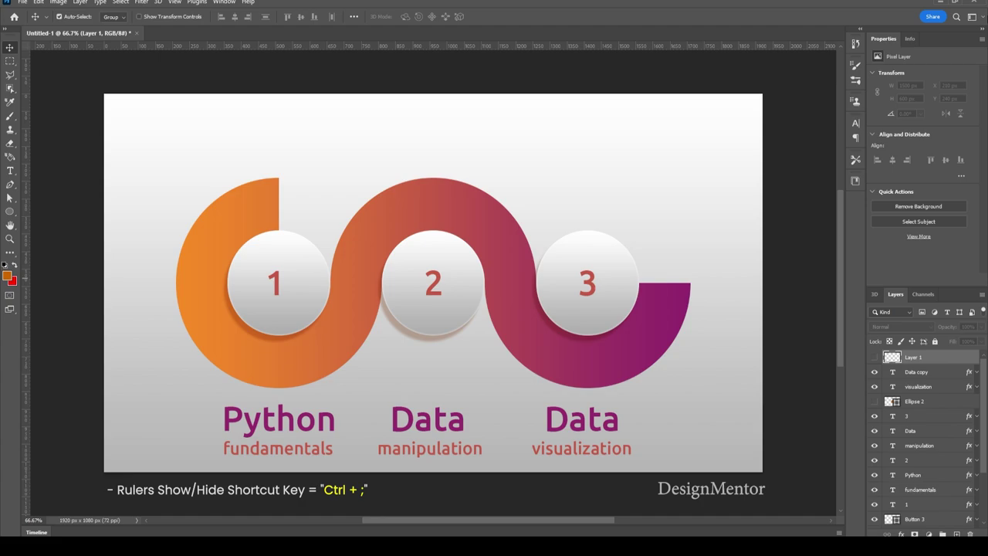